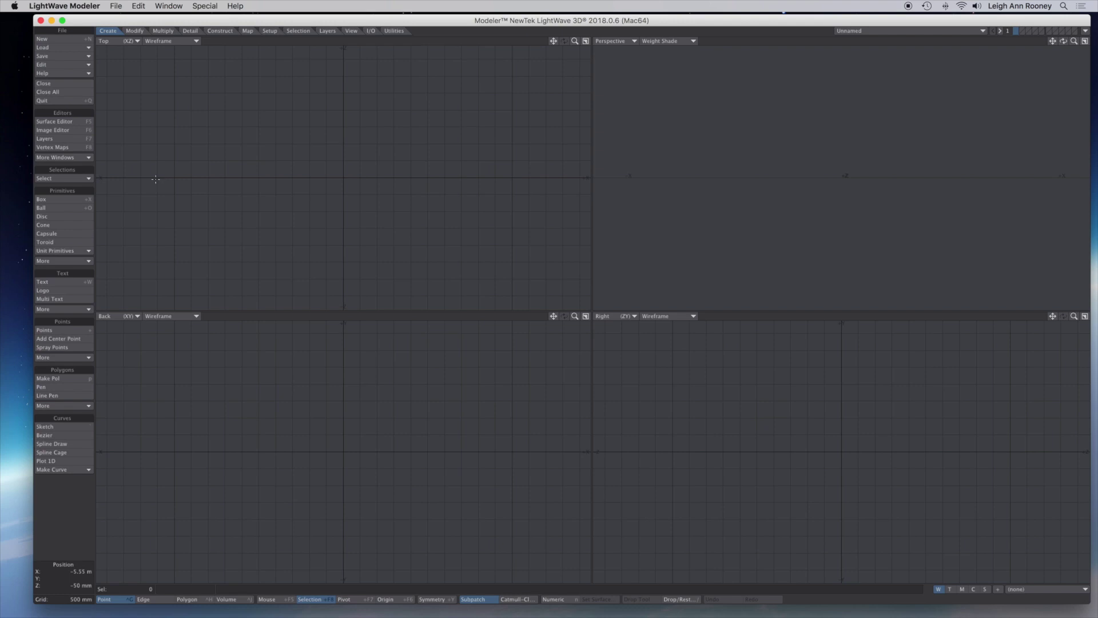
Draw a low rectangular box around the origin in the Top view, giving it a small height above the ground plane
left_click(74, 203)
left_click(63, 200)
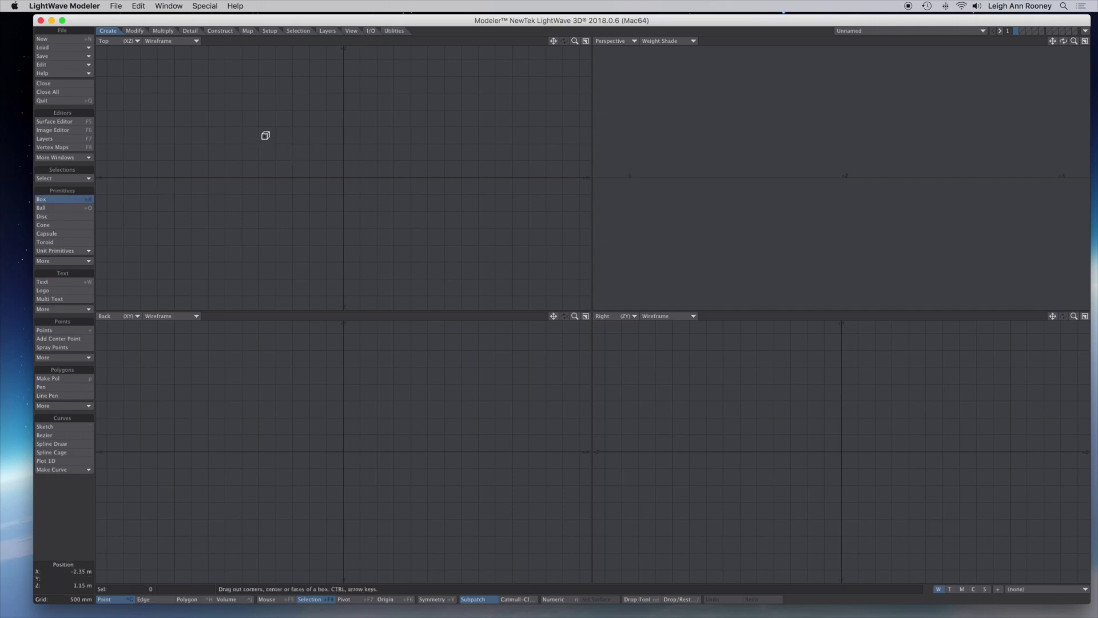
left_click_drag(258, 126, 424, 246)
mouse_move(343, 451)
left_mouse_down()
mouse_move(341, 431)
mouse_move(344, 441)
left_mouse_up()
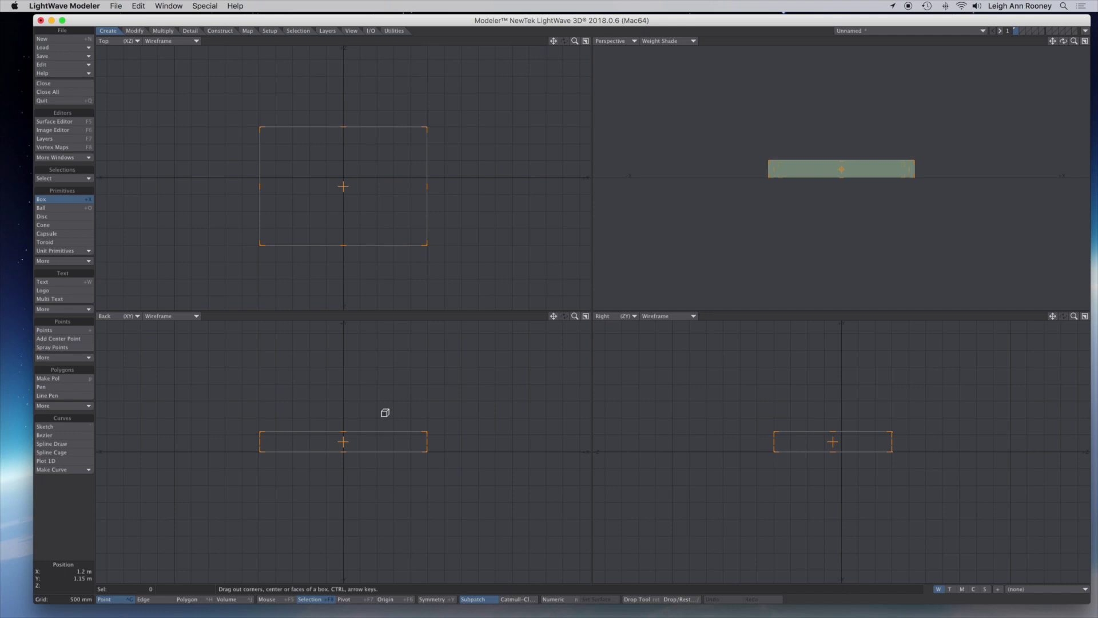
Rest the box on the ground along the Y axis, centering it on the X, Y and Z axes
key("F3")
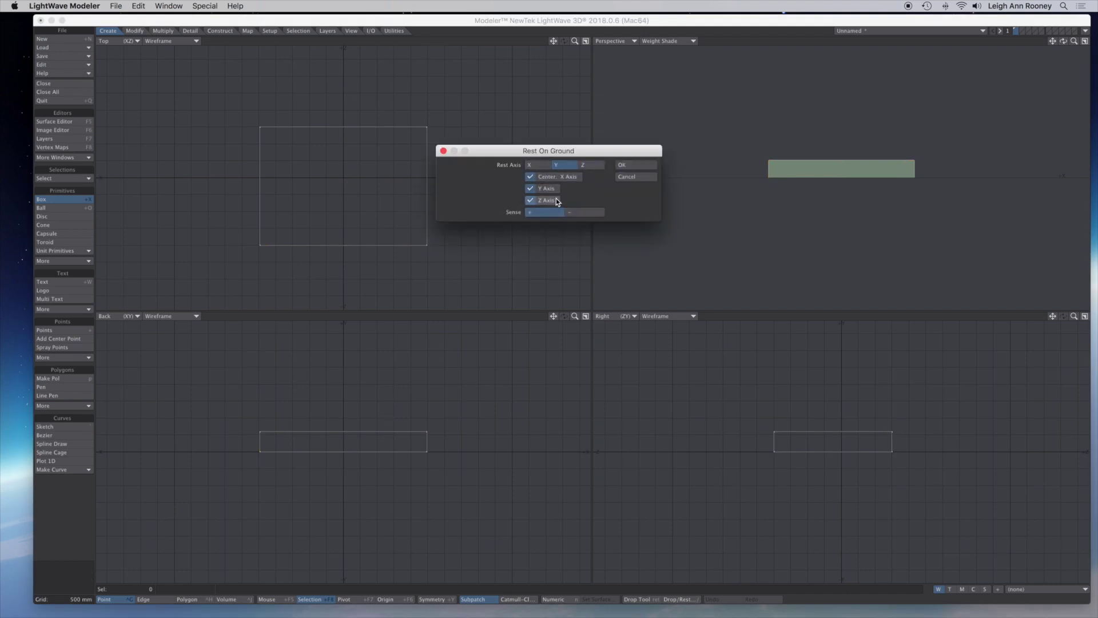
left_click(646, 165)
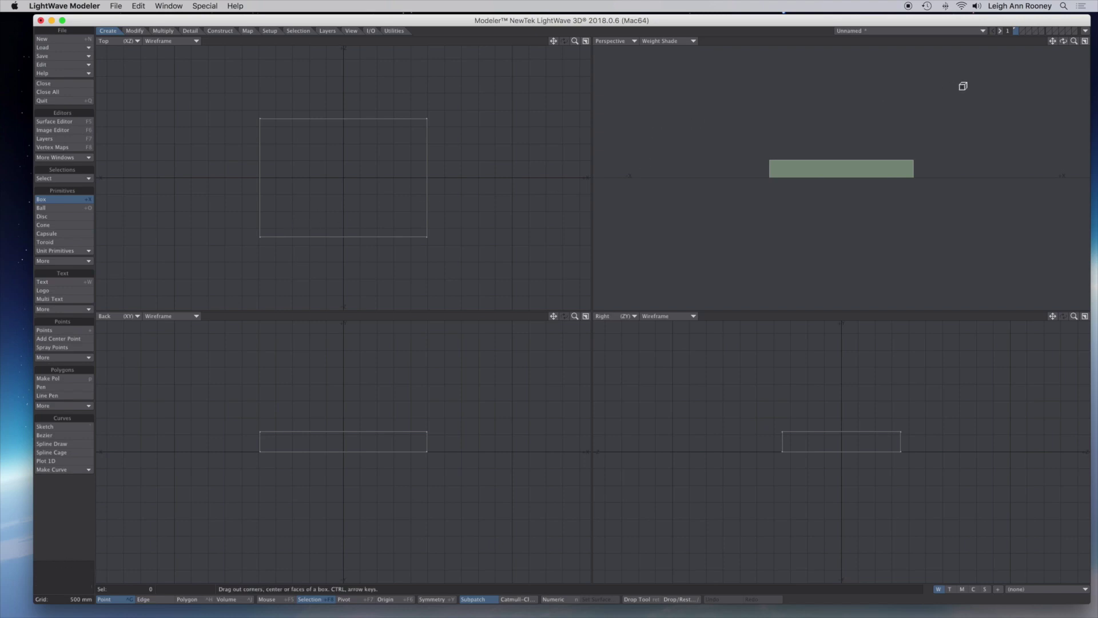
left_click_drag(1064, 41, 1056, 83)
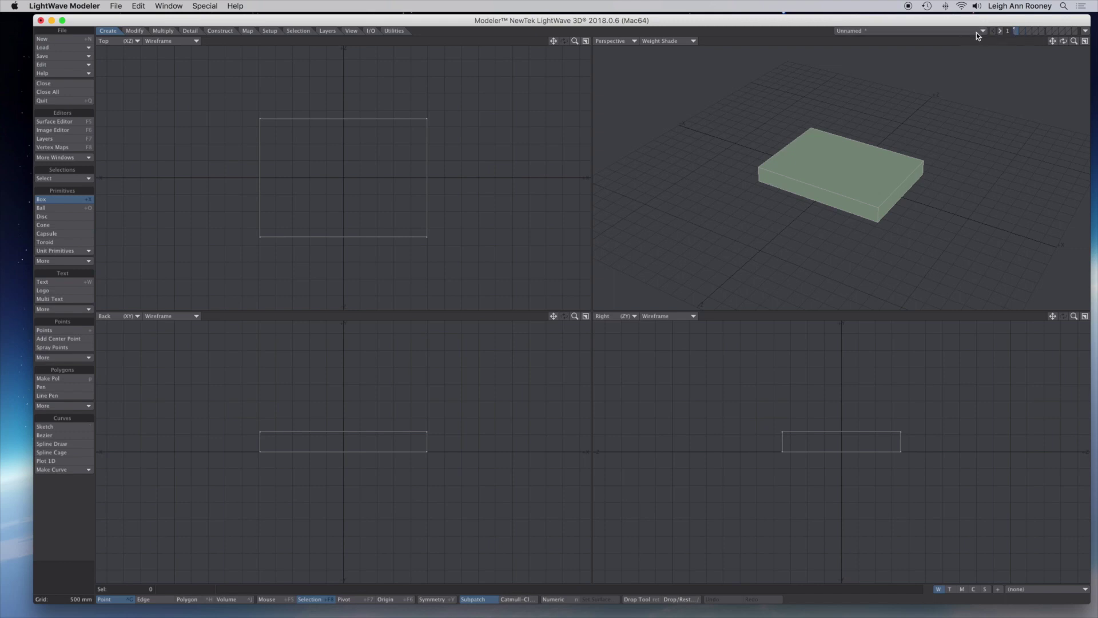
In the second layer, with the box as background, draw a disc about 1.3 m in radius and 500 mm high, centered on top of the box
left_click(1025, 31)
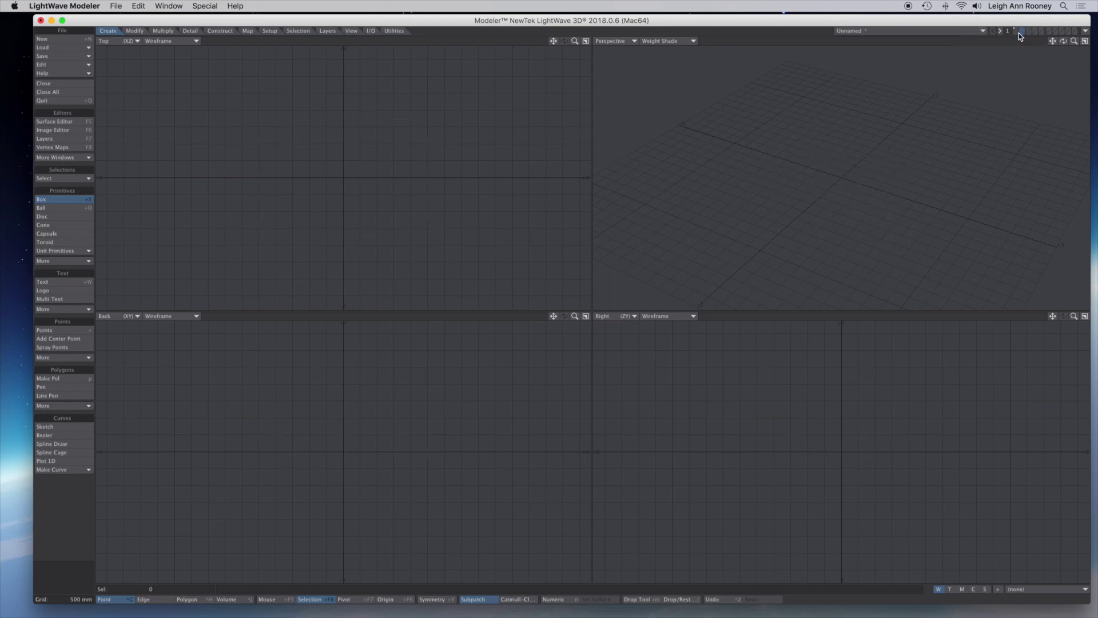
left_click(1017, 32)
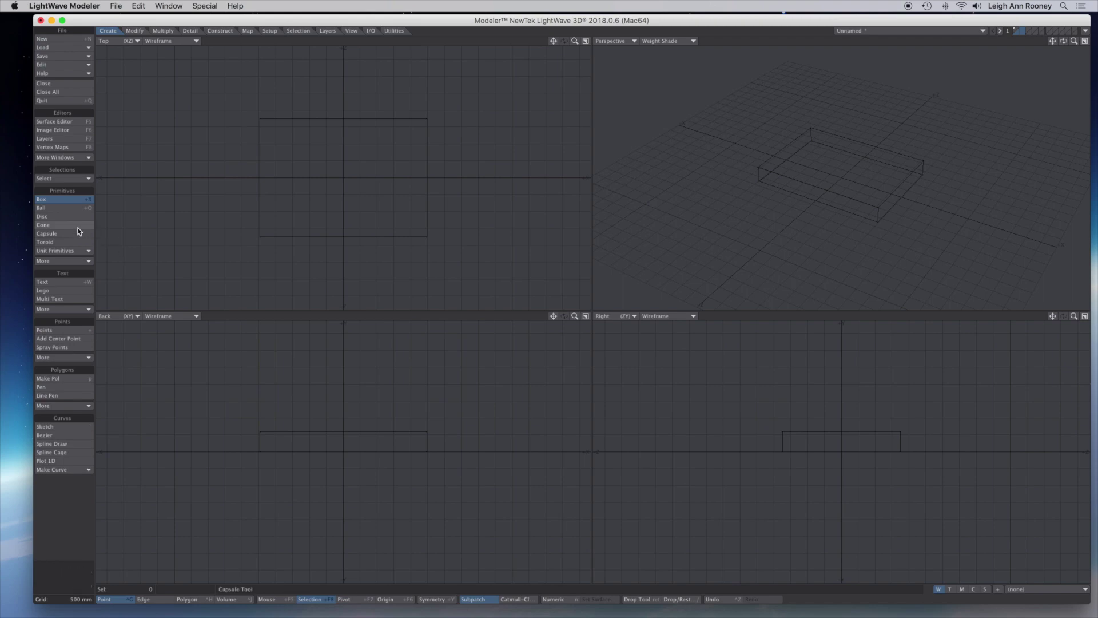
left_click(64, 218)
left_click_drag(310, 141, 353, 183)
left_click_drag(318, 150, 343, 177)
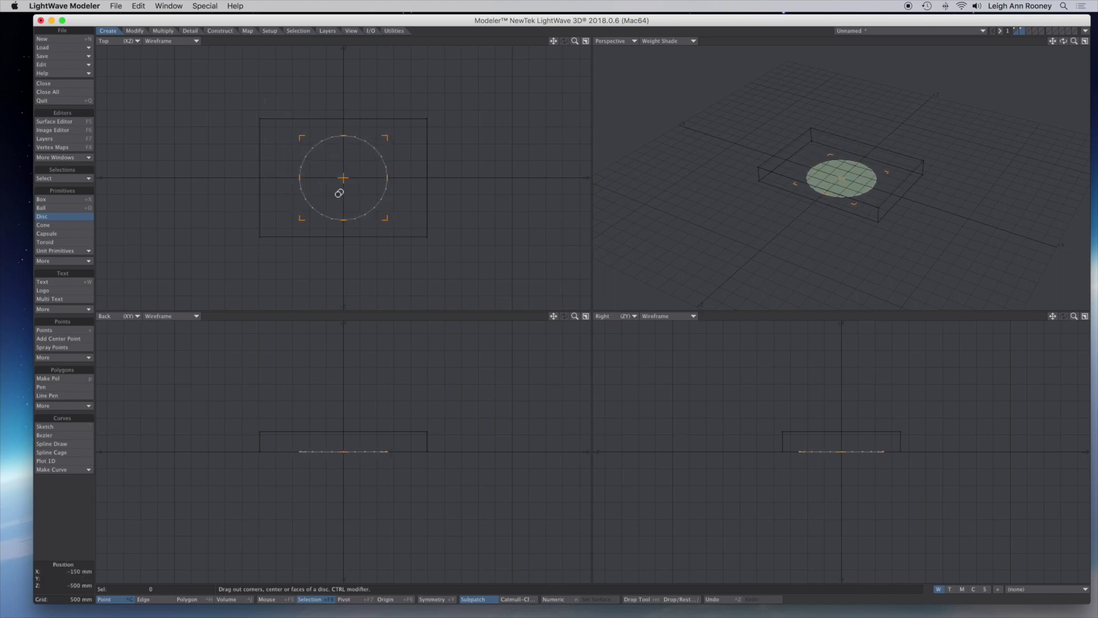
left_click_drag(343, 452, 344, 414)
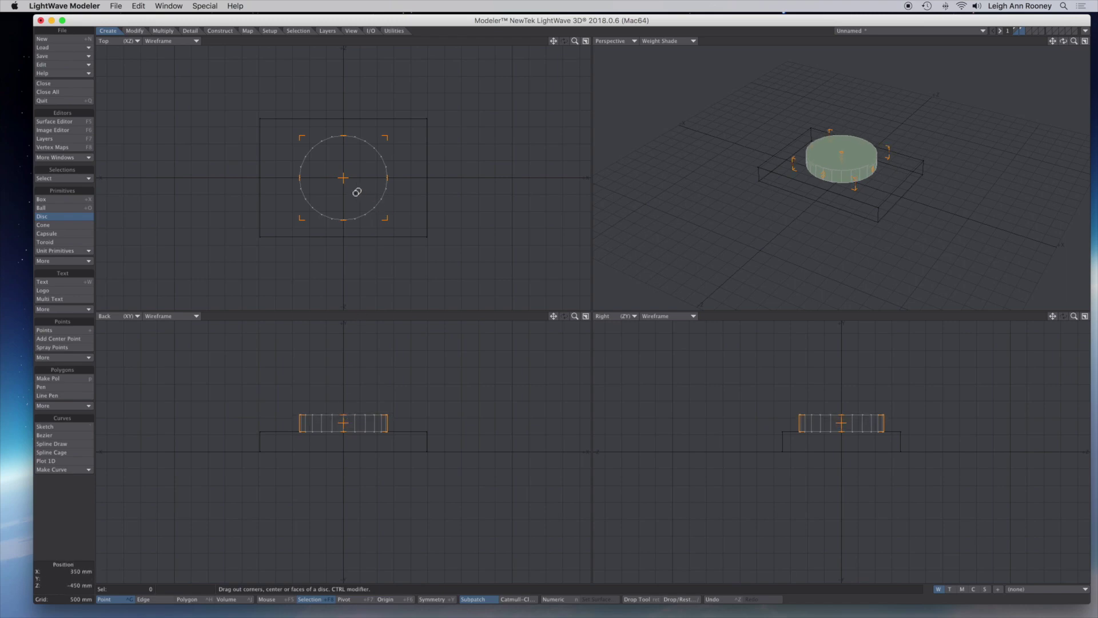
Set the disc's Z radius to 1.3 m and its sides to 90, and finish the disc
key("n")
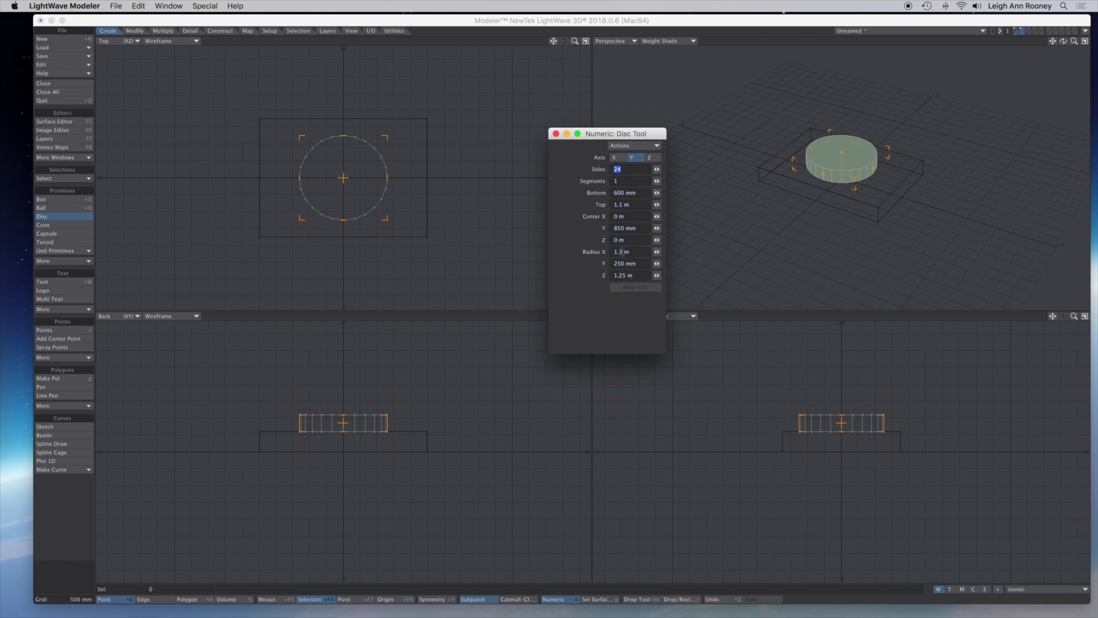
left_click(626, 275)
key("BackSpace")
key("BackSpace")
key("BackSpace")
type(".3")
double_click(623, 169)
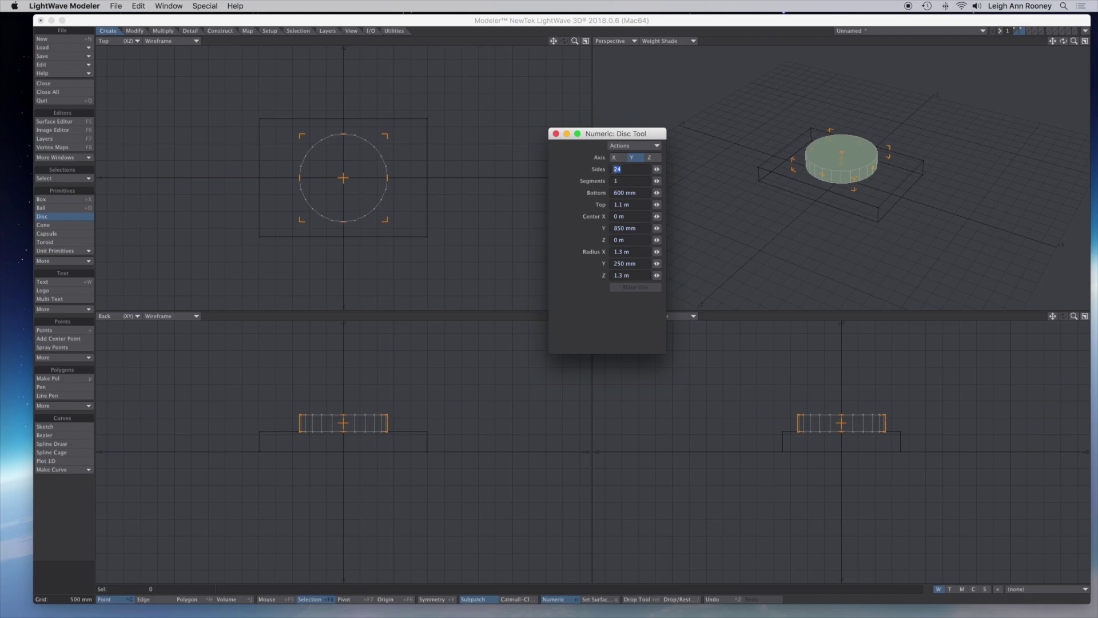
type("90")
key("Return")
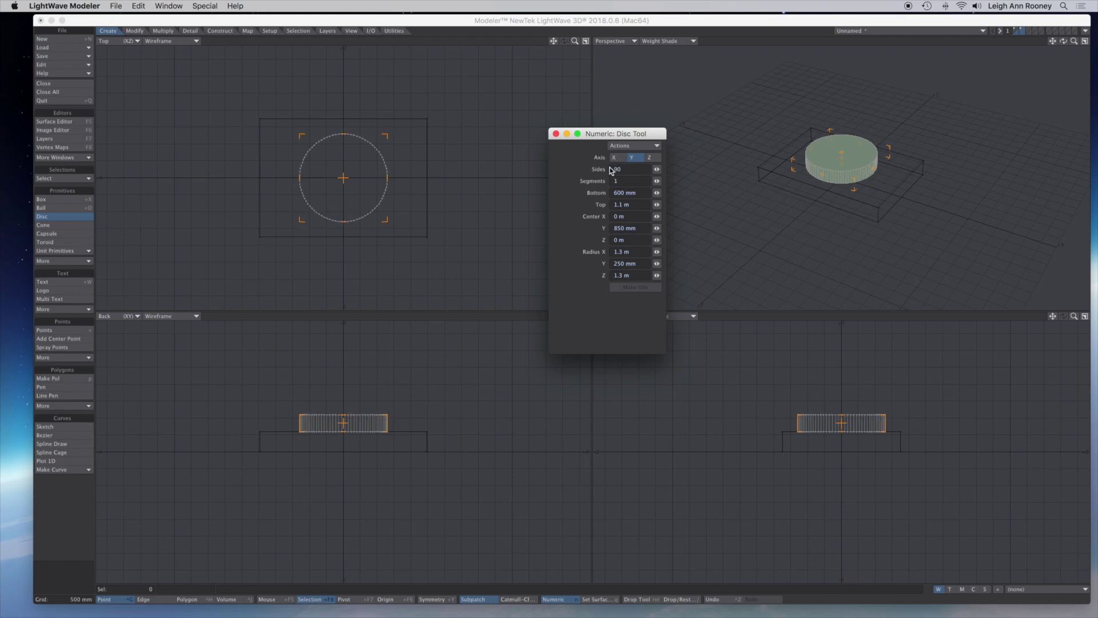
left_click(556, 133)
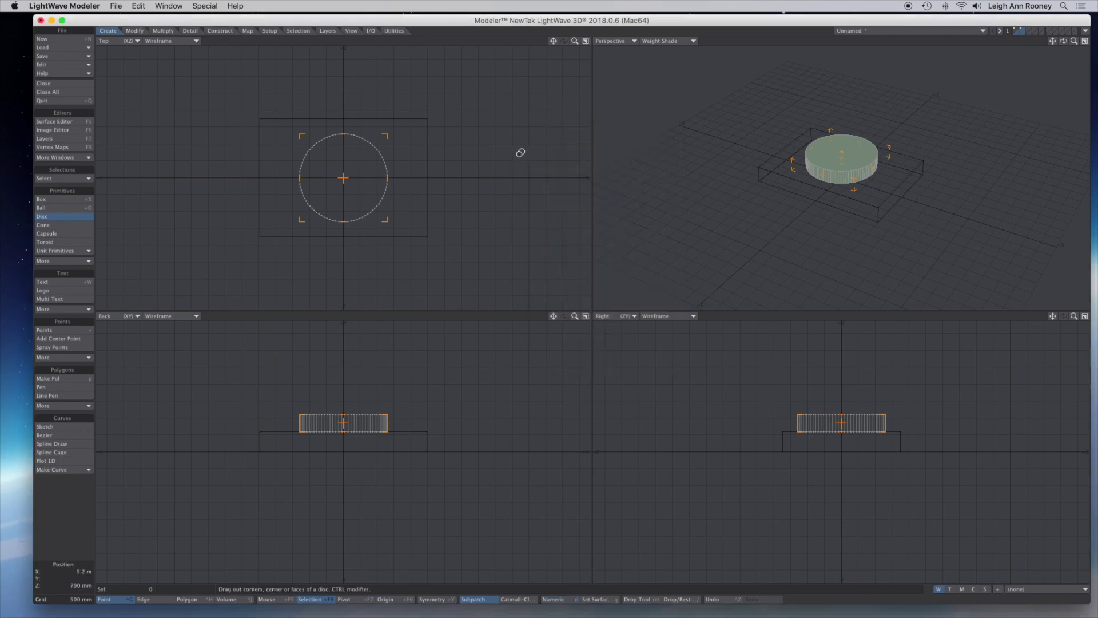
key("Return")
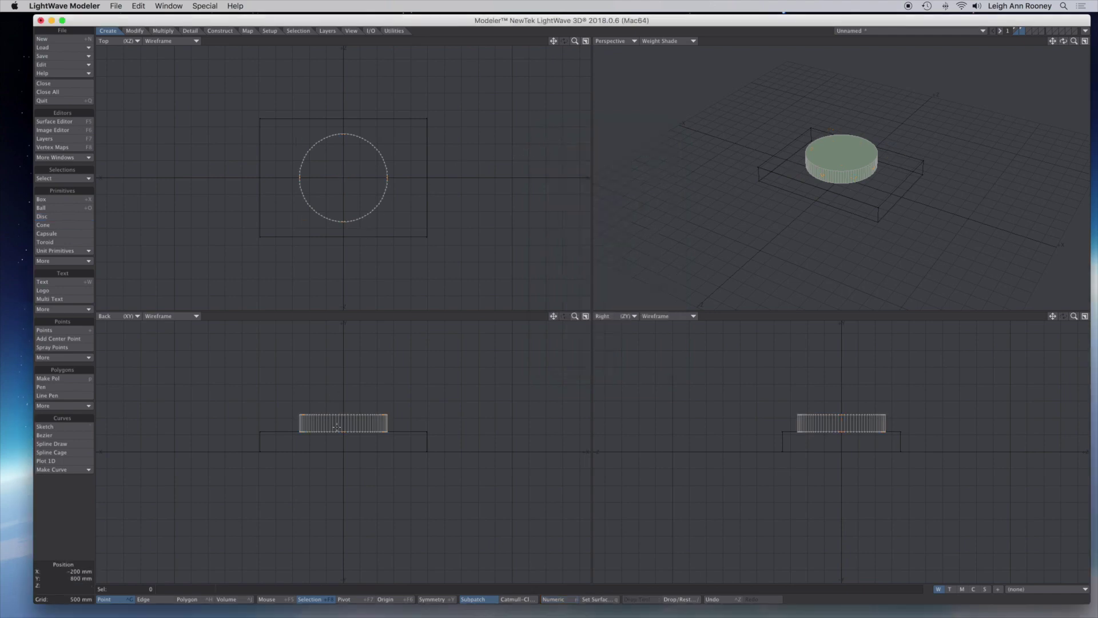
Assign all the disc's polygons a new surface named disc-base with dark teal color 0, 64, 64 and smoothing enabled
left_click(177, 600)
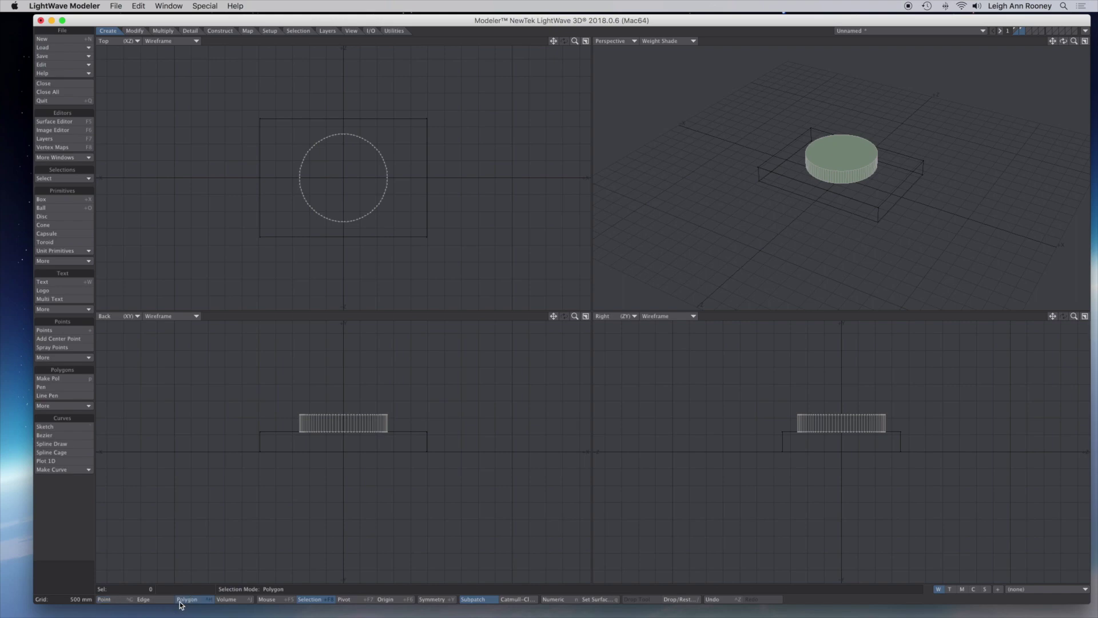
left_click(348, 424)
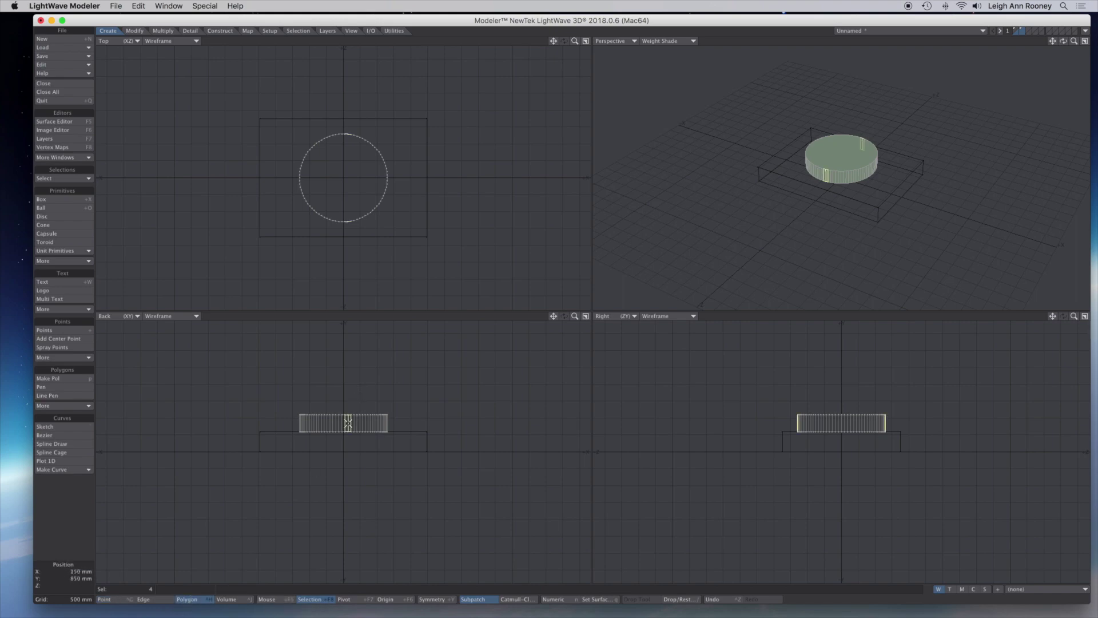
key("]")
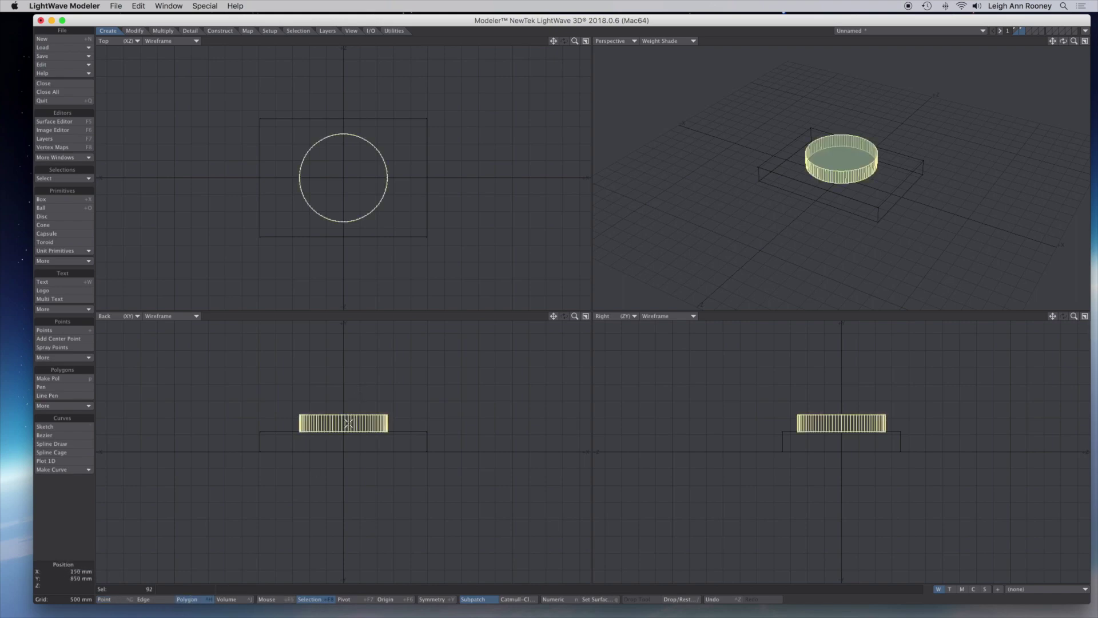
key("q")
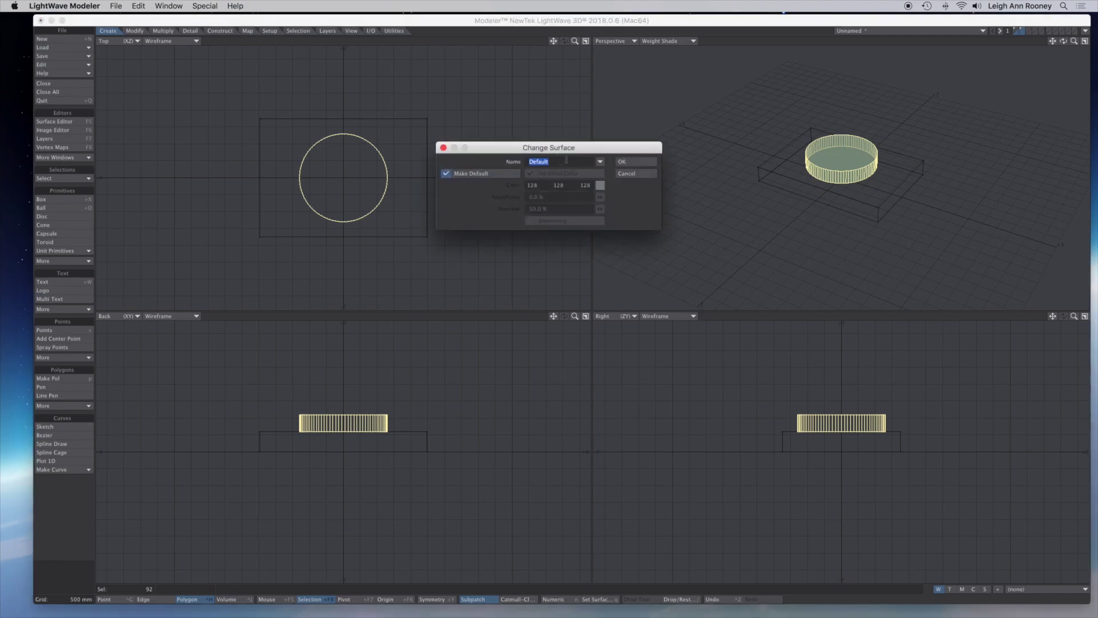
type("disc-base")
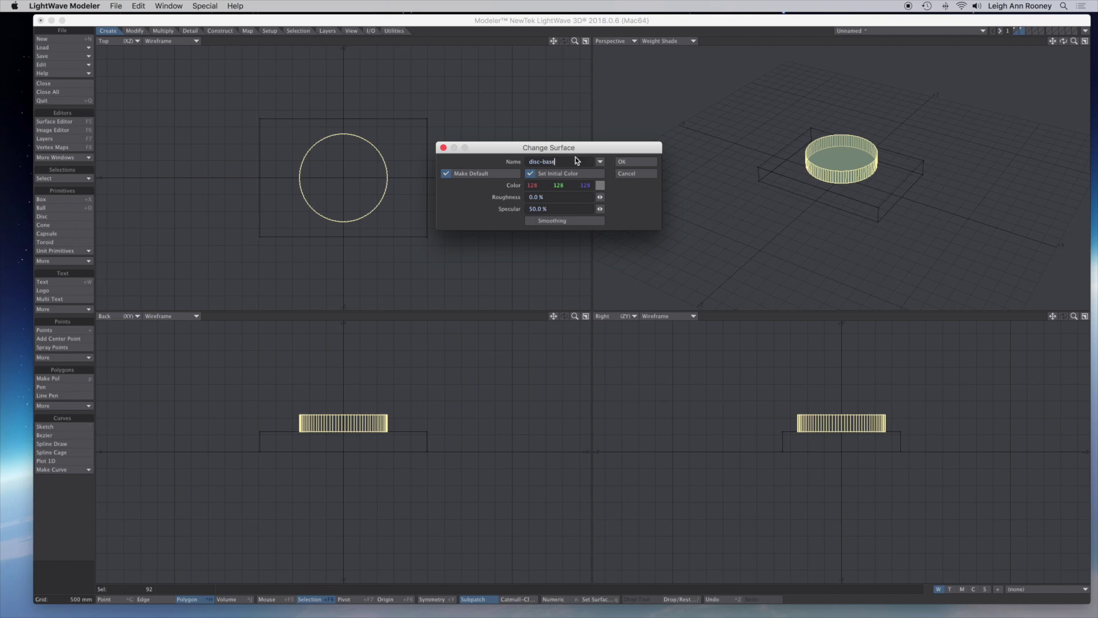
left_click(599, 186)
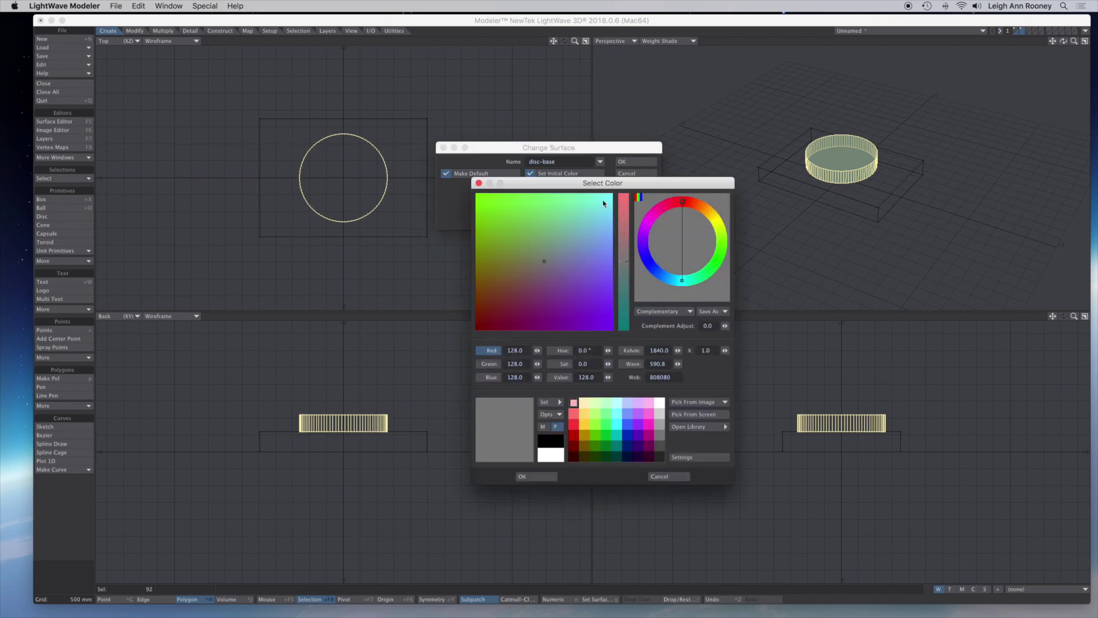
left_click(614, 454)
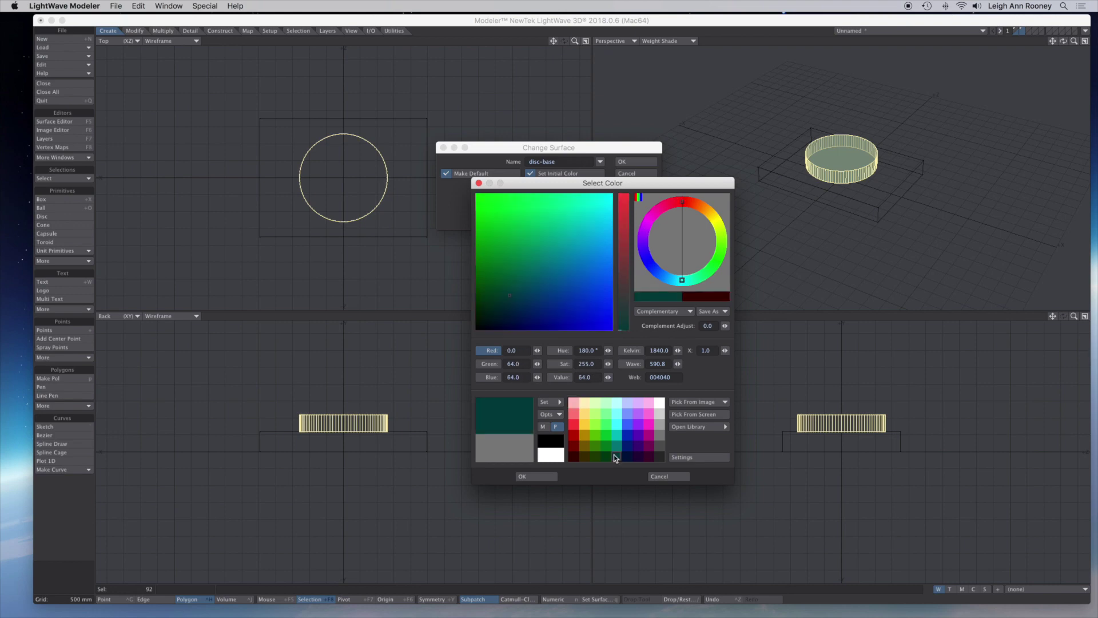
left_click(532, 476)
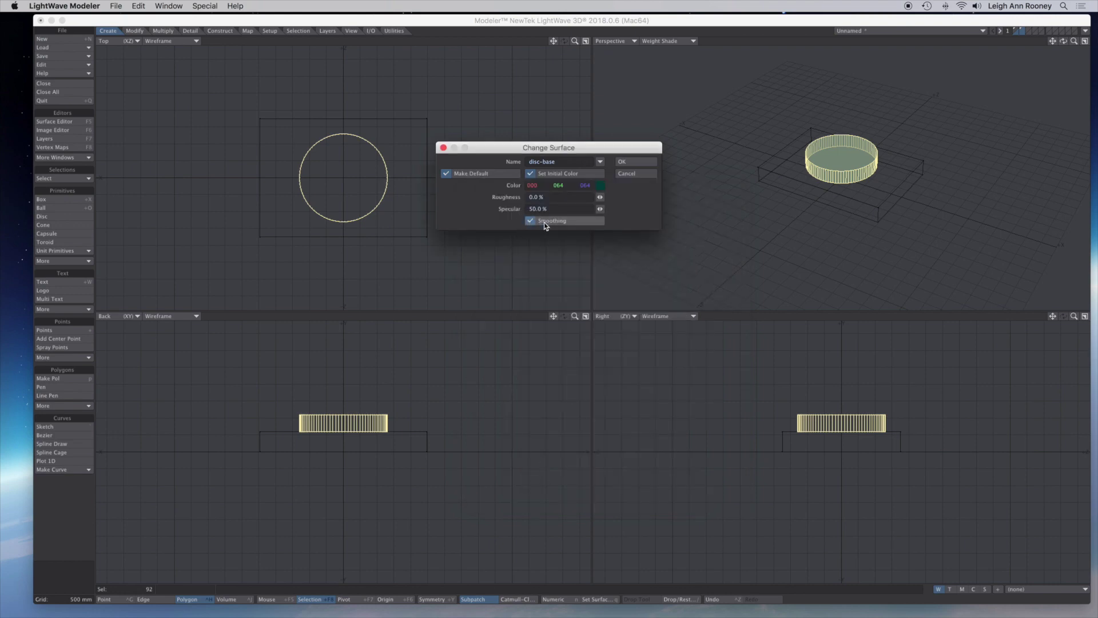
left_click(623, 162)
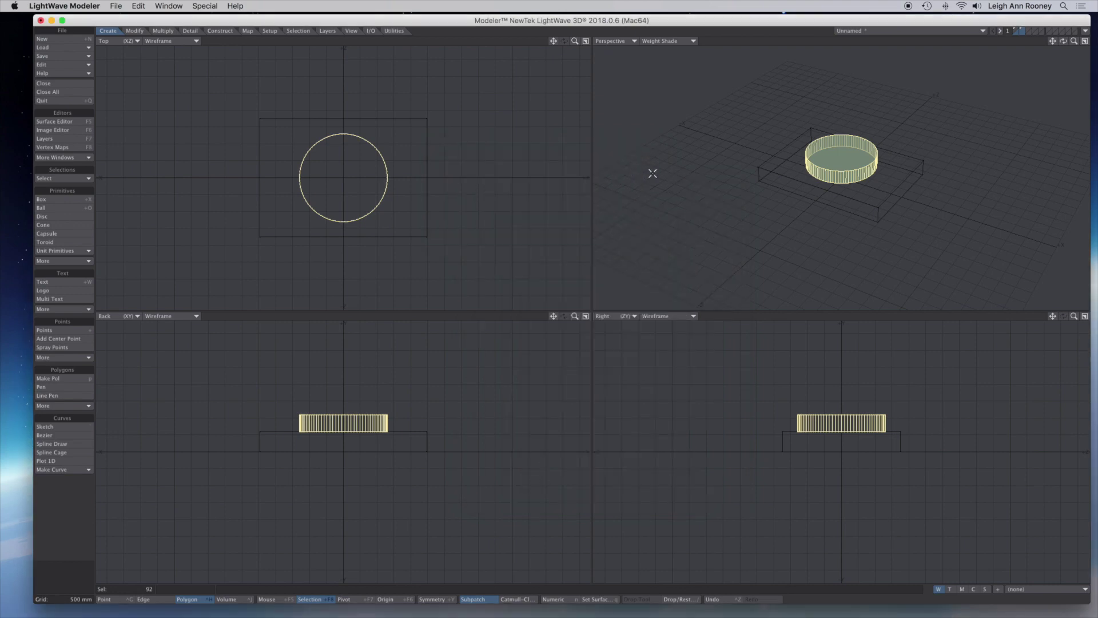
Set the Perspective viewport to Texture shading and orbit around the disc
left_click(684, 41)
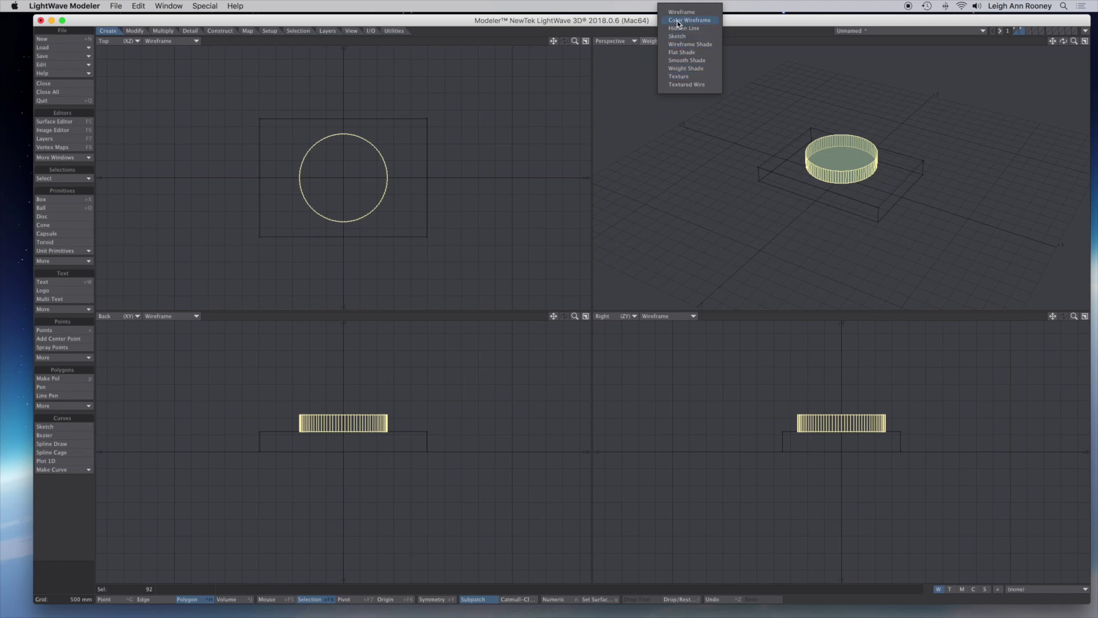
left_click(699, 77)
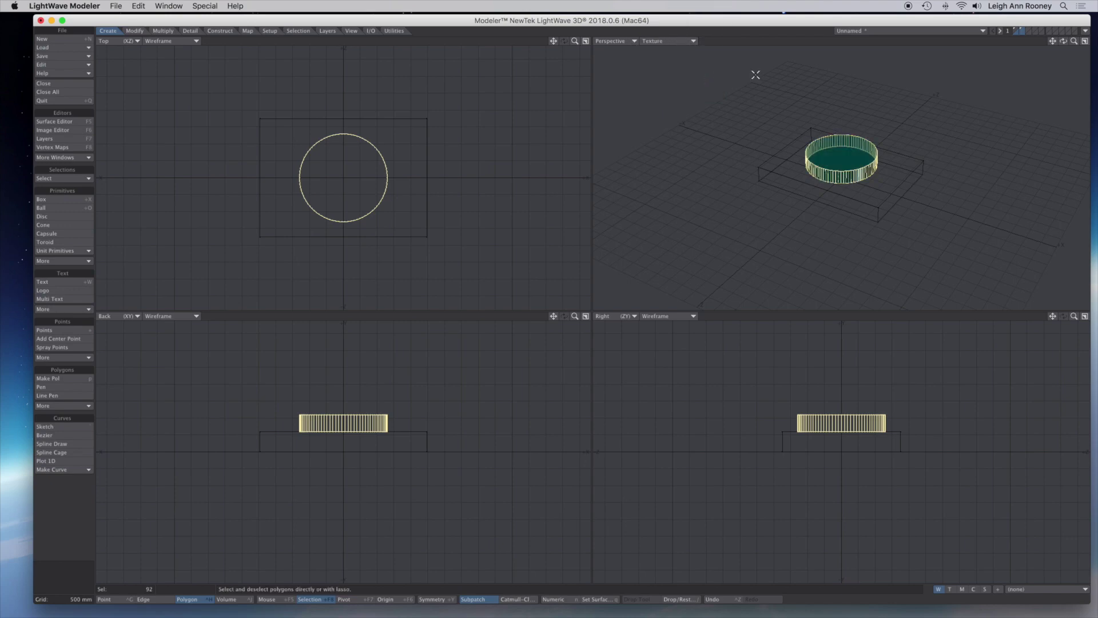
left_click_drag(1067, 45, 1070, 45)
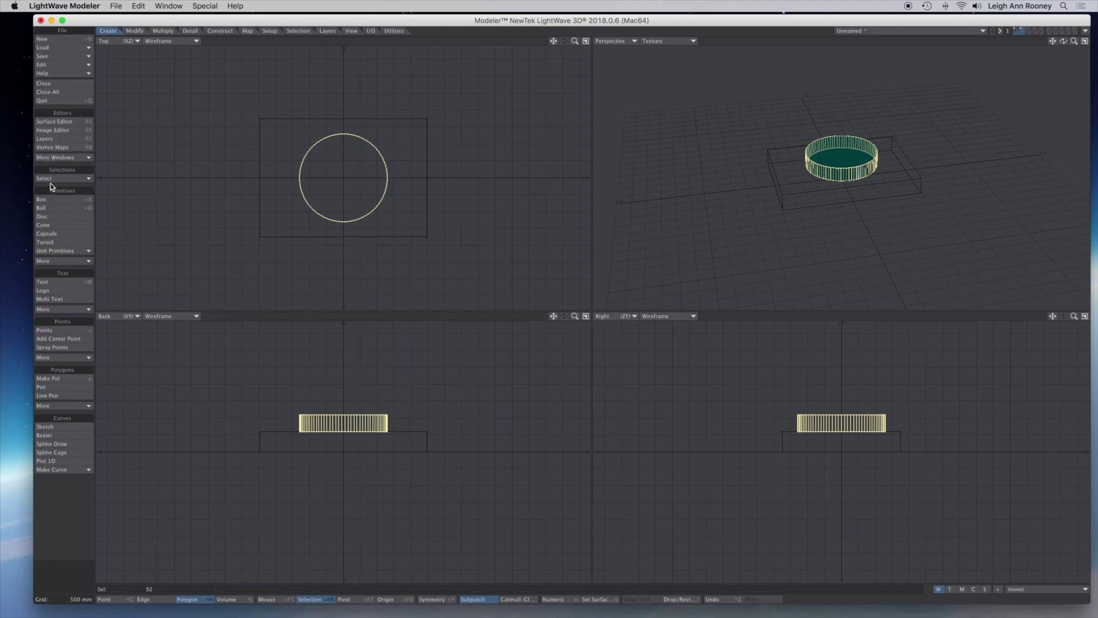
left_click(134, 31)
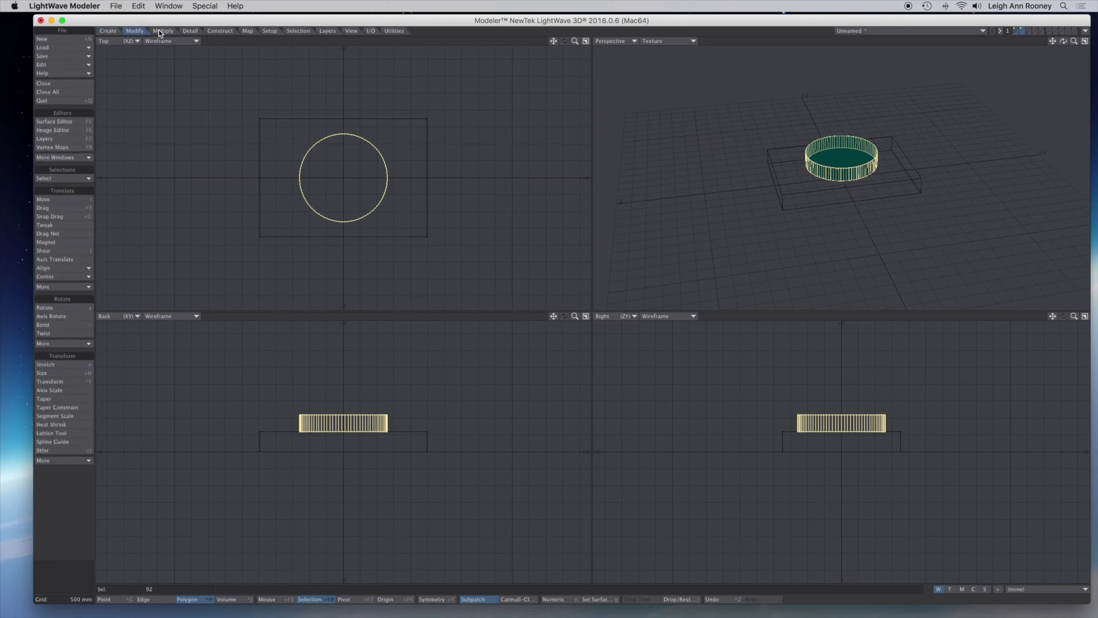
left_click(223, 31)
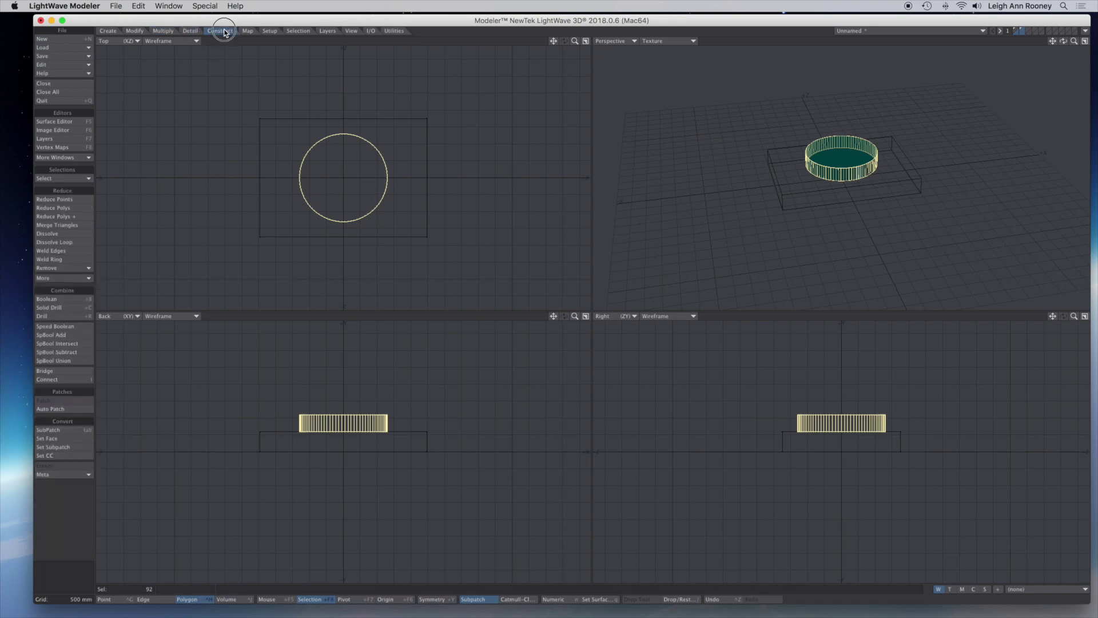
Expand the object in the layer browser and name the disc's layer robot-arm
left_click(48, 139)
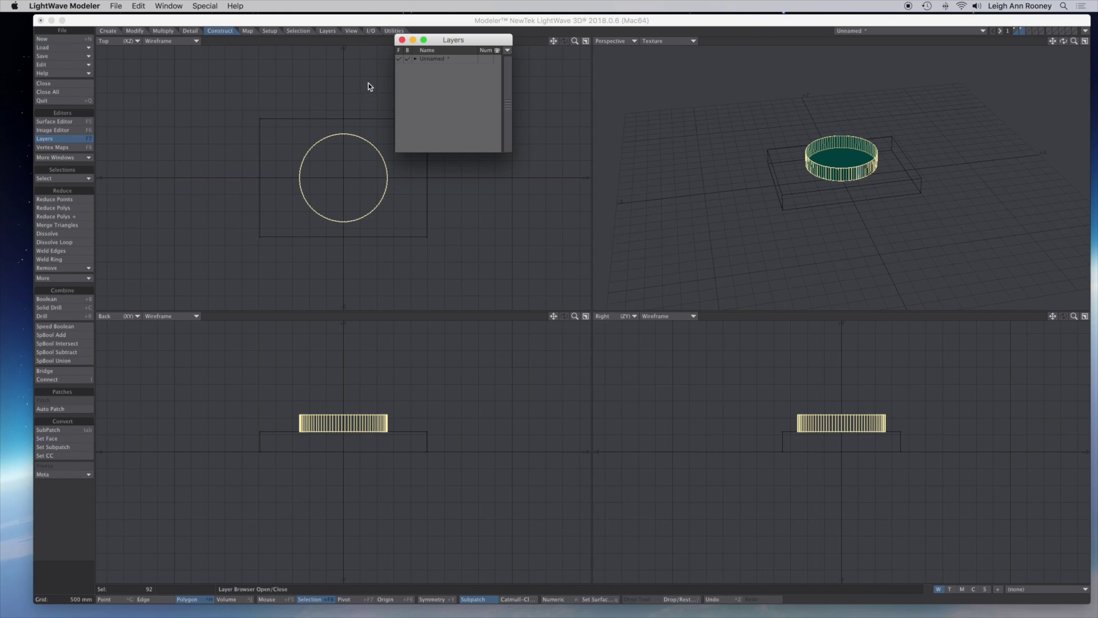
left_click(416, 59)
left_click(415, 60)
left_click(415, 60)
double_click(440, 79)
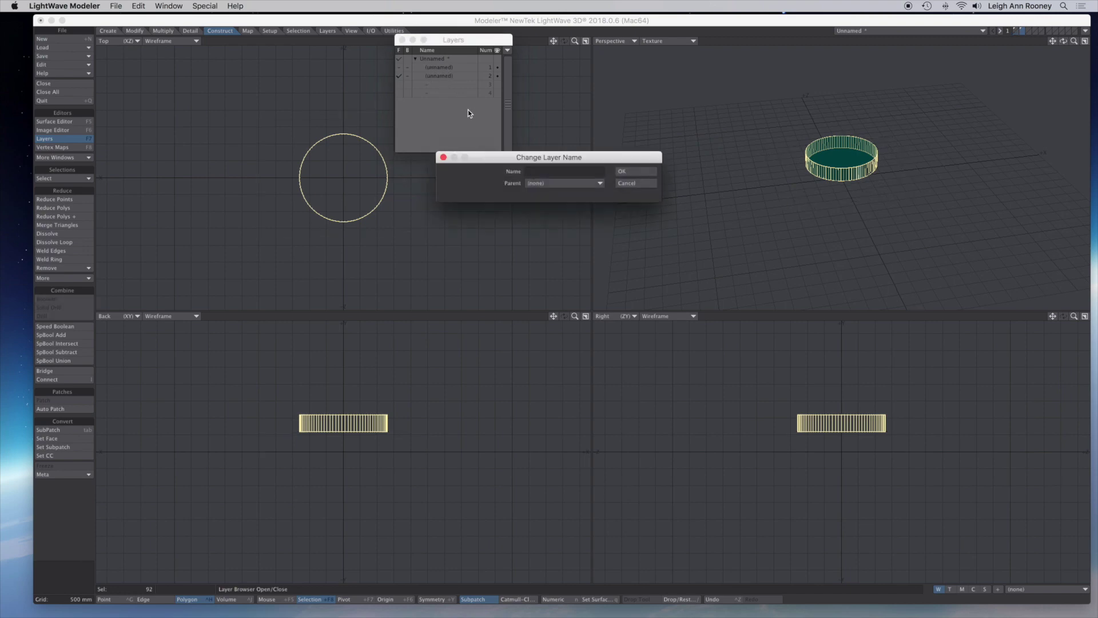
type("robot-arm")
left_click(630, 172)
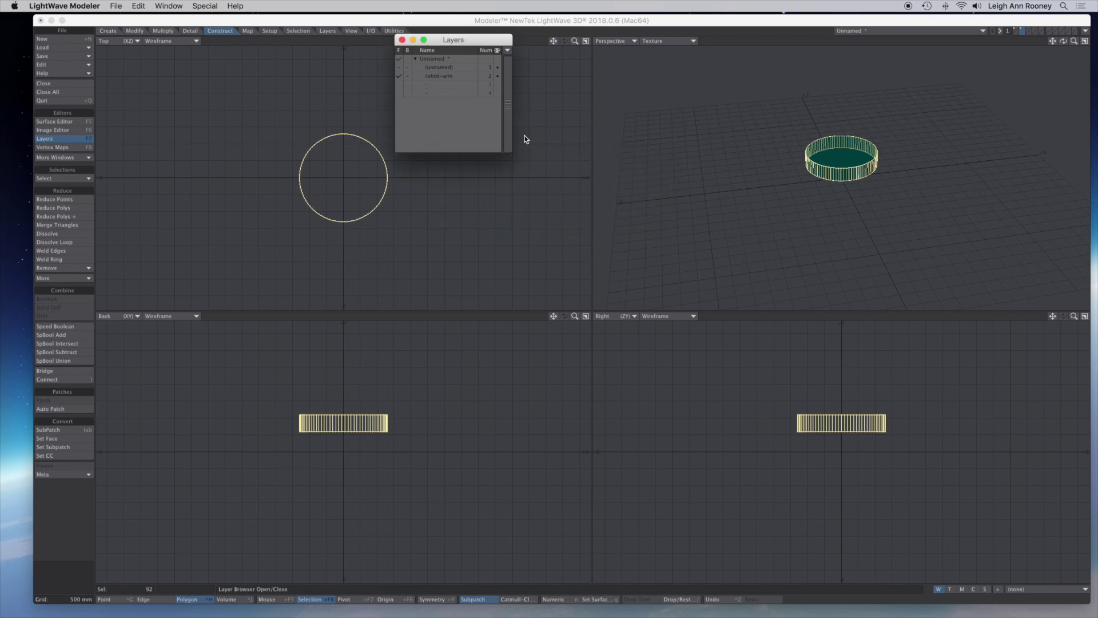
Name the box's layer base and make the robot-arm layer the foreground layer again
left_click(408, 67)
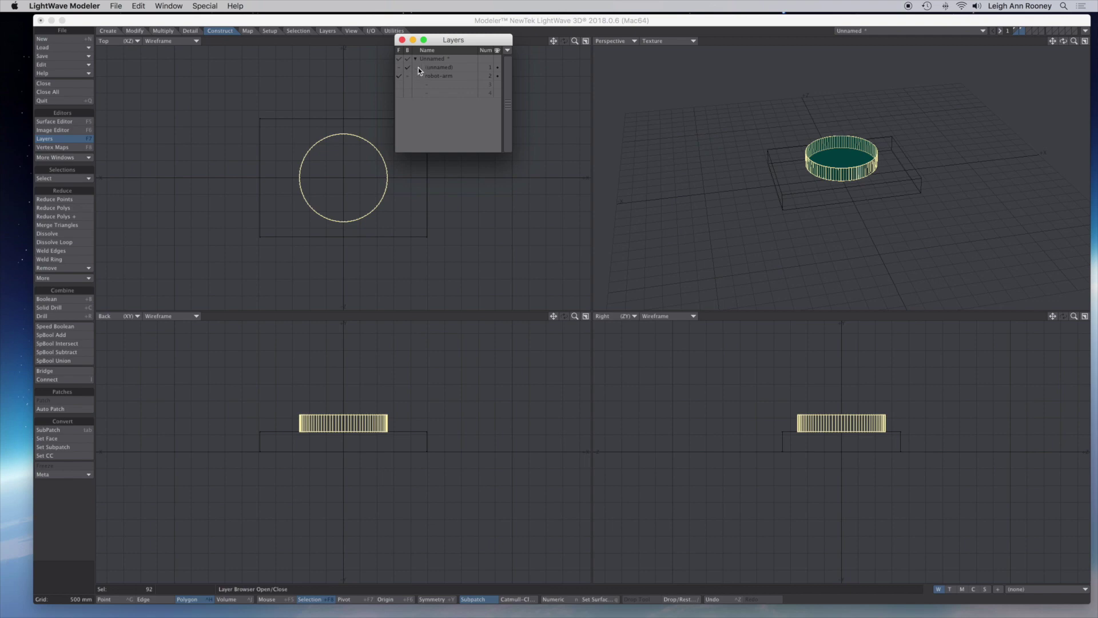
double_click(444, 67)
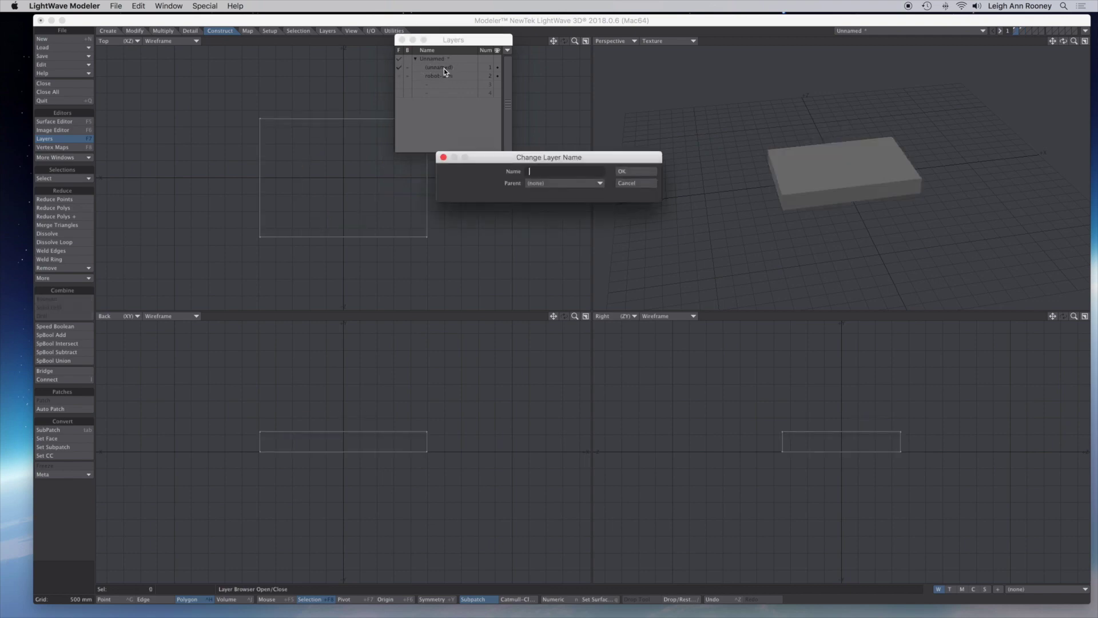
type("base")
left_click(634, 172)
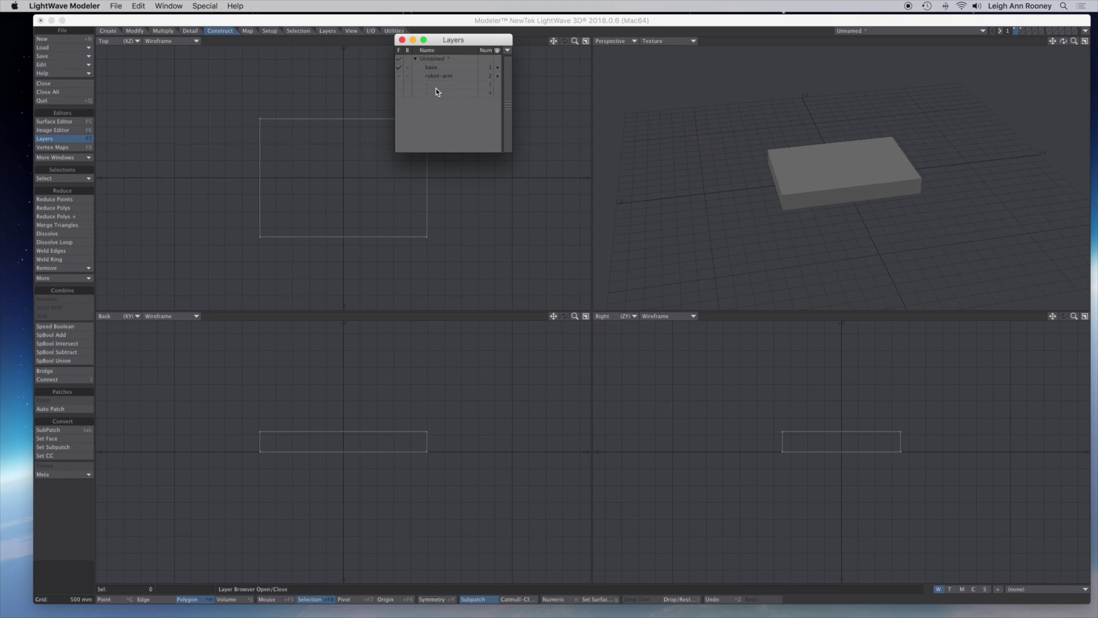
left_click(400, 76)
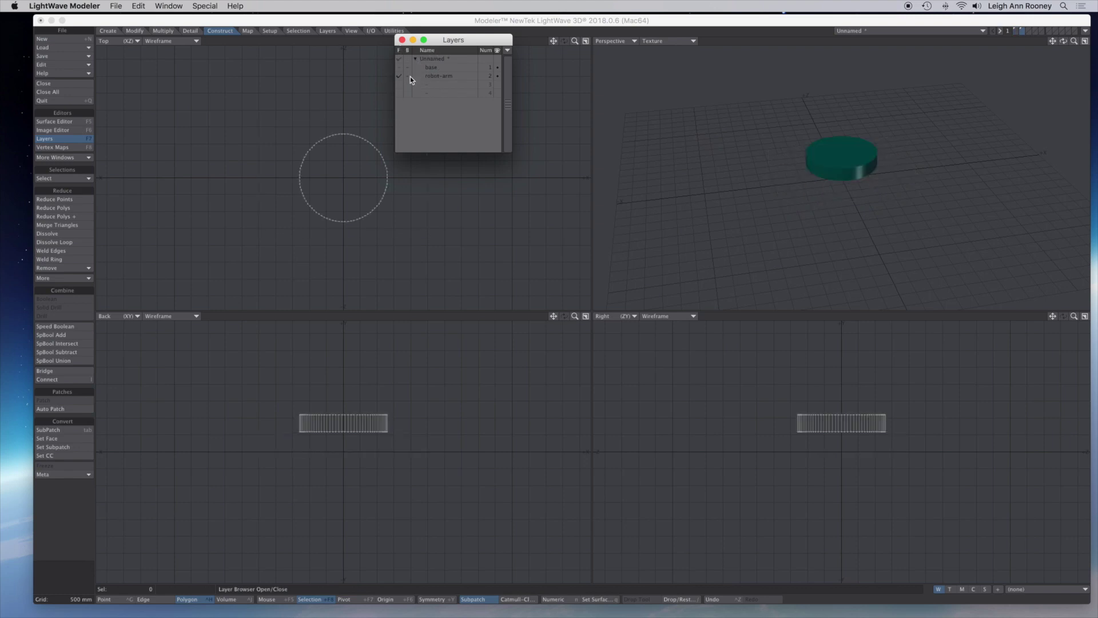
Show the base layer in the background and save the object as P6_demo_model.lwo in the P6_Bones_Weights folder
left_click(408, 68)
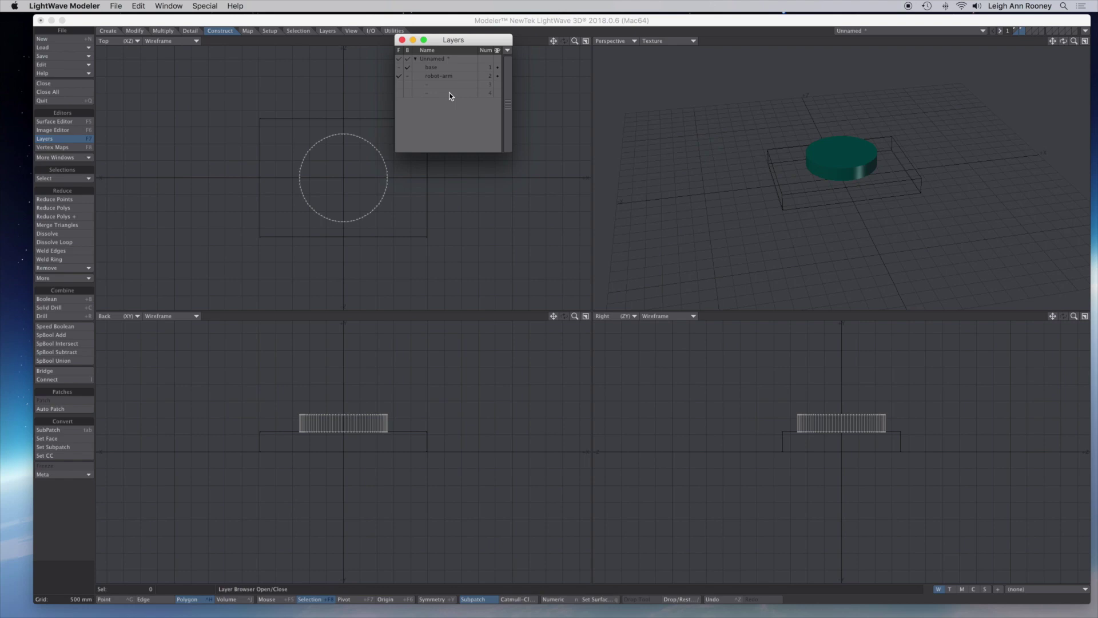
key("super+s")
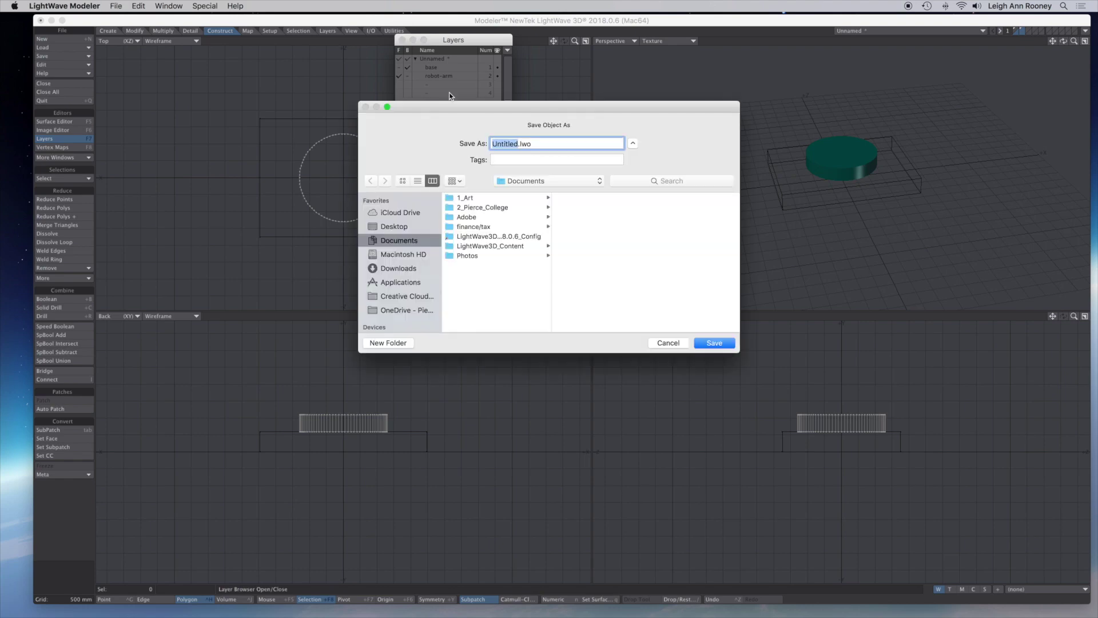
type("P6_demo_")
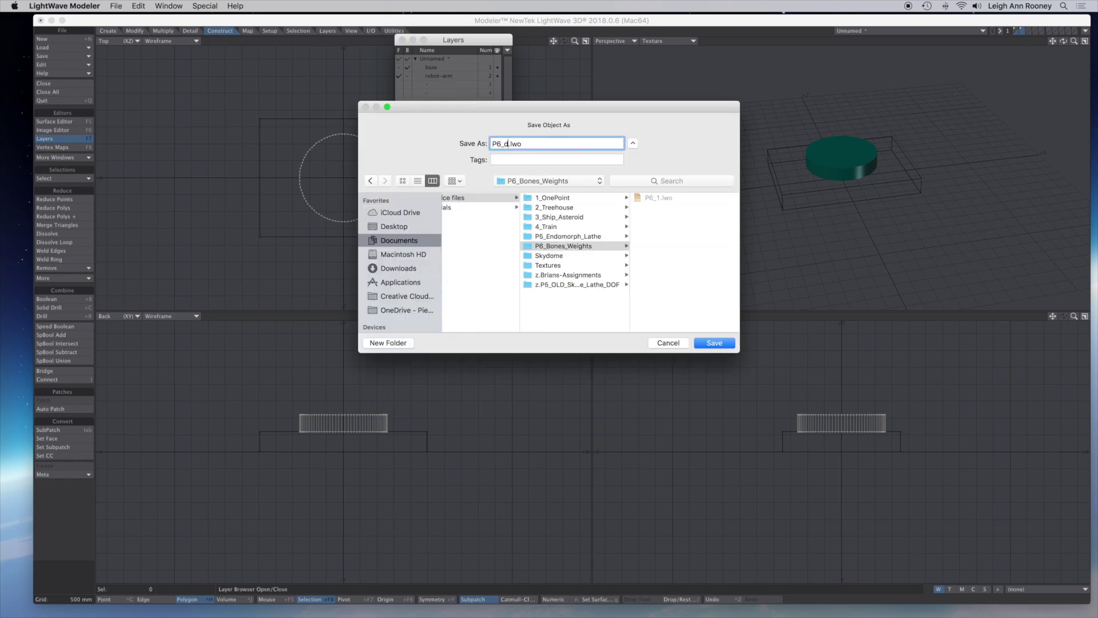
type("model")
left_click(615, 248)
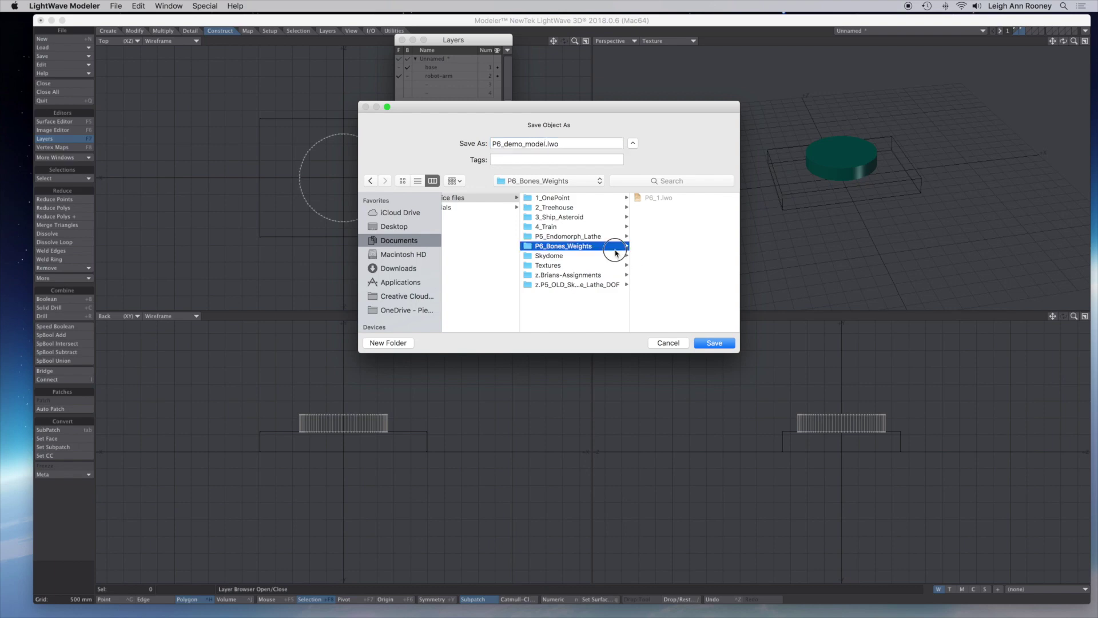
left_click(705, 342)
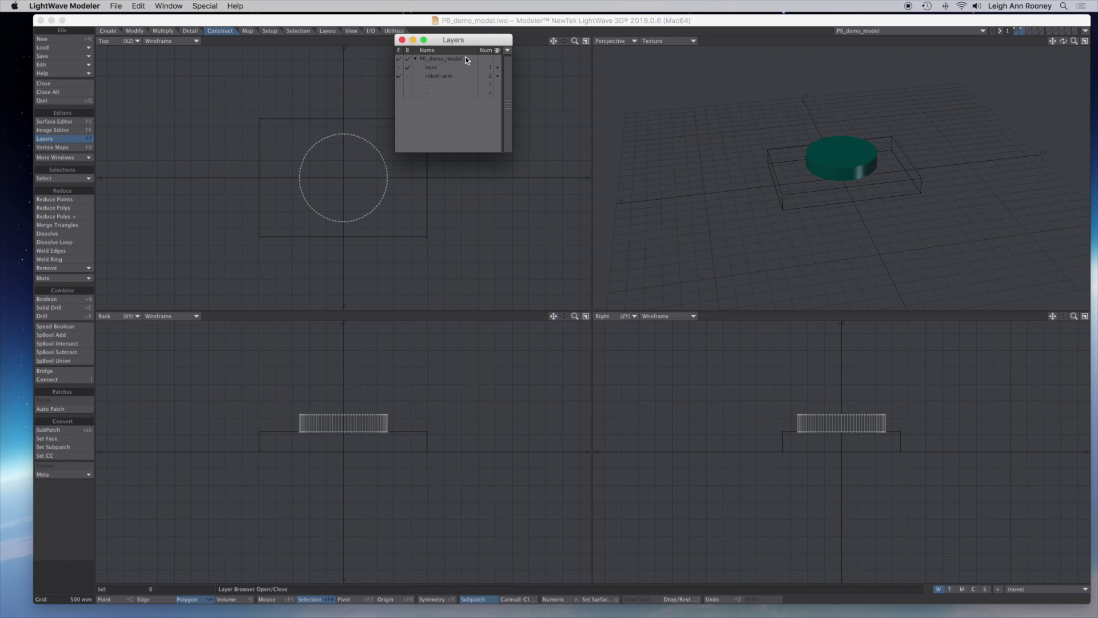
left_click(402, 40)
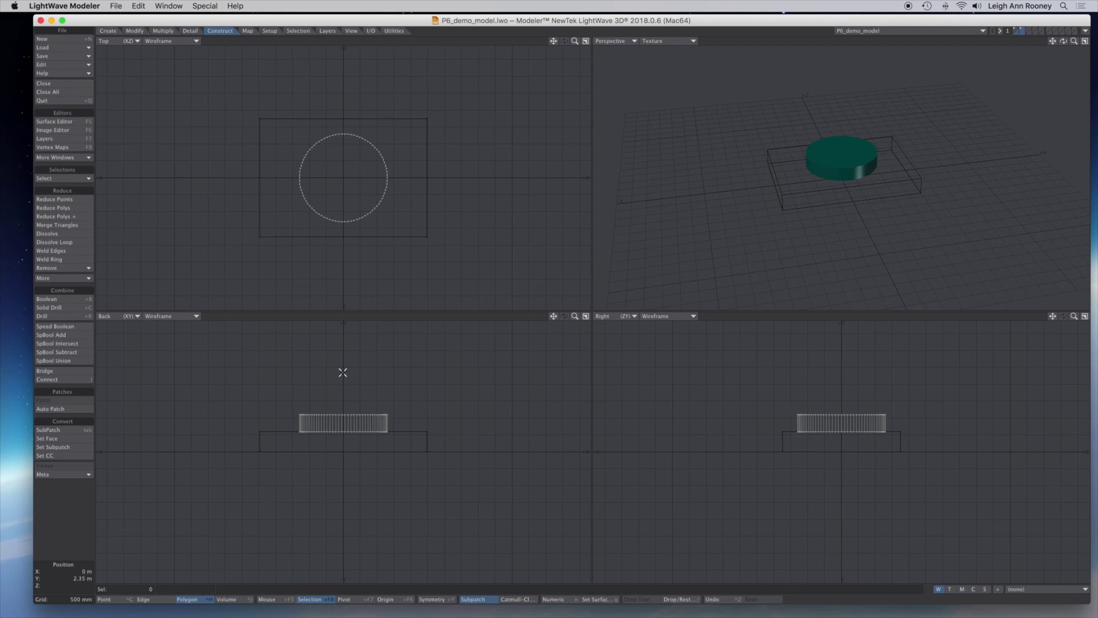
Create a thin upright box standing on the disc near its negative-X edge, centred front to back on the disc
left_click(107, 31)
left_click(41, 199)
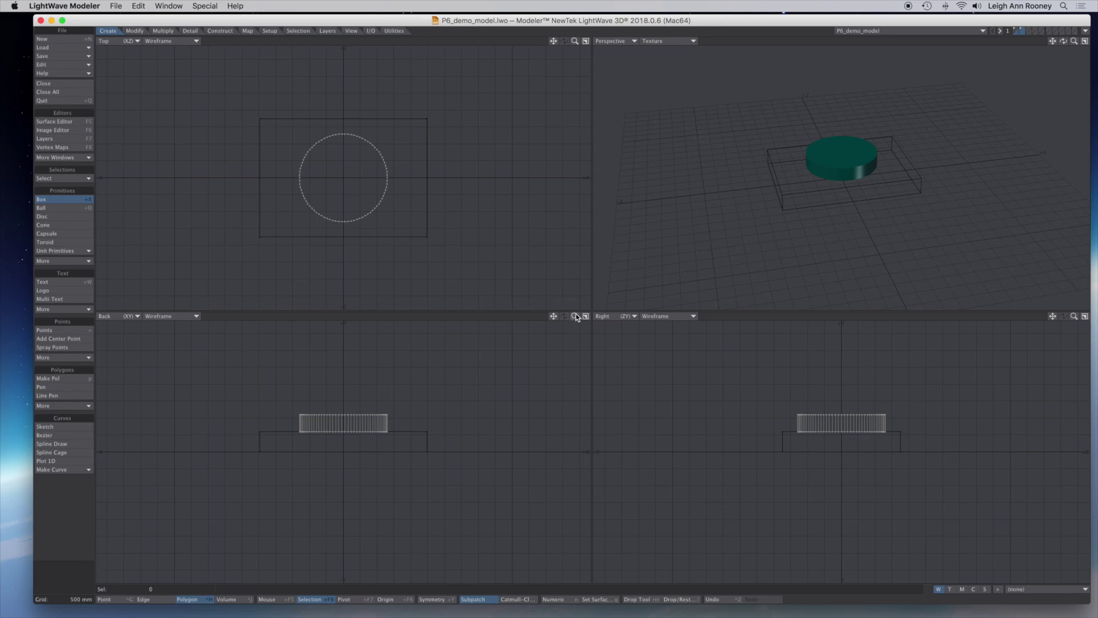
left_click_drag(574, 316, 552, 321)
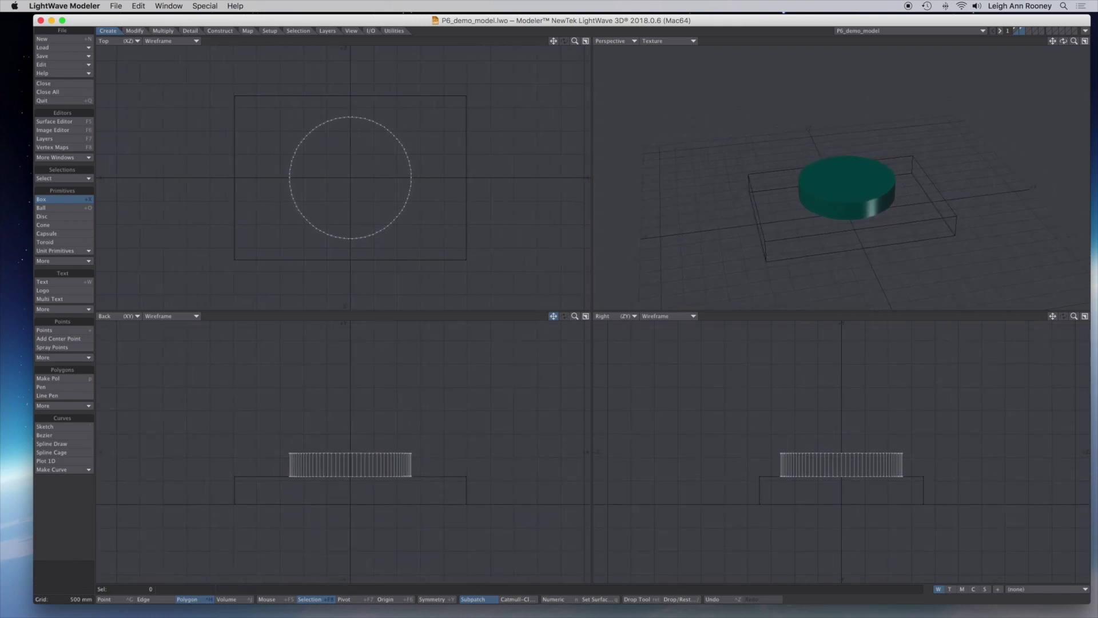
left_click_drag(303, 405, 315, 456)
mouse_move(309, 177)
left_mouse_down()
mouse_move(311, 213)
mouse_move(306, 139)
mouse_move(313, 177)
left_mouse_up()
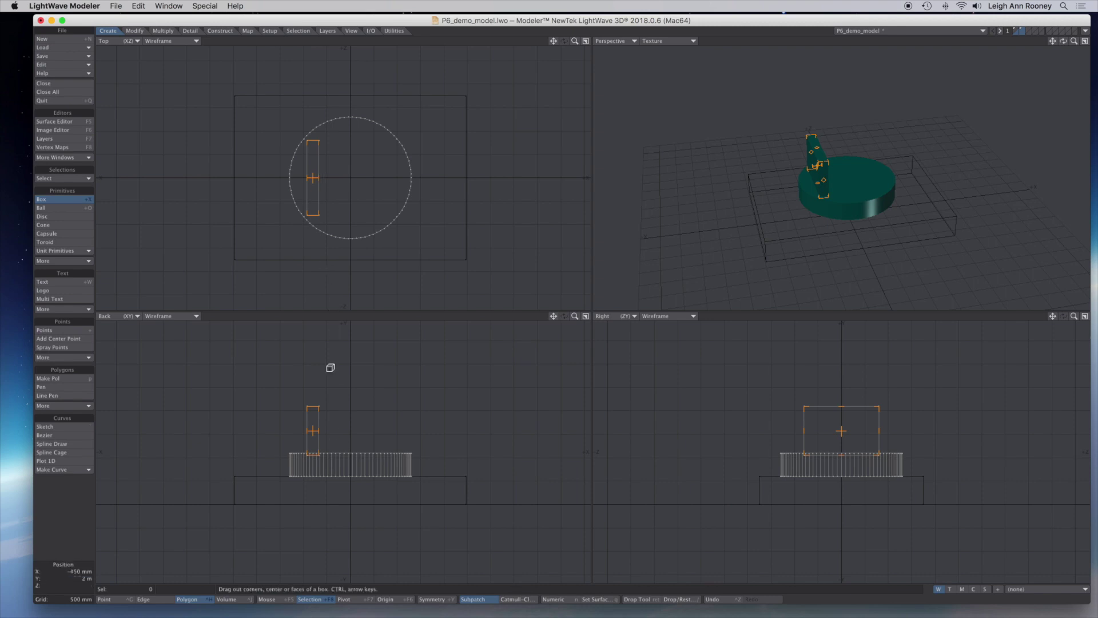
key("space")
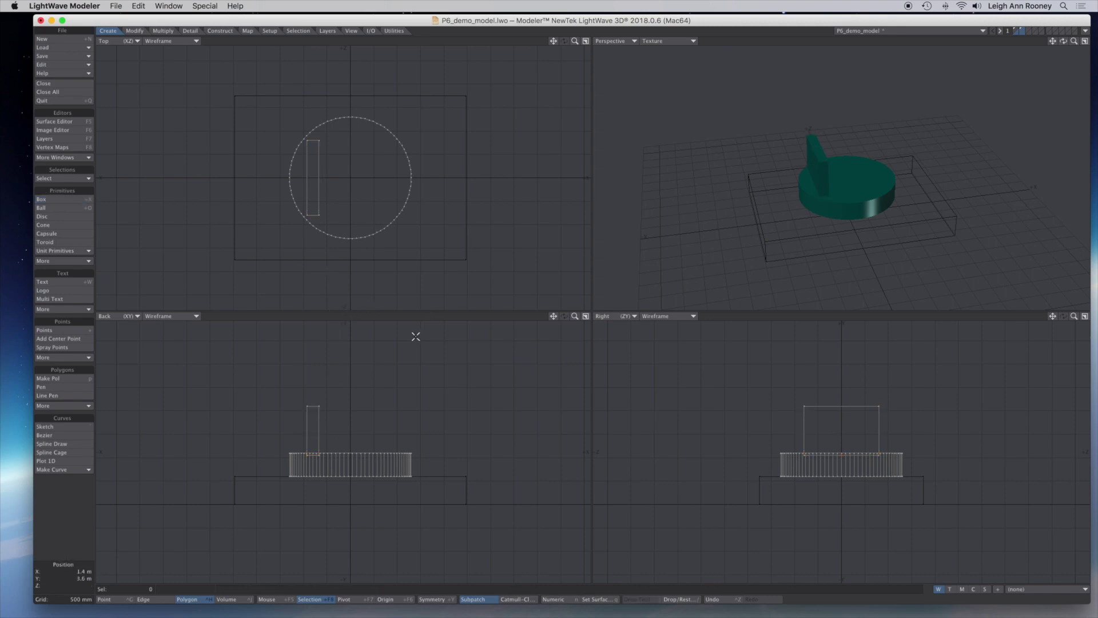
Assign all the upright box's polygons a new surface named axle-holder with dark green color 0, 64, 16
left_click(314, 424)
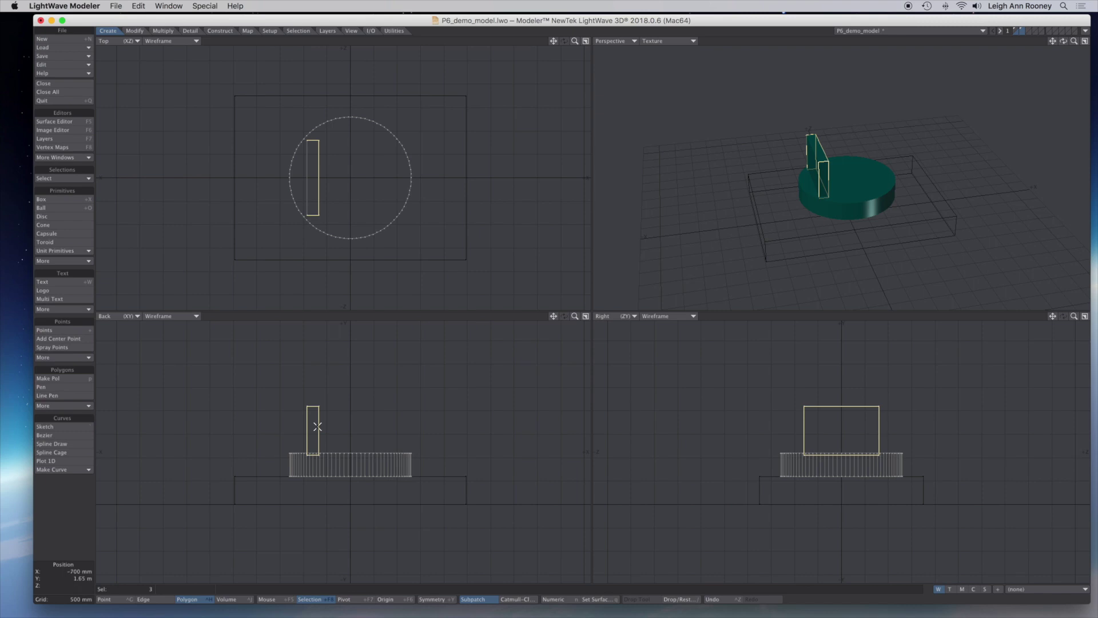
left_click(318, 427)
key("q")
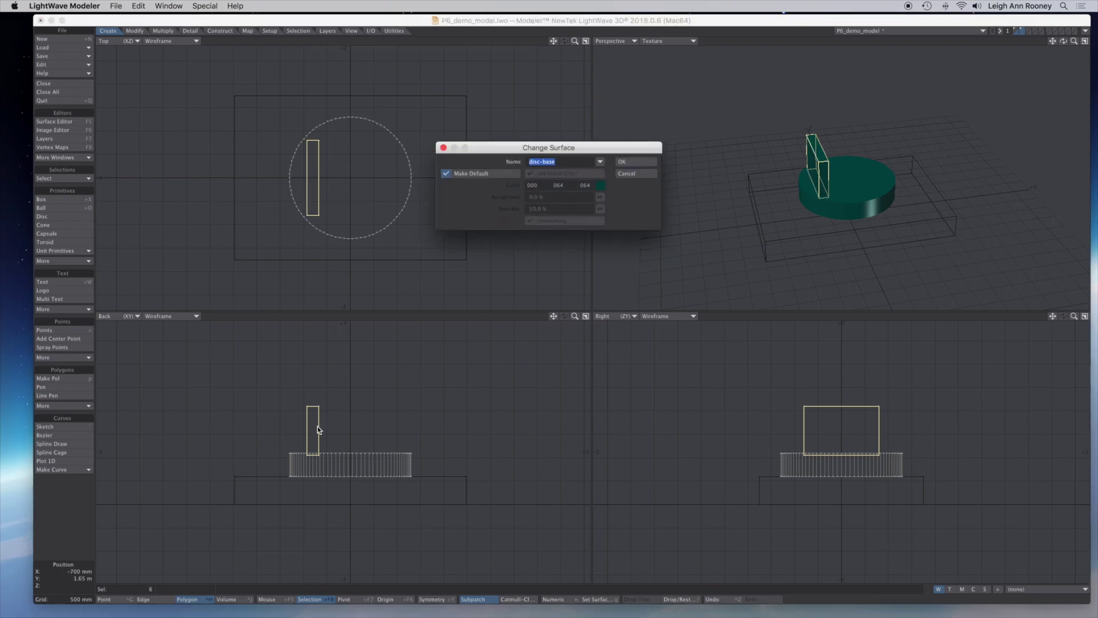
type("axle-holder")
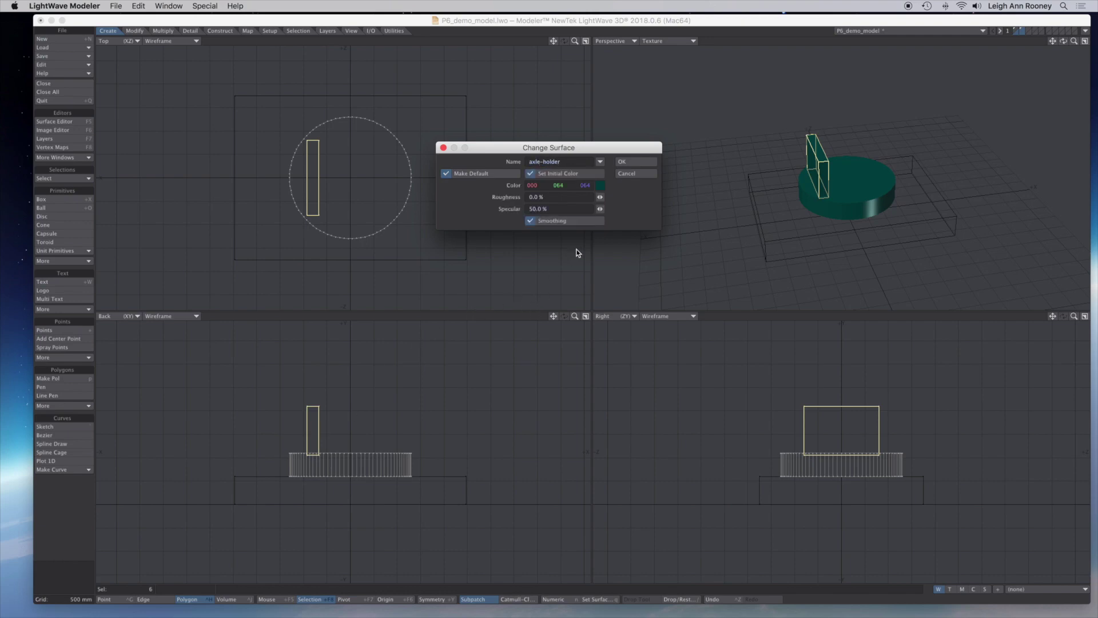
left_click(599, 188)
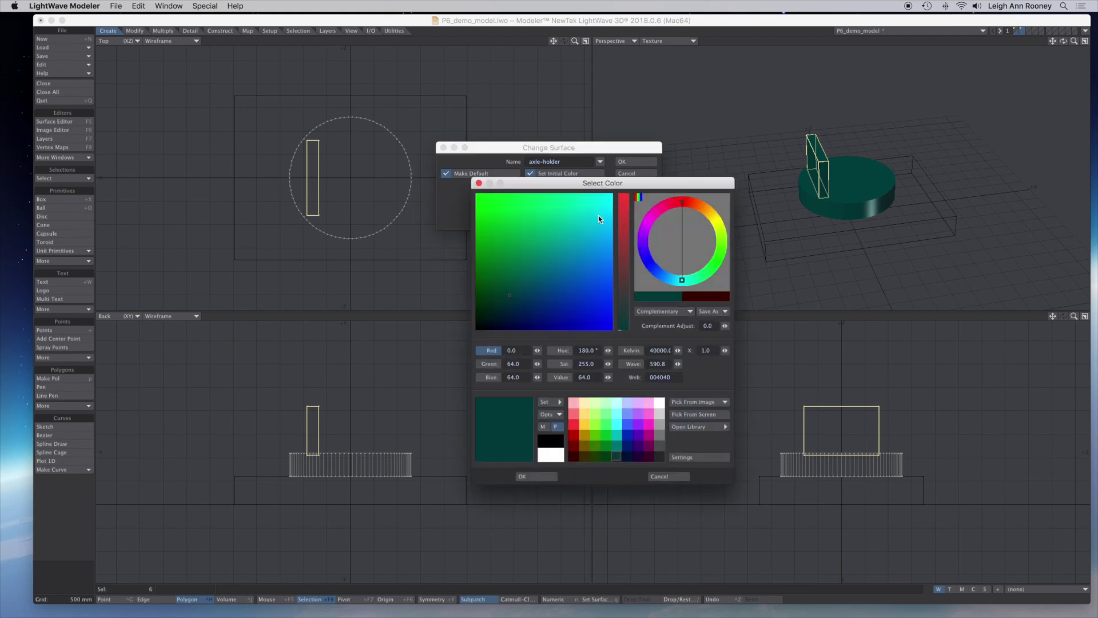
left_click(605, 458)
left_click(543, 475)
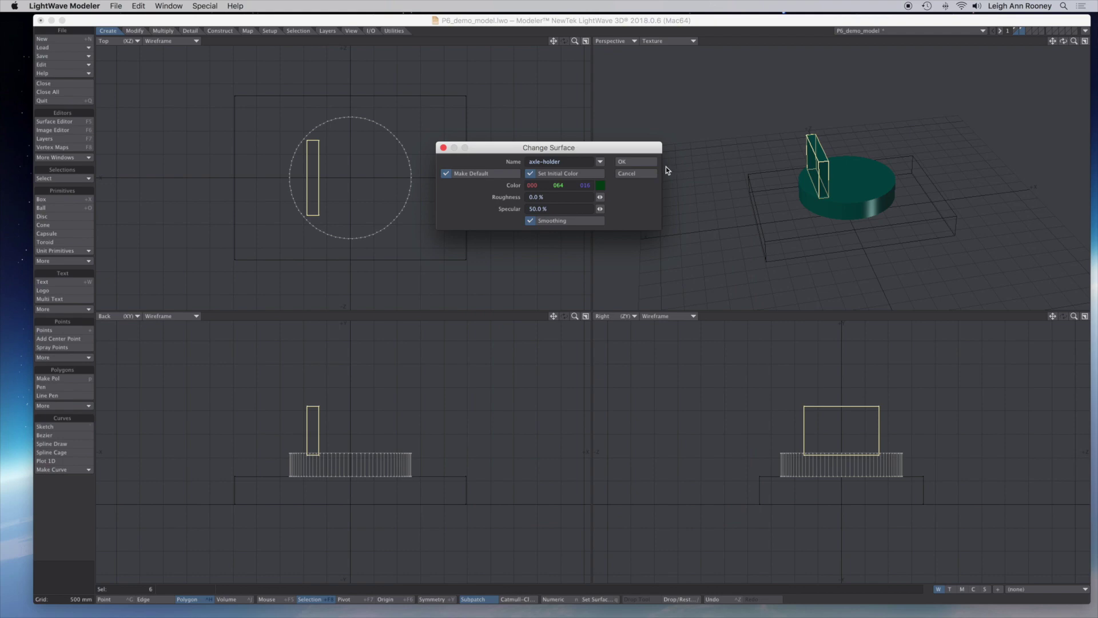
left_click(624, 163)
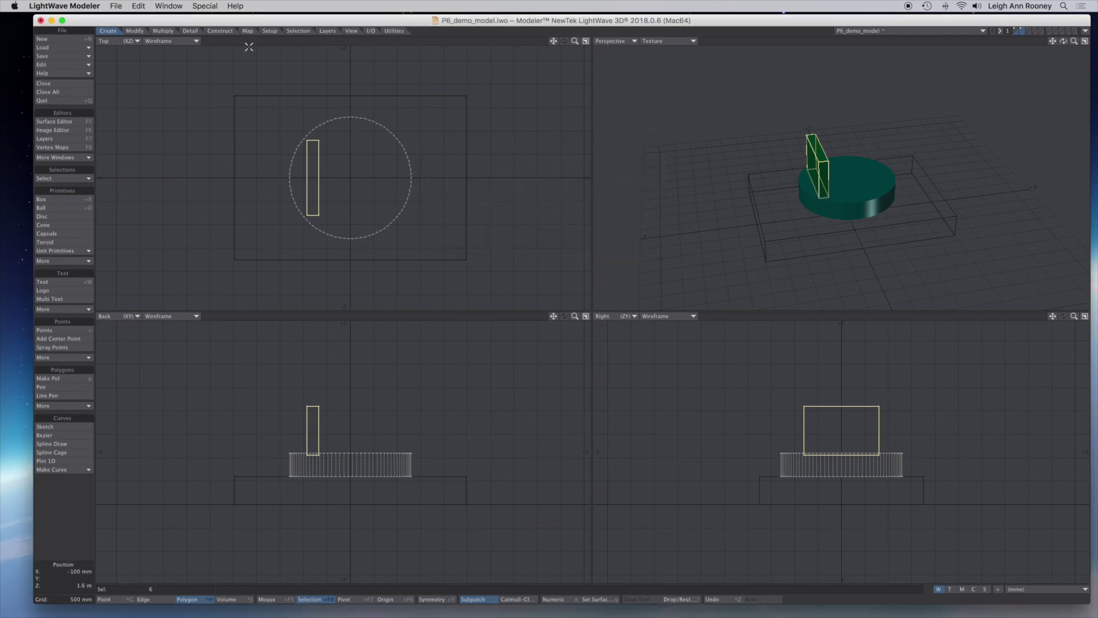
Mirror the selected axle holder across X to the opposite side of the disc
left_click(164, 31)
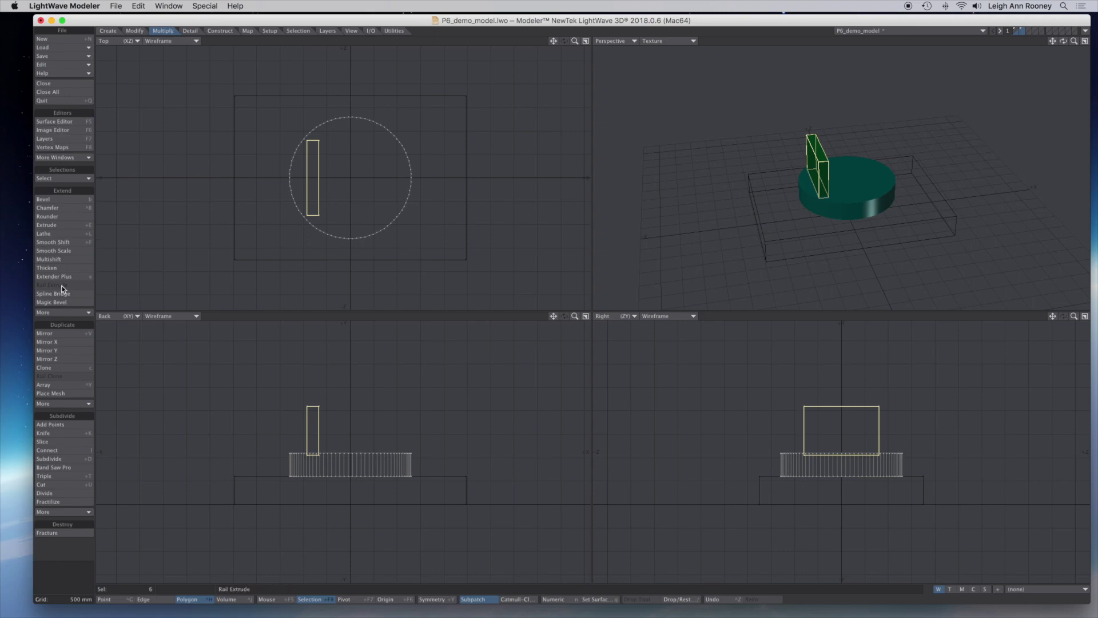
left_click(63, 342)
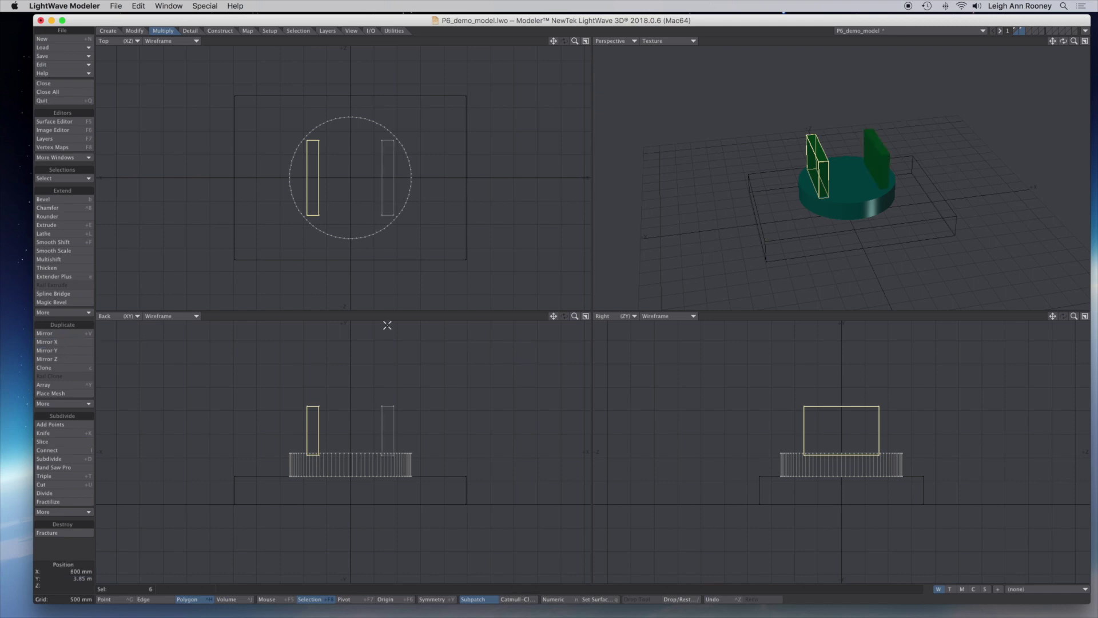
left_click_drag(1063, 40, 1035, 43)
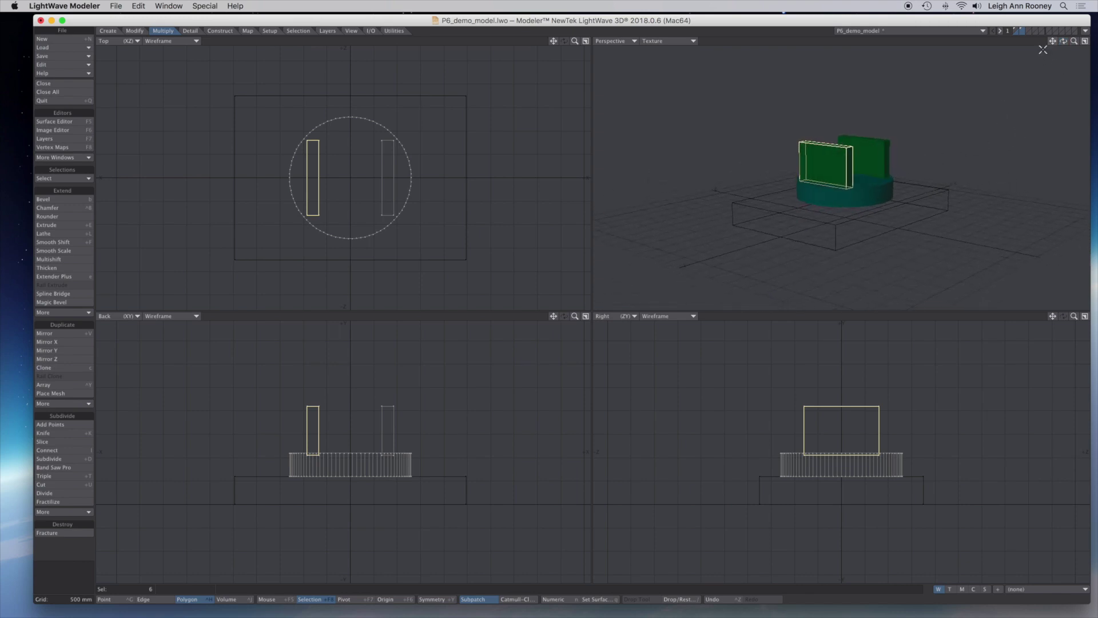
Draw a disc along the X axis as an axle through both holders, about 2.45 m long with a radius of about 200 mm
left_click(107, 32)
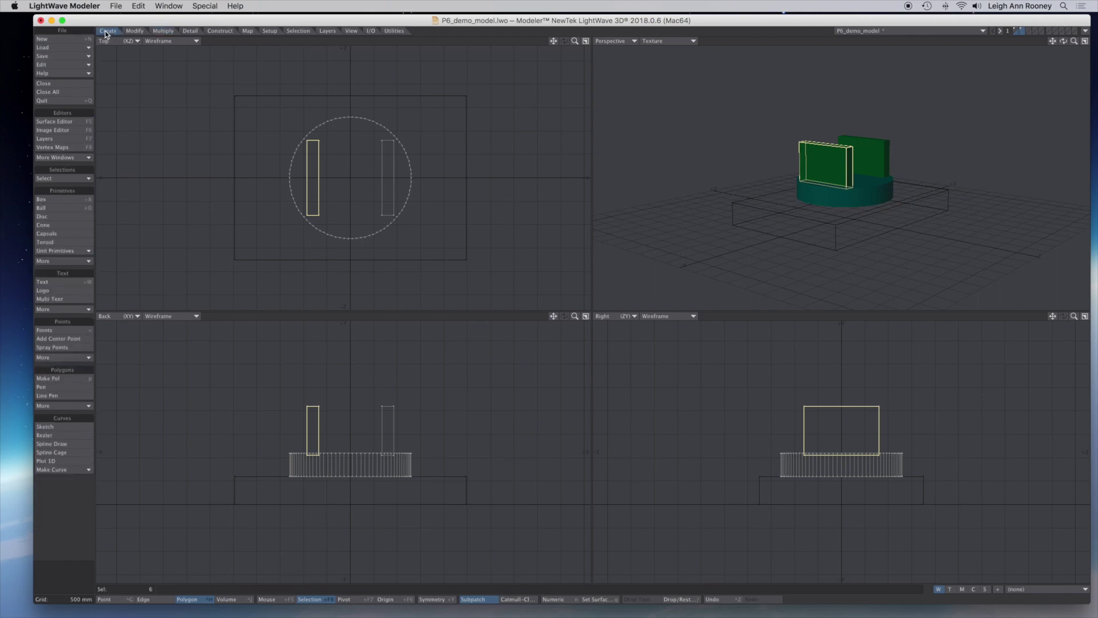
left_click(57, 216)
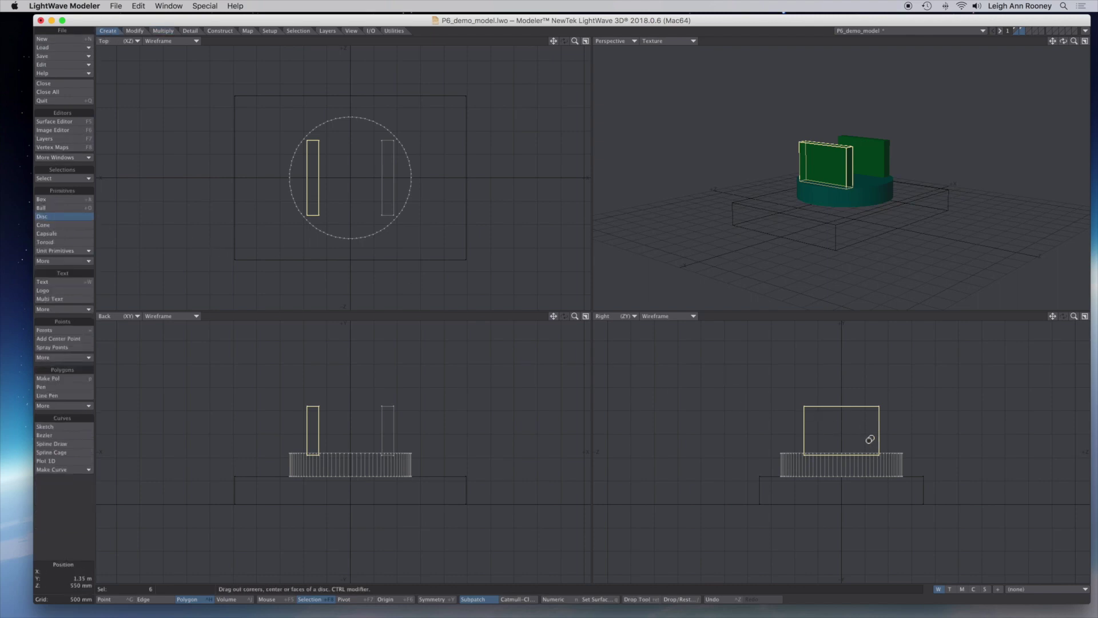
left_click_drag(833, 422, 845, 433)
mouse_move(343, 423)
left_mouse_down()
mouse_move(405, 426)
mouse_move(291, 422)
mouse_move(351, 426)
left_mouse_up()
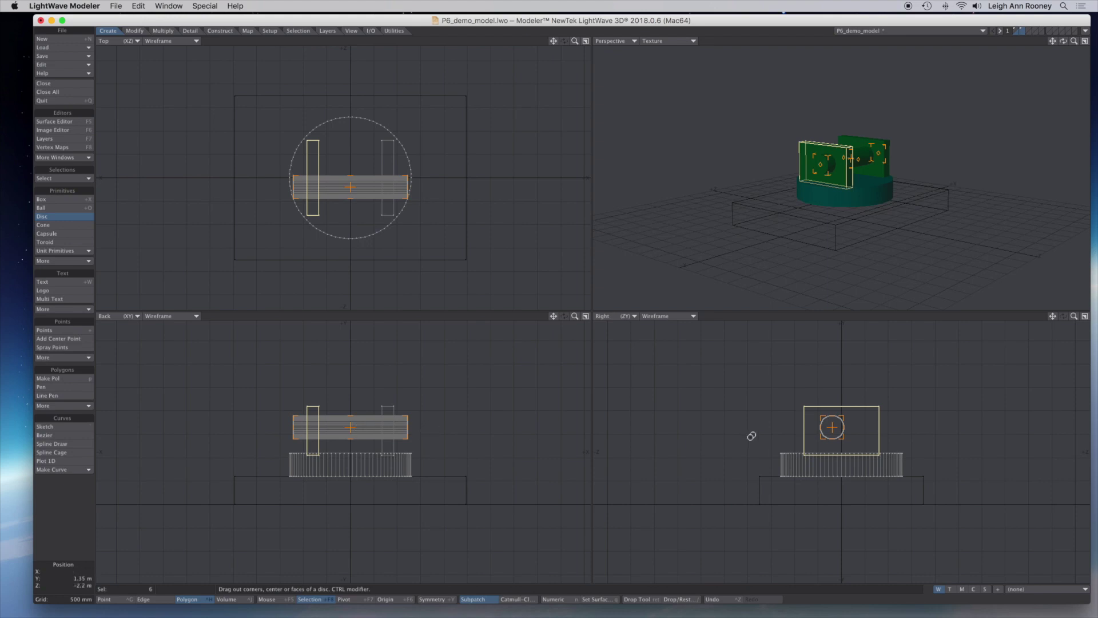
mouse_move(832, 427)
left_mouse_down()
mouse_move(851, 443)
mouse_move(836, 424)
left_mouse_up()
left_click_drag(1063, 41, 951, 142)
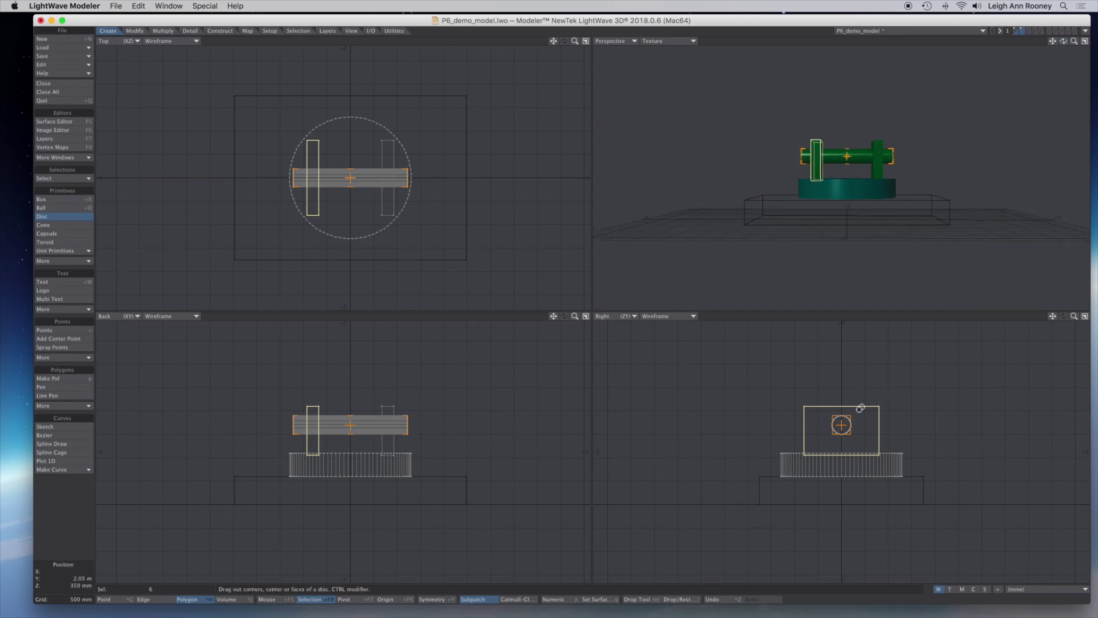
Position the axle disc's centre at X 0 m, Y 1.75 m, Z 0 m, create it and clear the selection
left_click(841, 424)
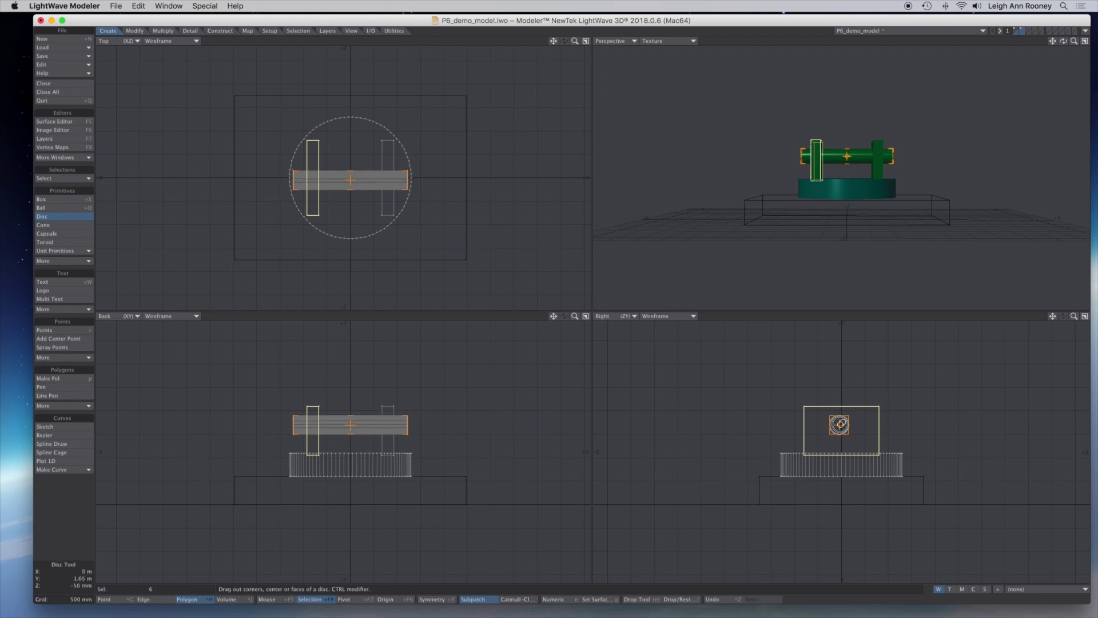
left_click_drag(841, 423, 842, 422)
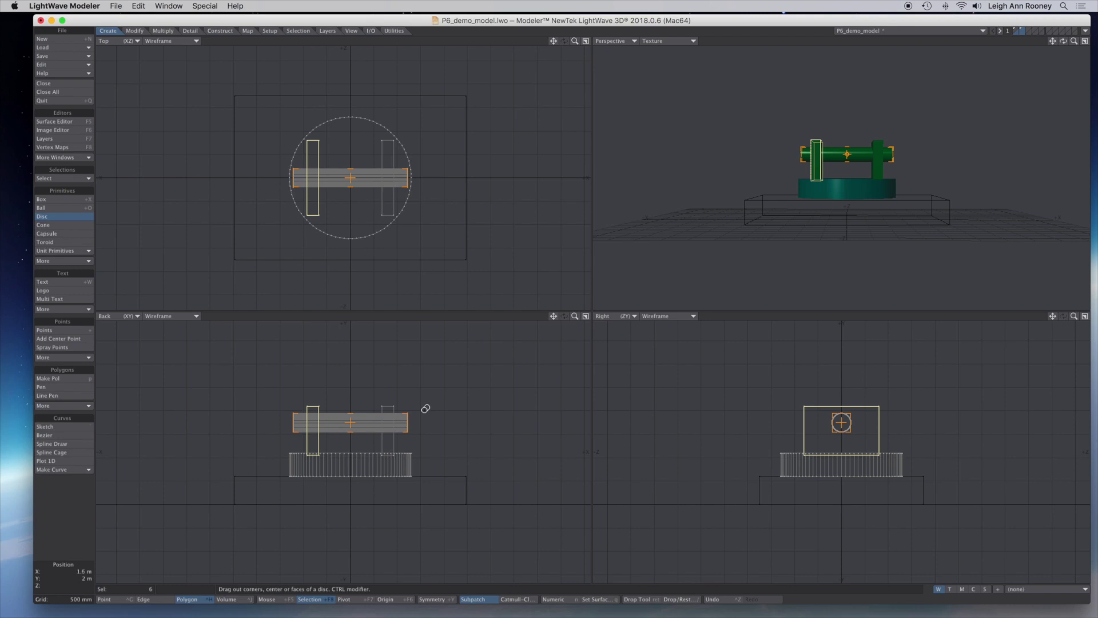
key("n")
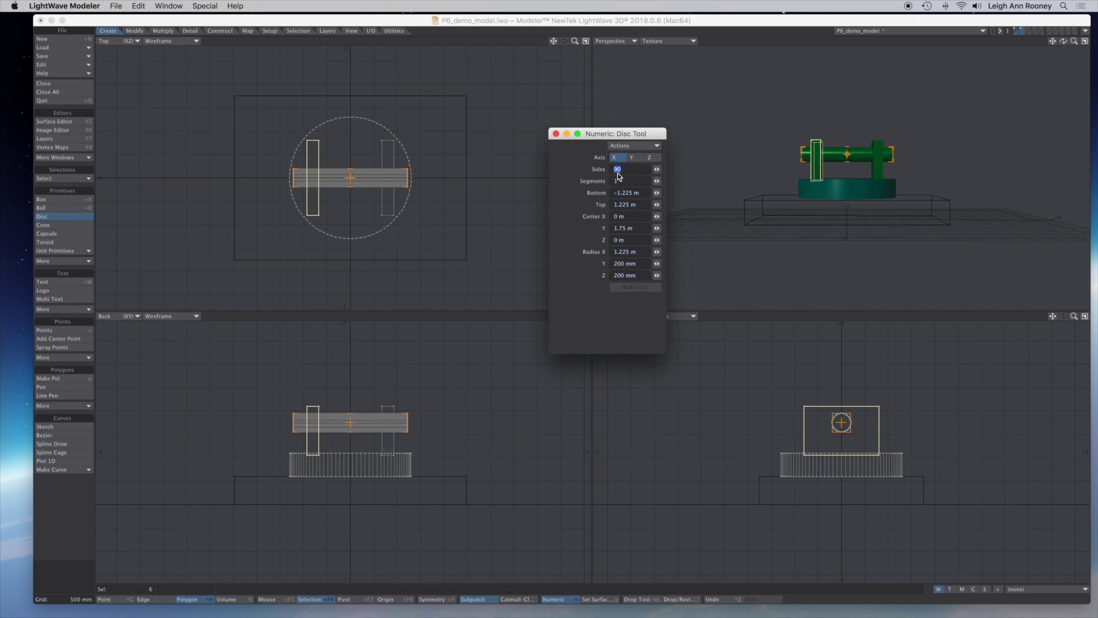
left_click(556, 133)
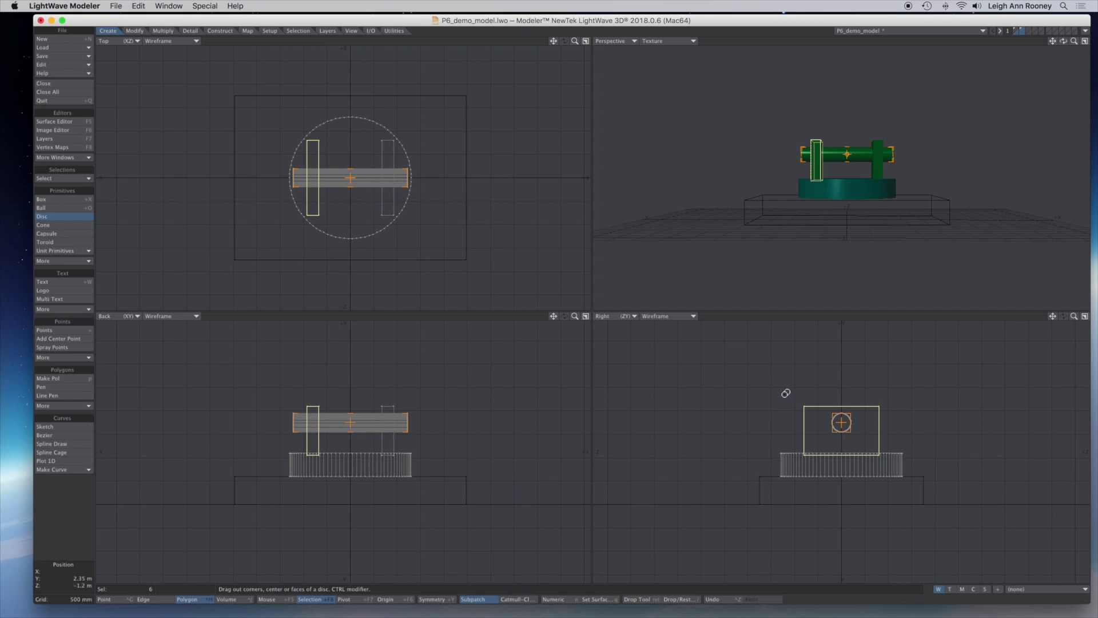
key("Return")
key("slash")
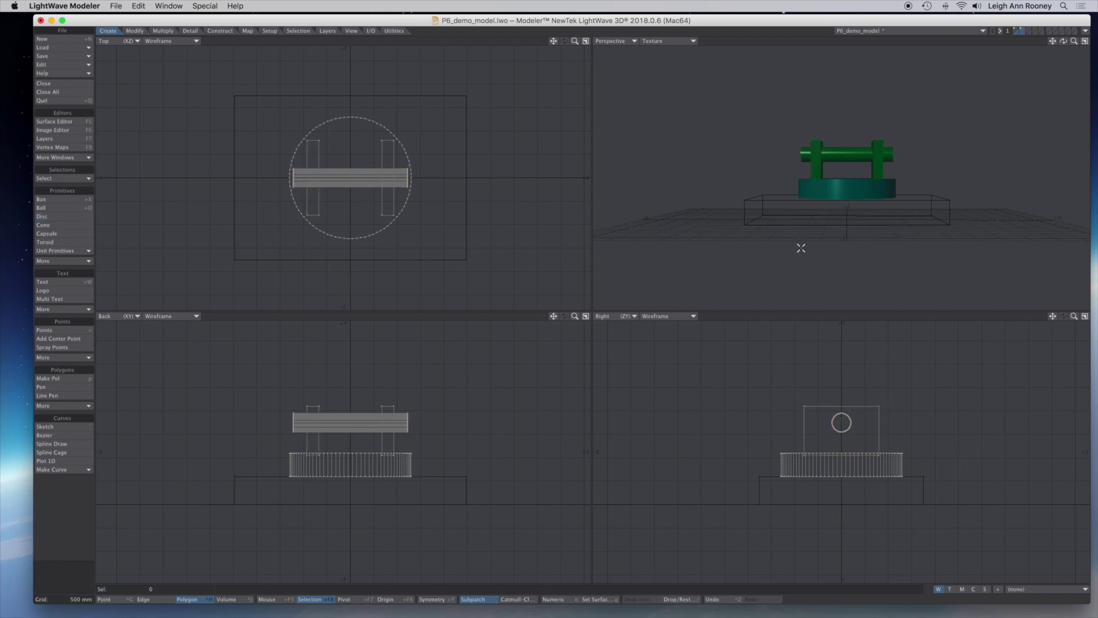
Assign all the axle's polygons a new surface named axle with gray color 85, 85, 85, and deselect them
left_click(843, 151)
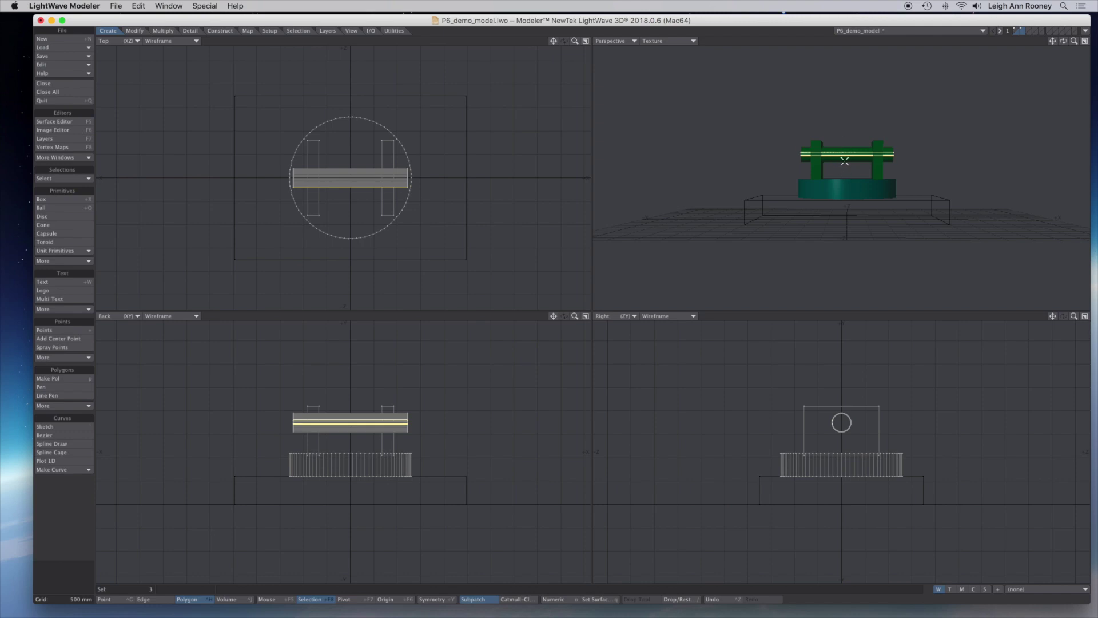
key("bracketright")
type("q")
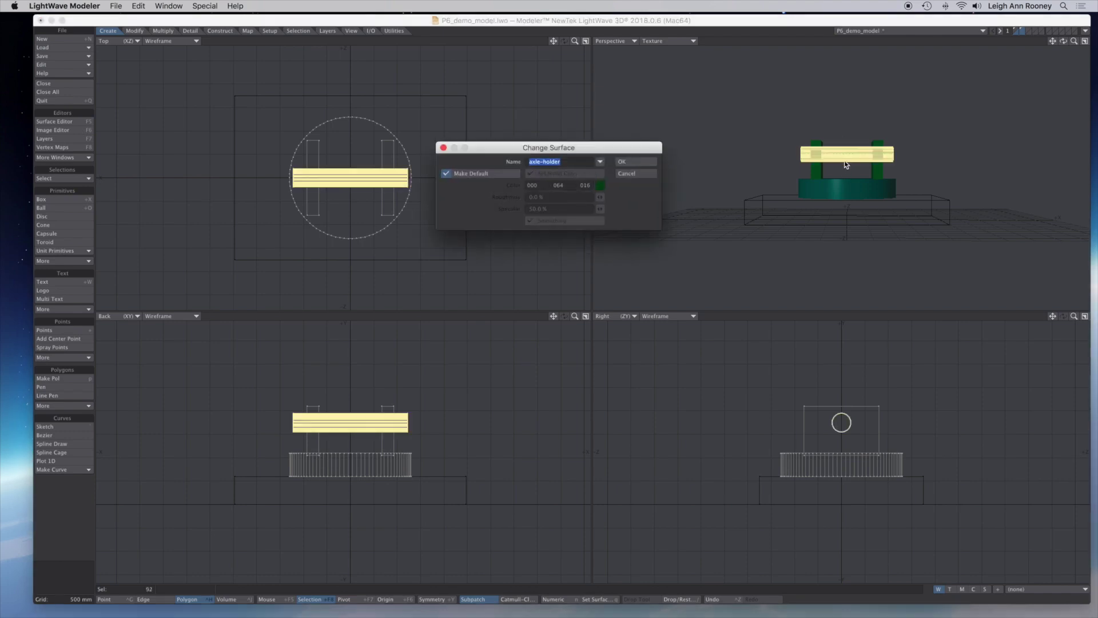
type("axle")
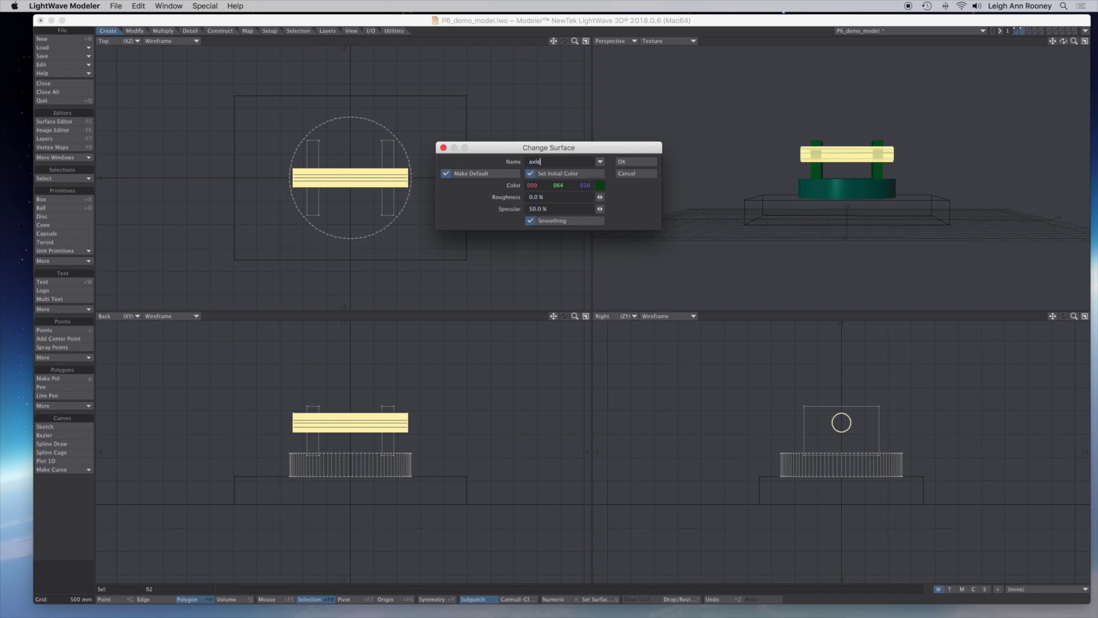
left_click(600, 186)
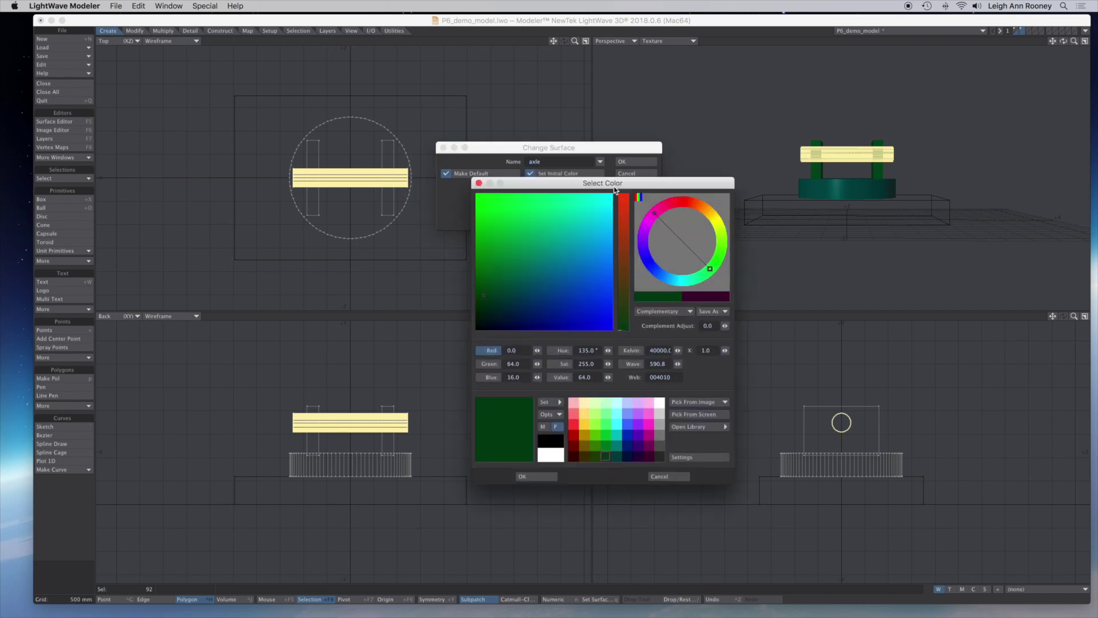
left_click(658, 450)
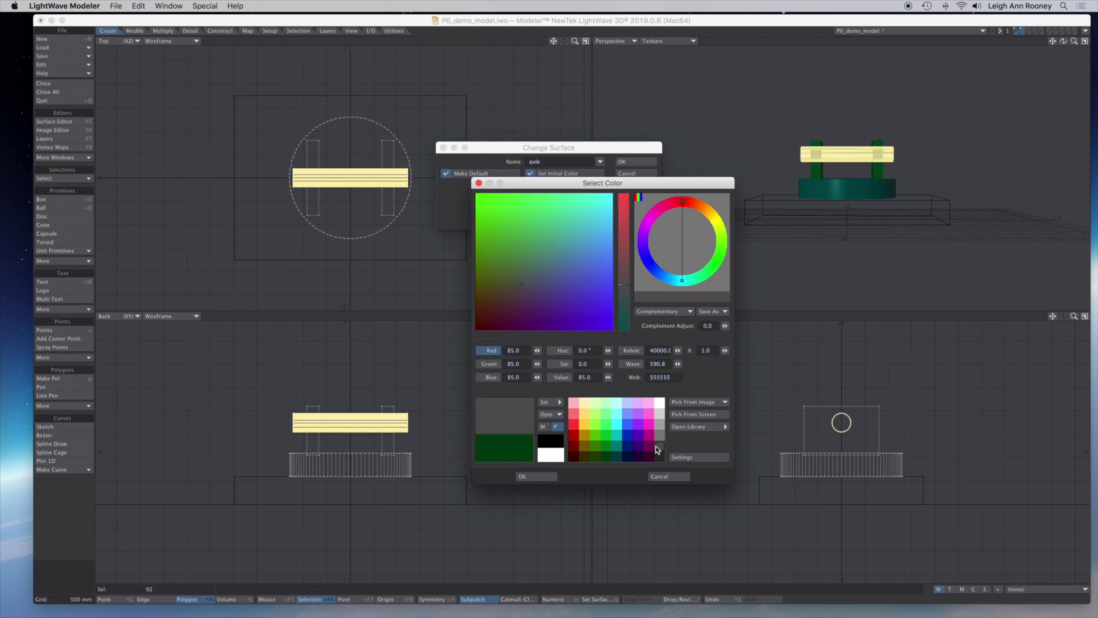
left_click(537, 477)
left_click(639, 164)
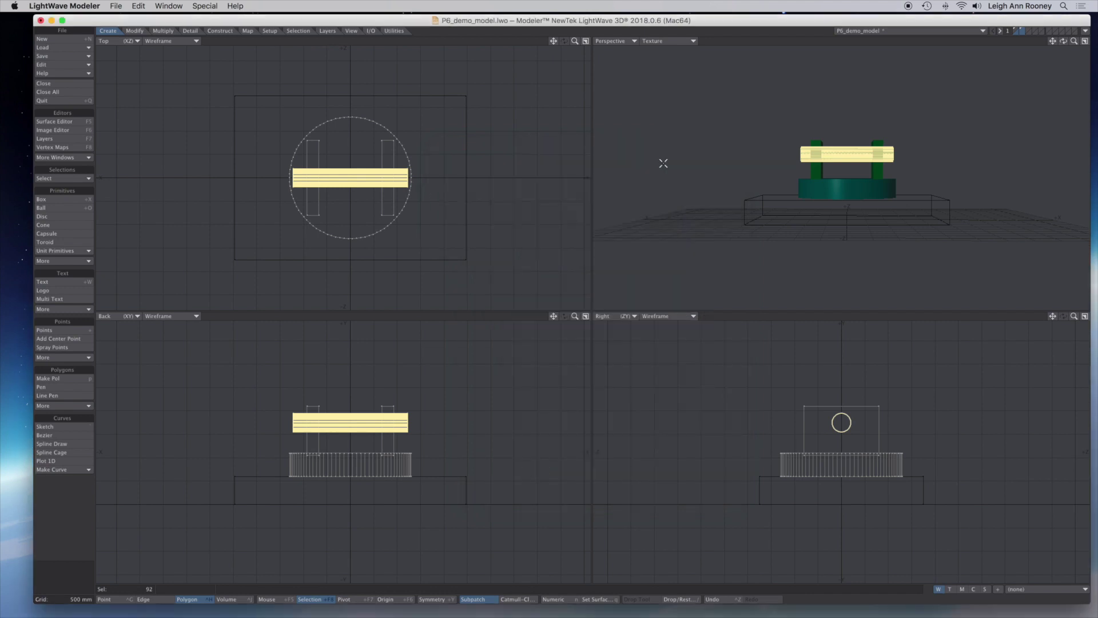
left_click(958, 62)
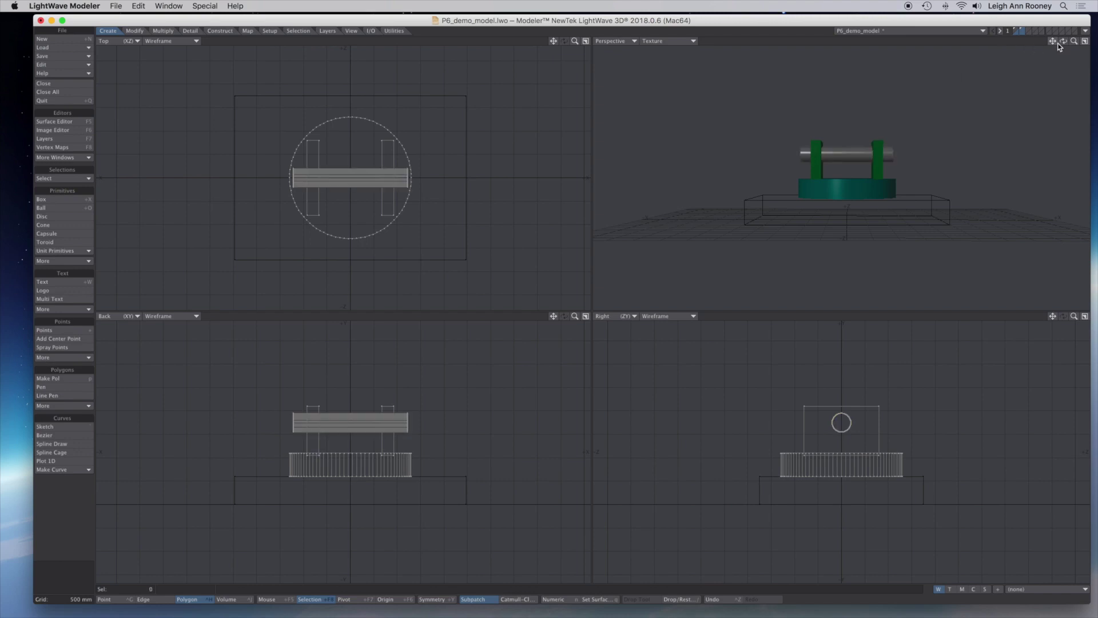
Create a tall box as the big arm, about 900 mm wide and 4.8 m high, centred between the axle holders and extended in depth
left_click_drag(1068, 45, 1061, 47)
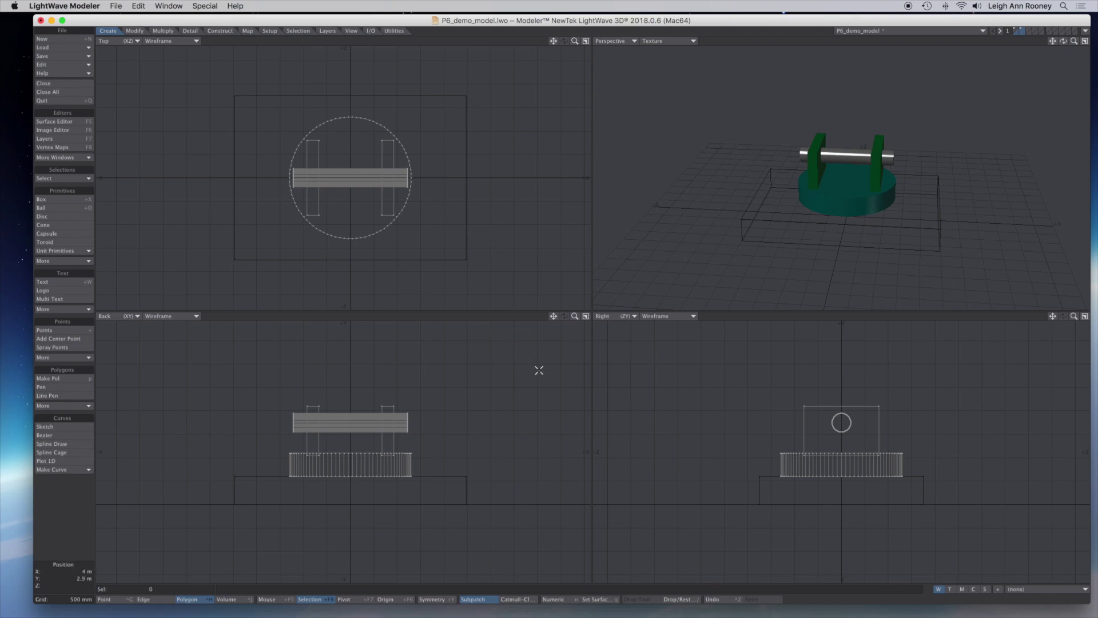
left_click_drag(576, 319, 194, 238)
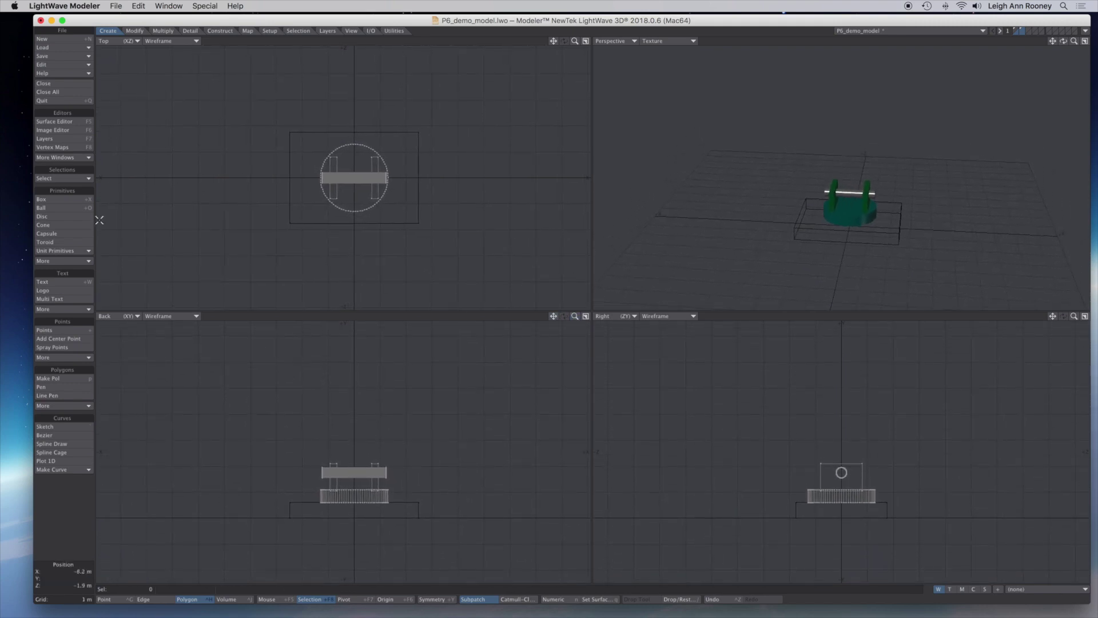
left_click(57, 199)
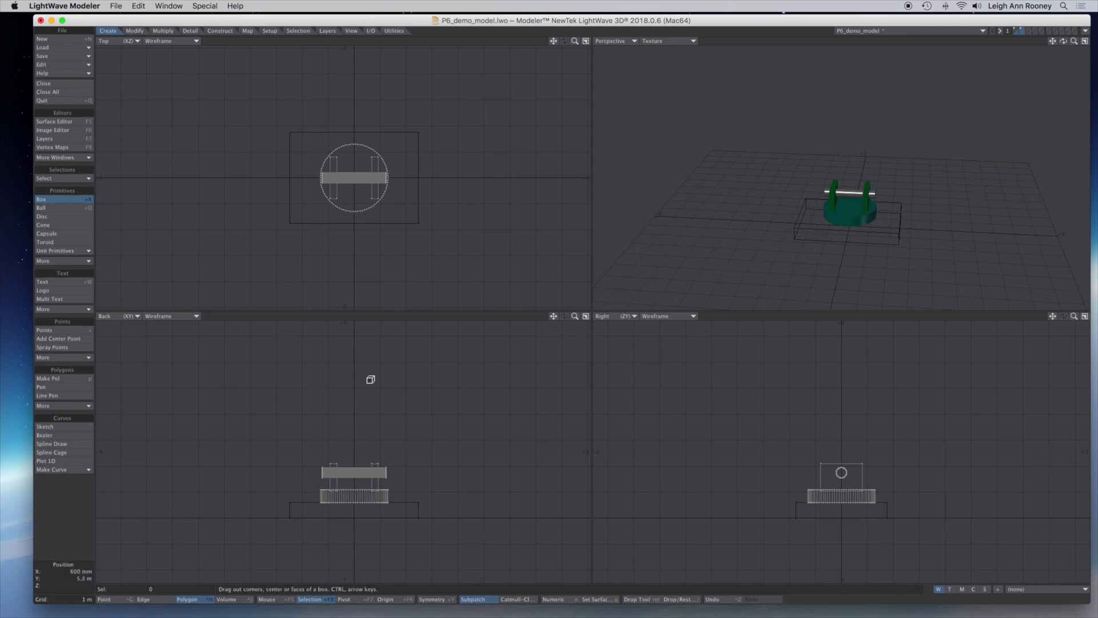
left_click_drag(342, 358, 365, 480)
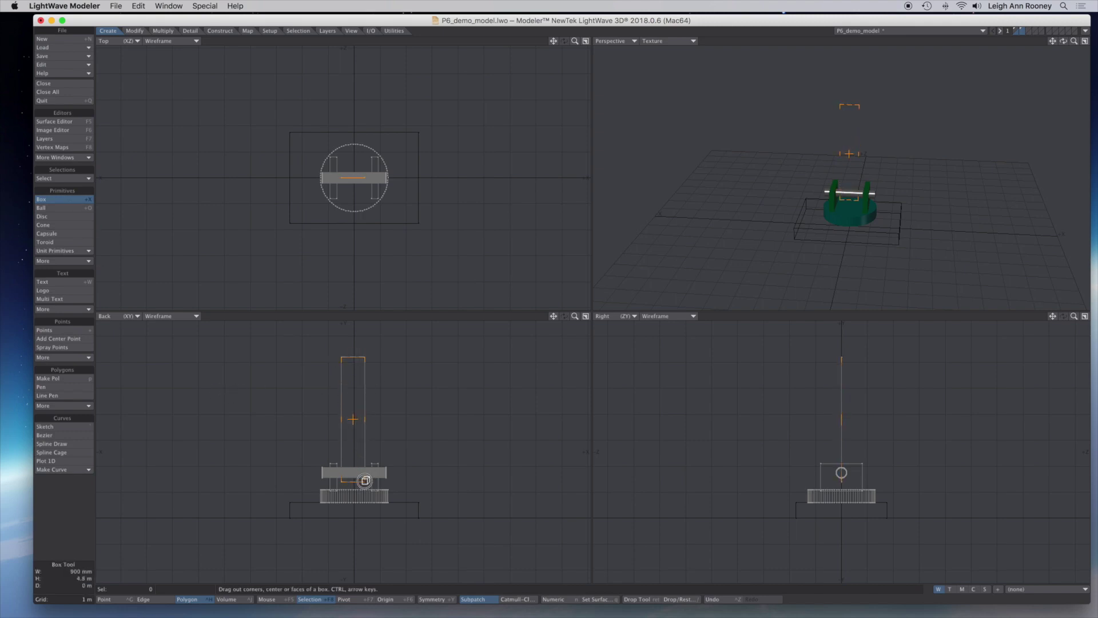
mouse_move(355, 178)
left_mouse_down()
mouse_move(356, 163)
mouse_move(354, 191)
mouse_move(355, 176)
left_mouse_up()
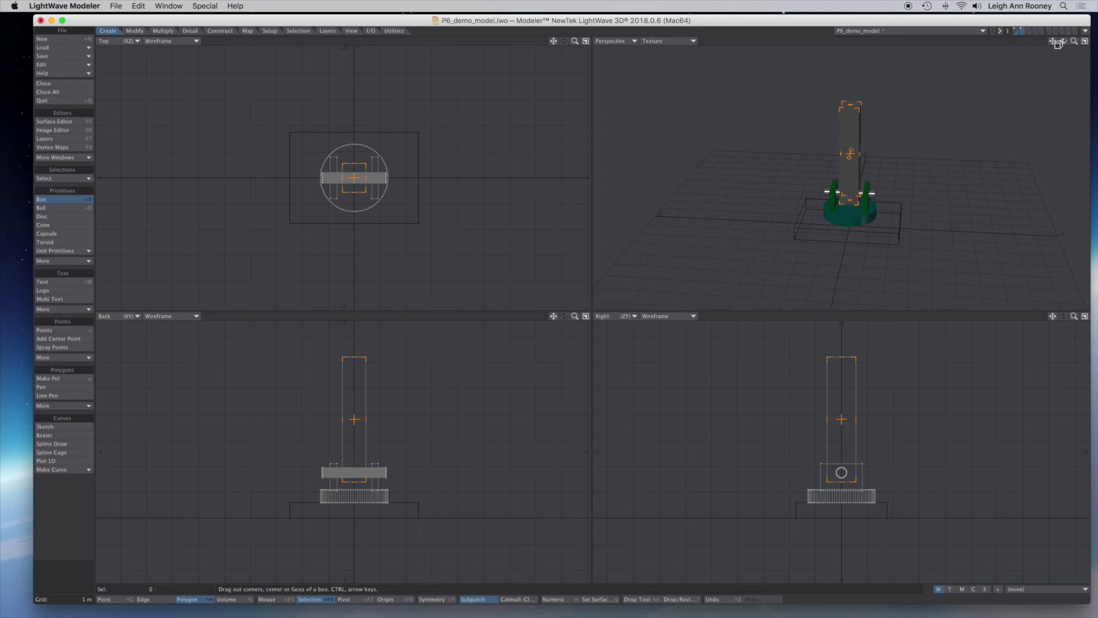
mouse_move(1067, 44)
left_mouse_down()
mouse_move(1085, 41)
mouse_move(1064, 43)
left_mouse_up()
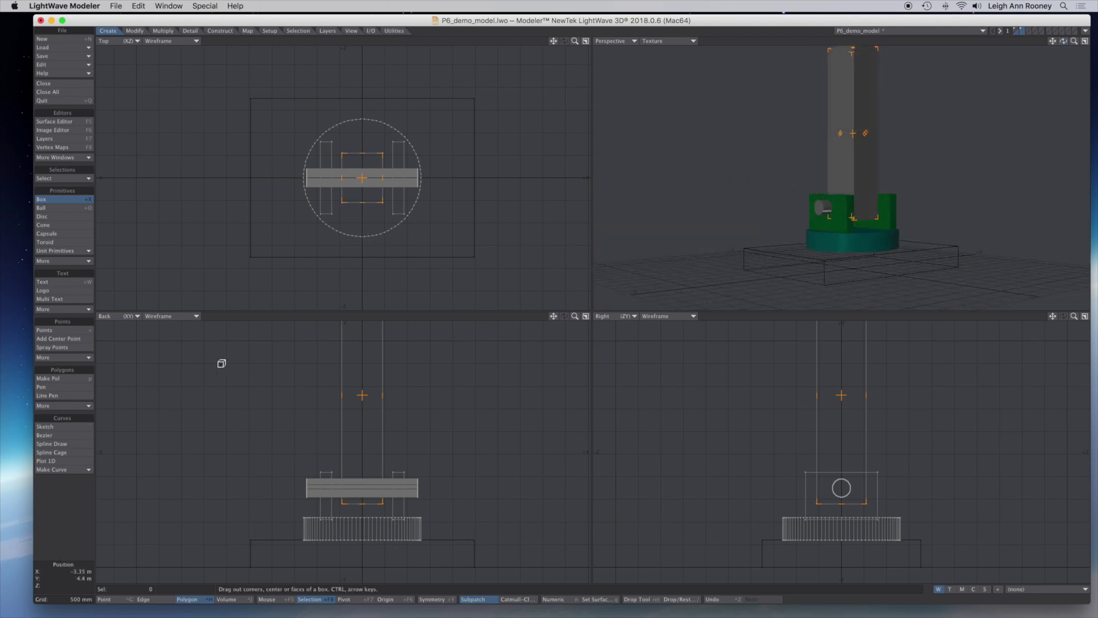
key("space")
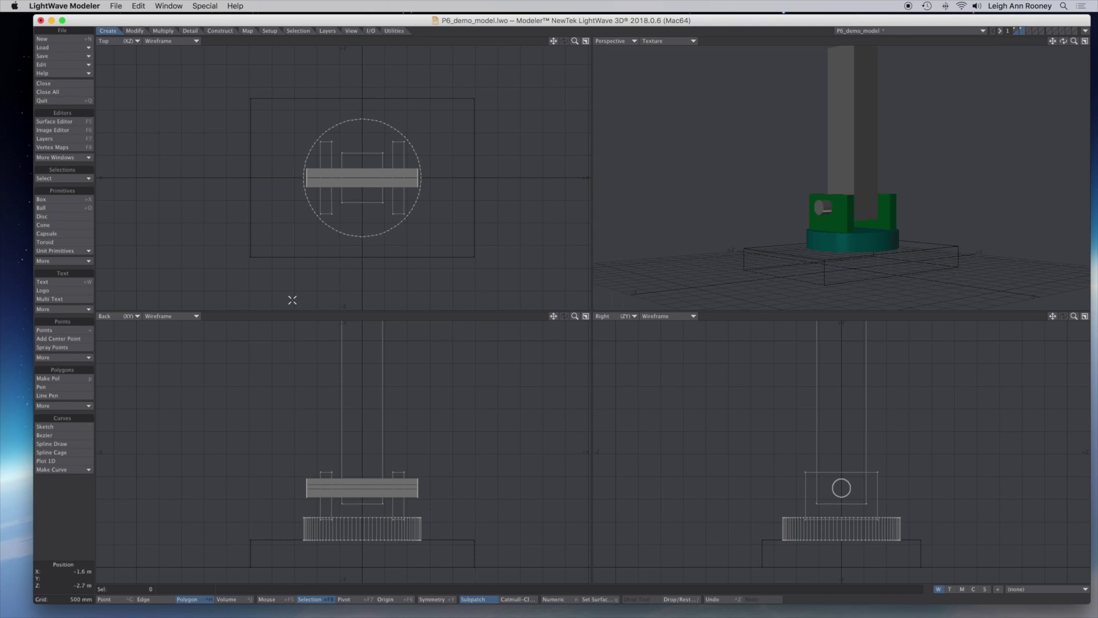
Assign all the big arm's polygons a new surface named big-arm with teal color 0, 127, 127
left_click(383, 398)
left_click(385, 399)
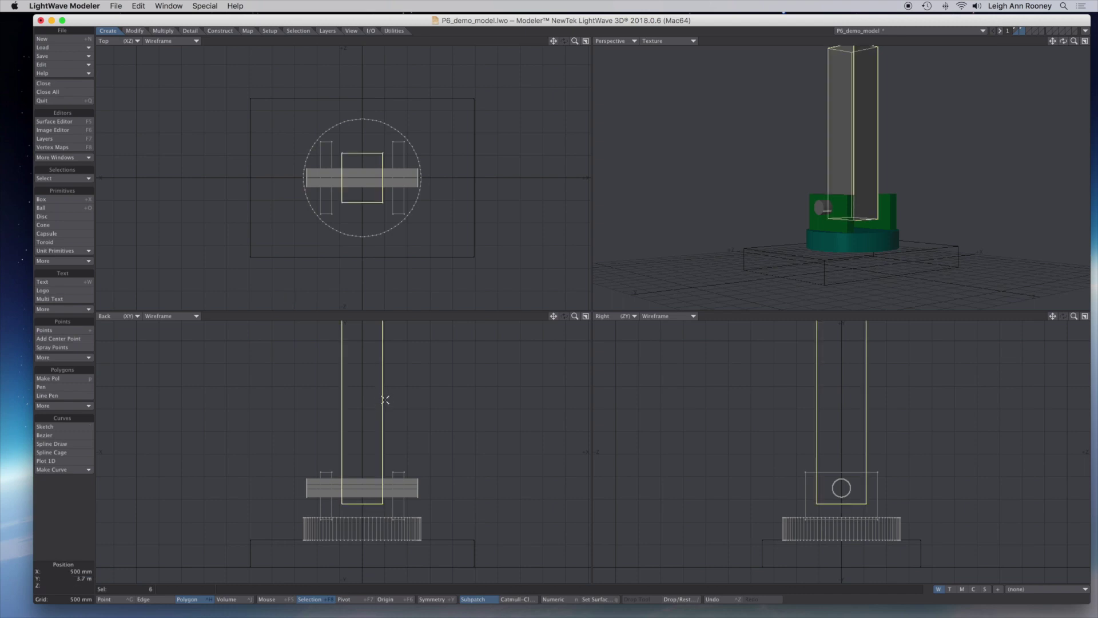
key("q")
type("big-arm")
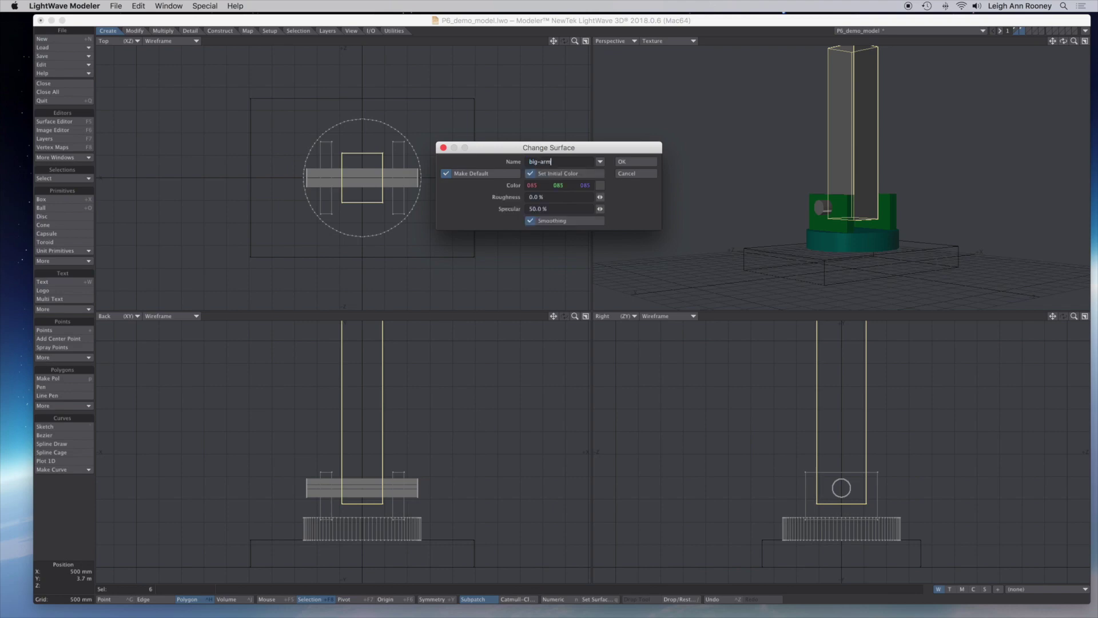
left_click(600, 187)
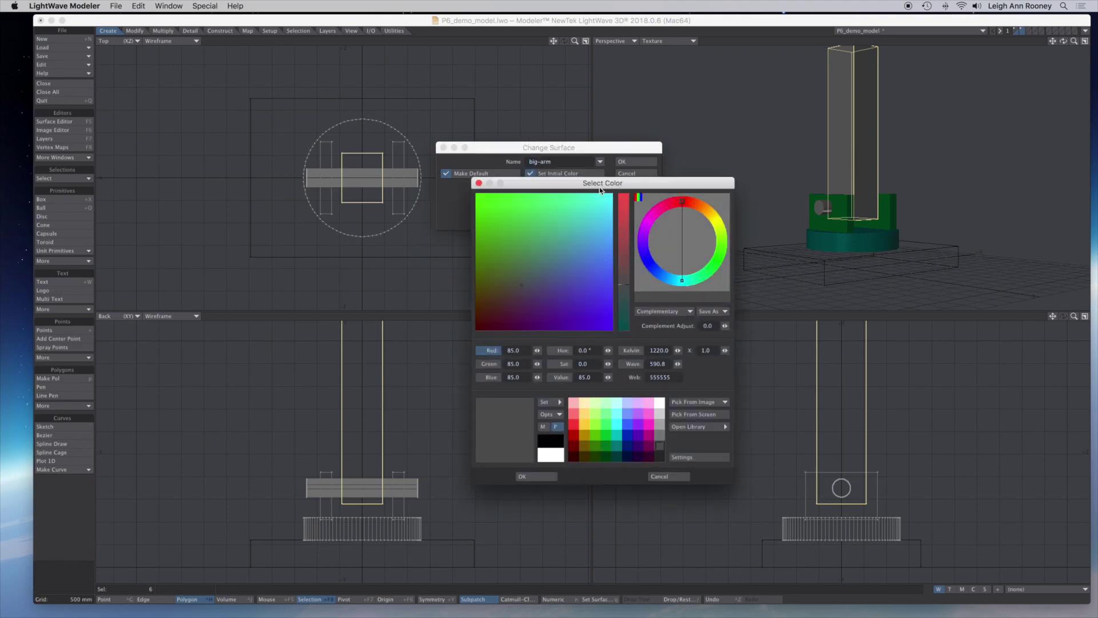
left_click(617, 444)
left_click(537, 476)
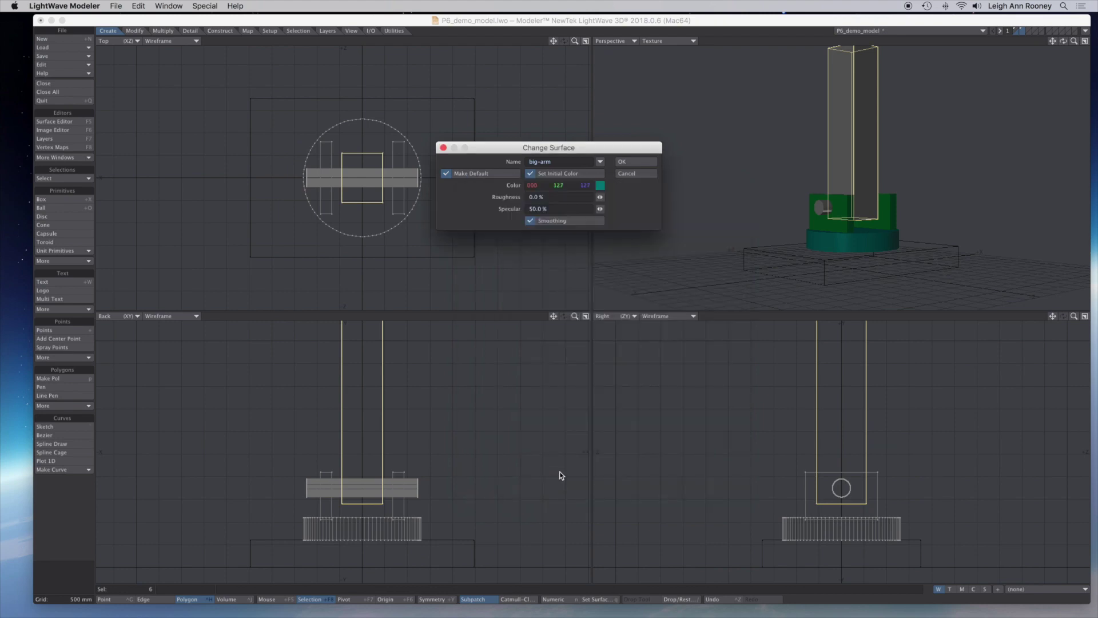
left_click(632, 161)
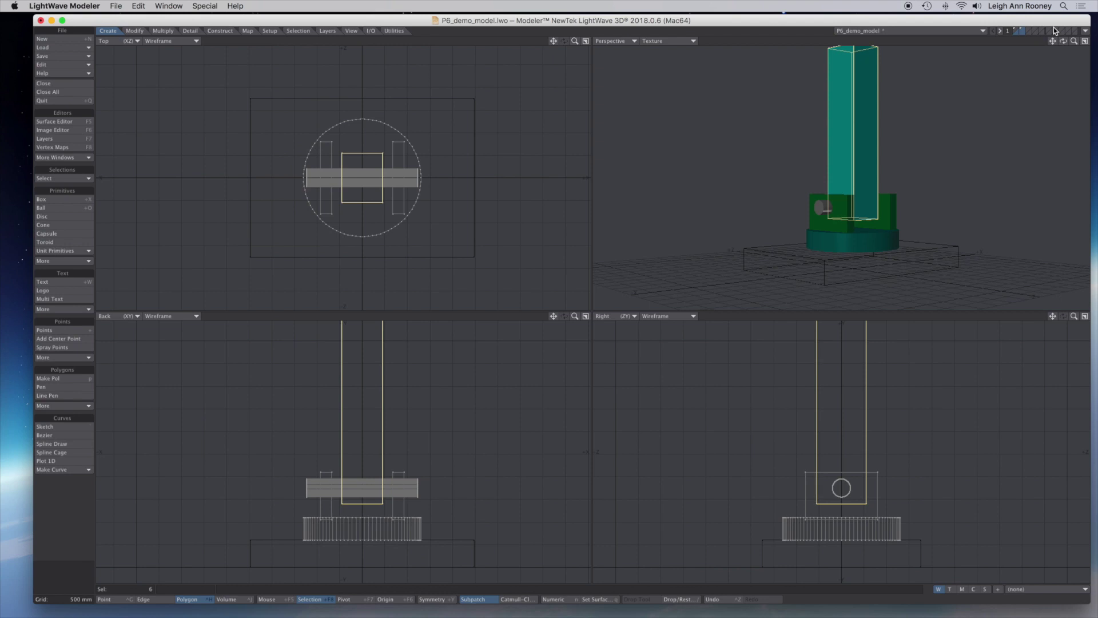
Try to rotate the big arm slightly in the Right view, and undo the rotation
left_click_drag(1064, 41, 990, 54)
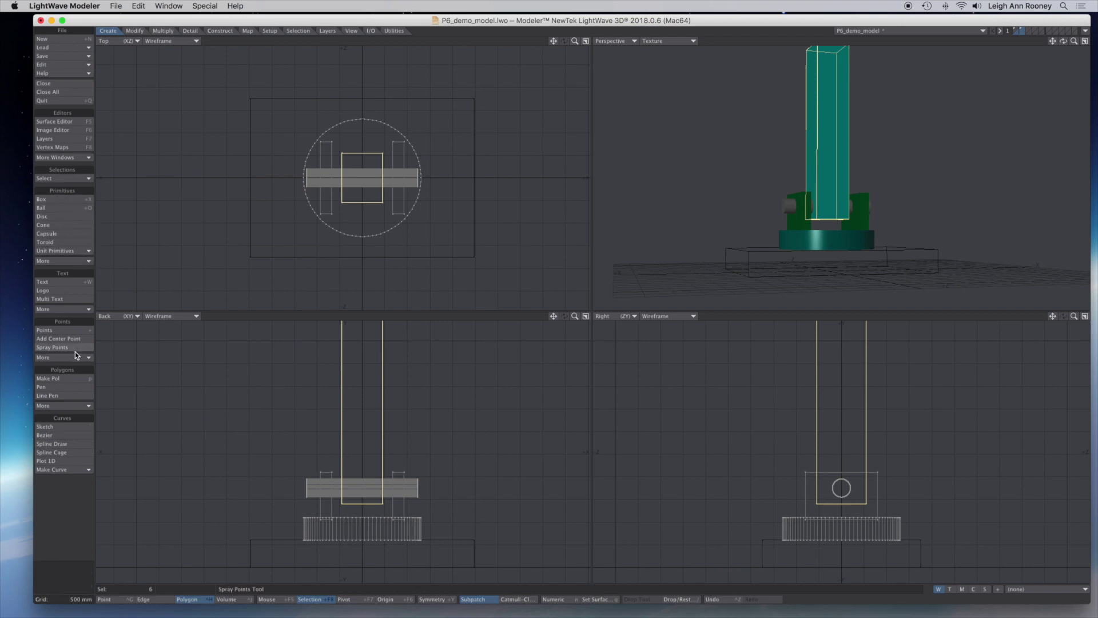
left_click(133, 31)
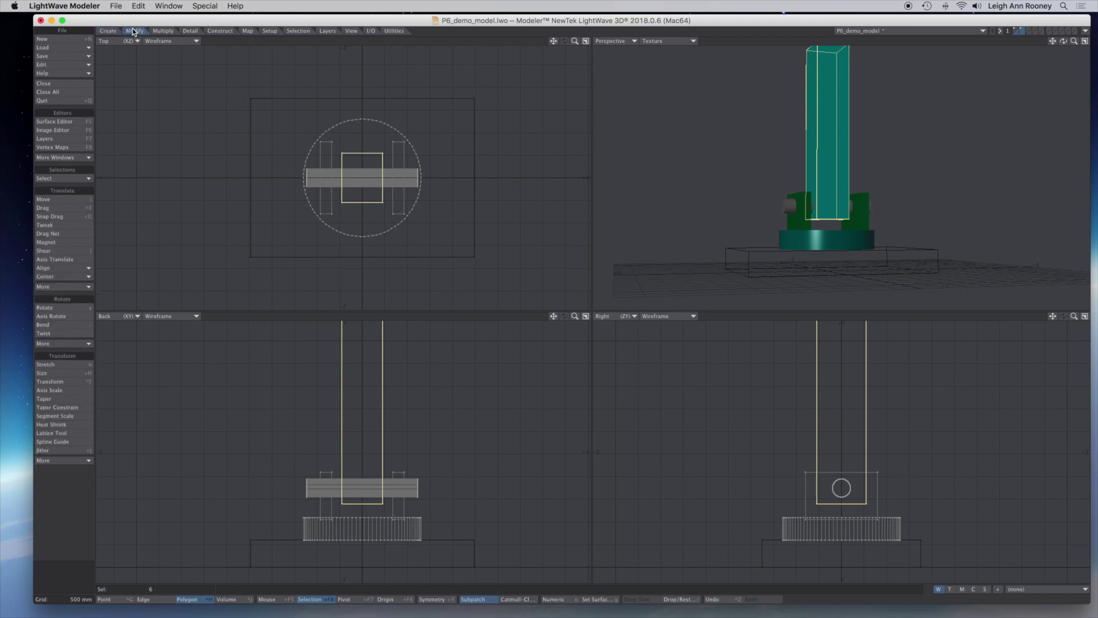
left_click(59, 309)
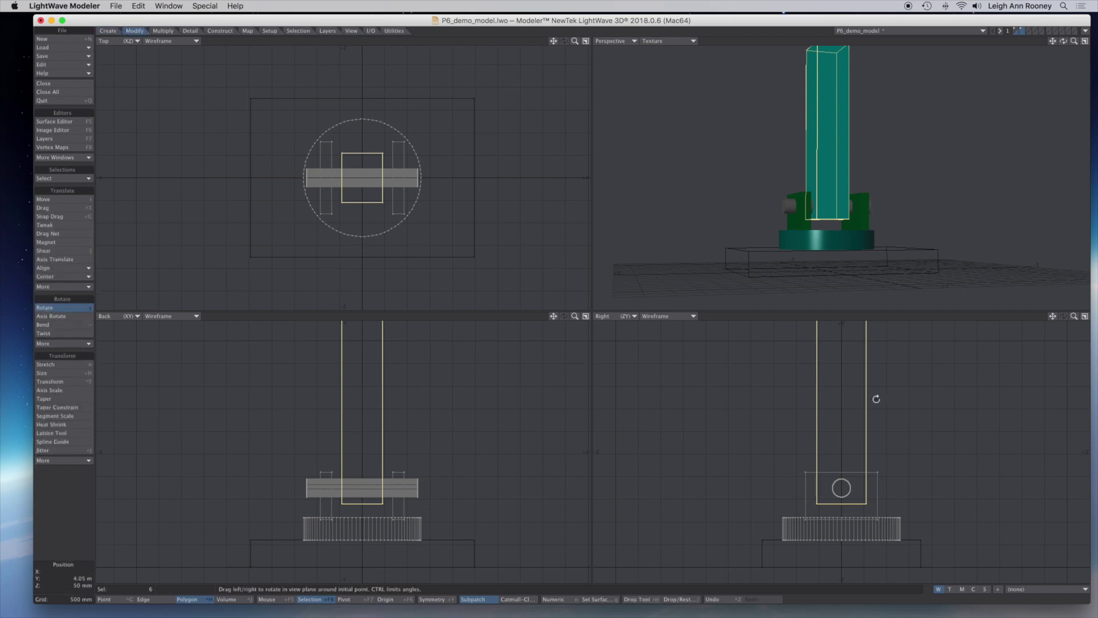
mouse_move(833, 363)
left_mouse_down()
mouse_move(892, 364)
mouse_move(778, 364)
mouse_move(938, 364)
mouse_move(787, 364)
mouse_move(839, 362)
left_mouse_up()
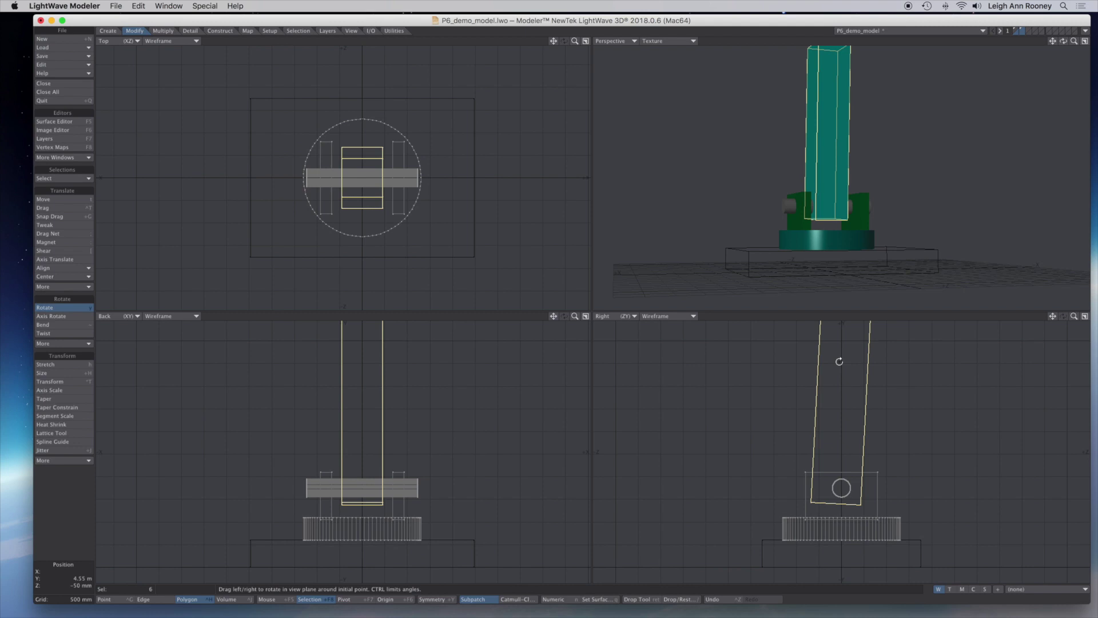
key("super+z")
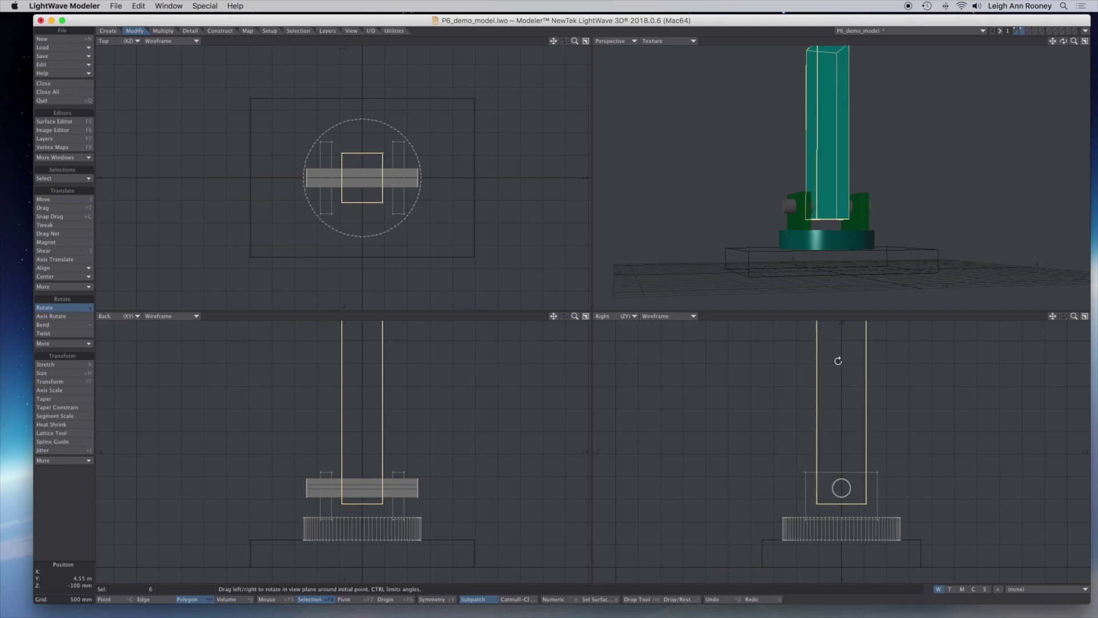
Draw a smaller upright box centred above the big arm, leaving a gap between them, and give it a square footprint
left_click_drag(553, 317, 530, 370)
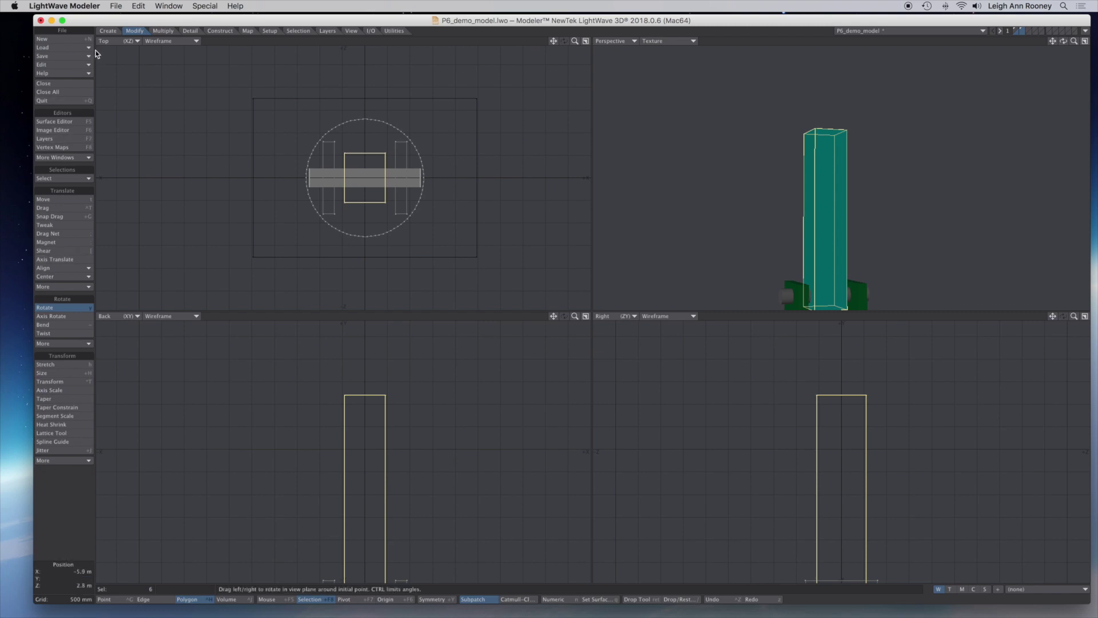
left_click(107, 30)
left_click(46, 199)
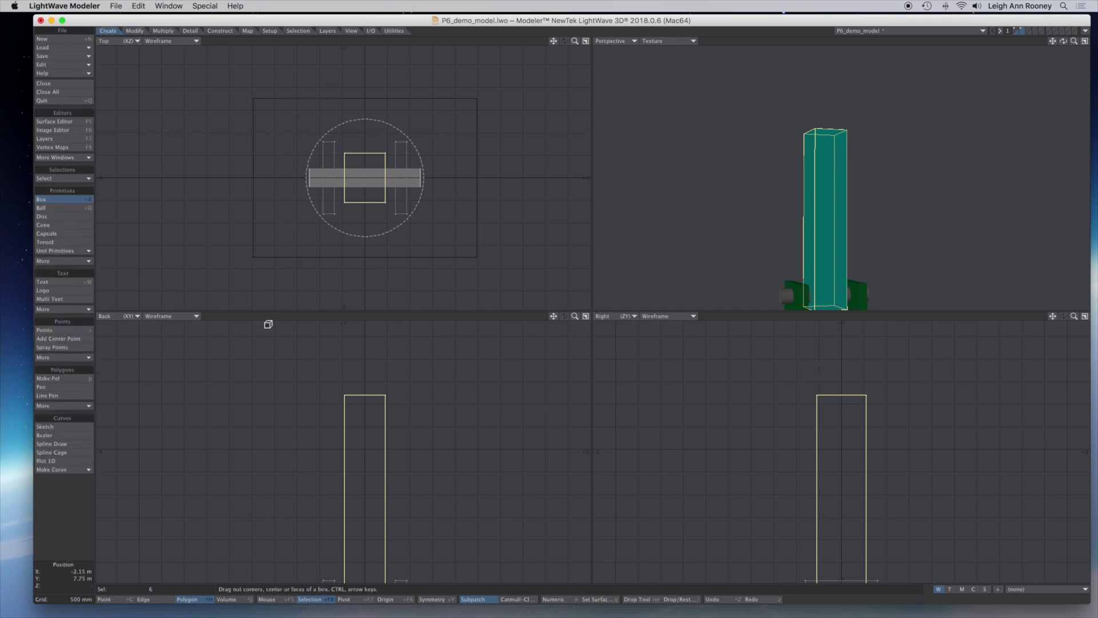
left_click_drag(553, 316, 554, 343)
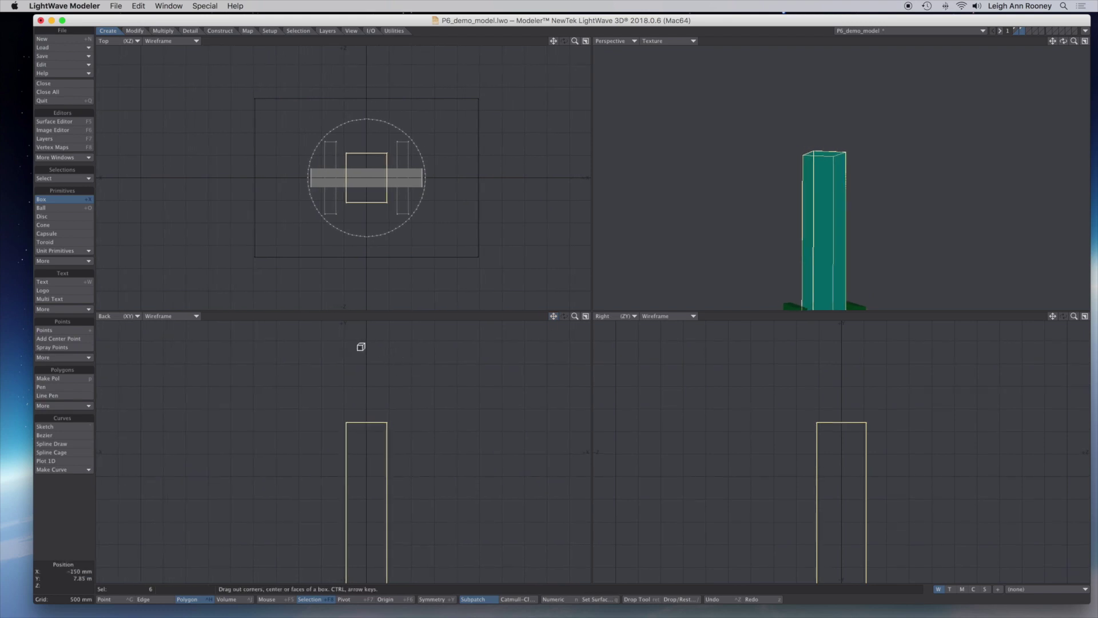
left_click_drag(360, 346, 373, 397)
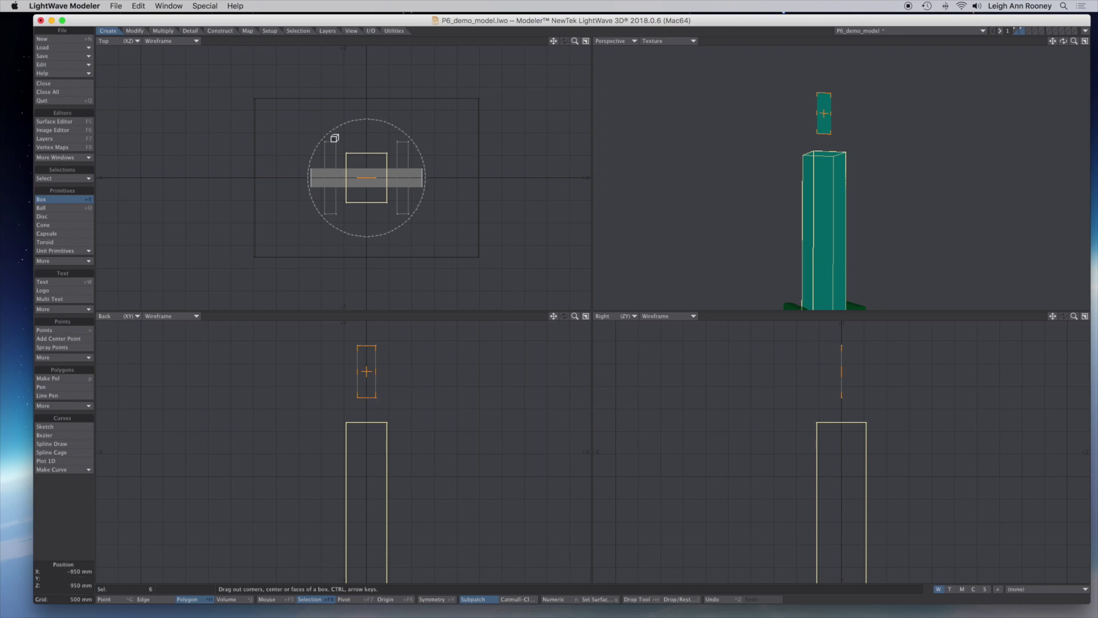
mouse_move(363, 177)
left_mouse_down()
mouse_move(366, 163)
mouse_move(366, 178)
left_mouse_up()
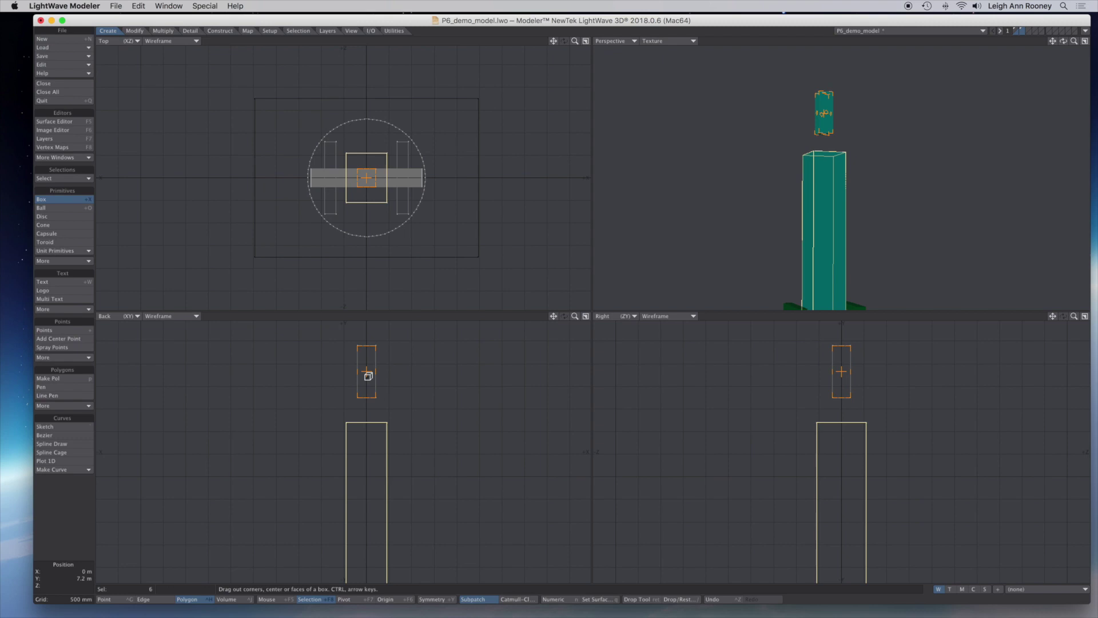
Raise the small box's upper face, widen the box evenly in width and depth, and create it
mouse_move(1064, 41)
left_mouse_down()
mouse_move(1080, 42)
mouse_move(1070, 41)
left_mouse_up()
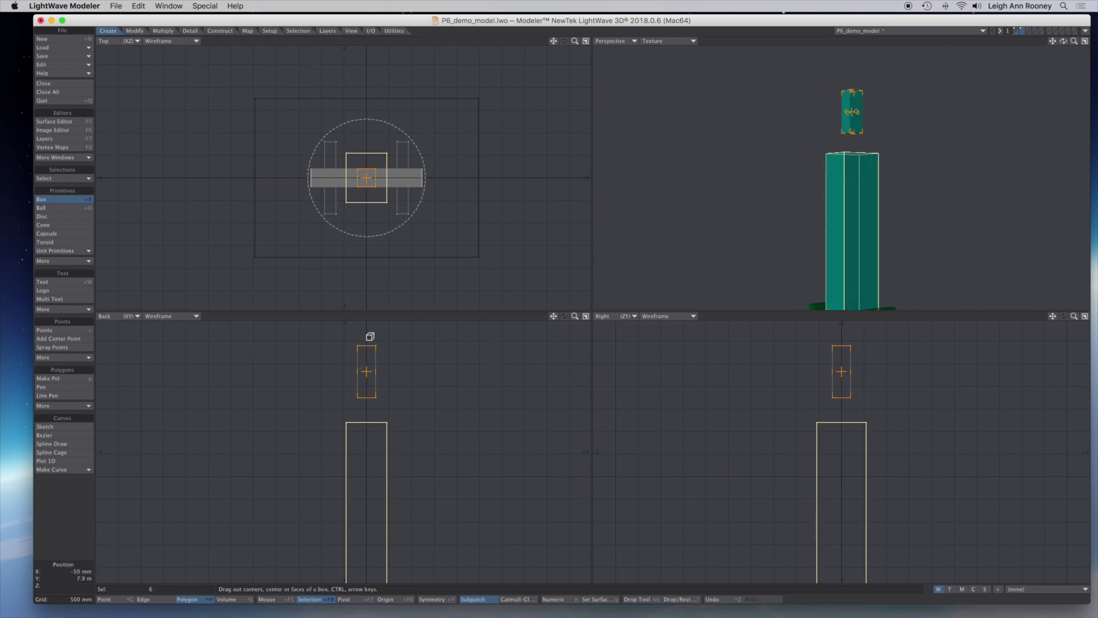
left_click_drag(365, 344, 366, 329)
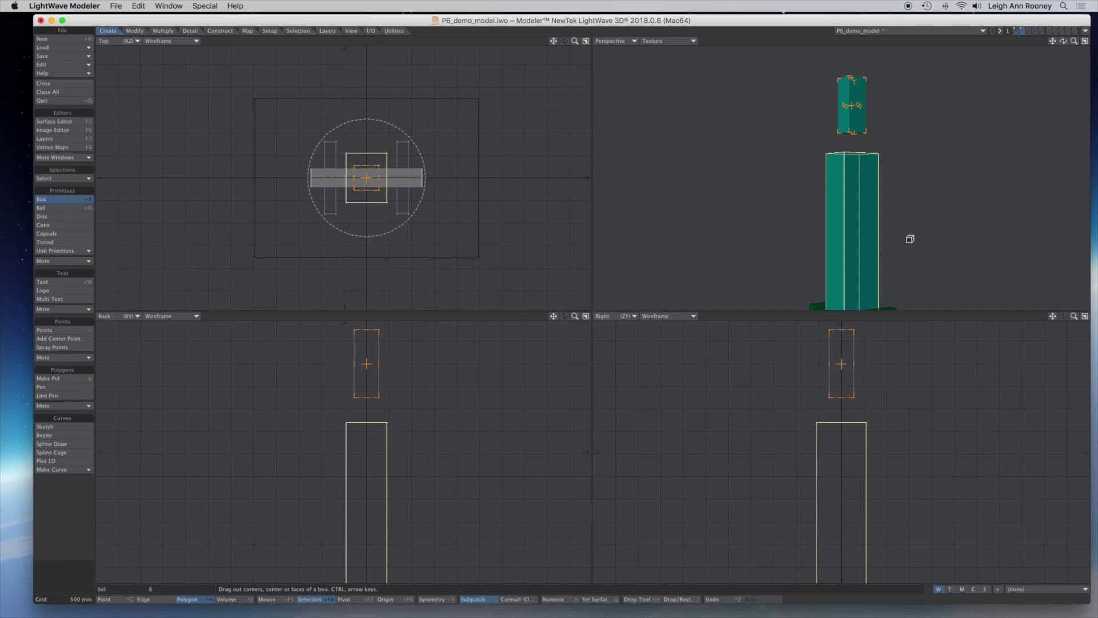
key("space")
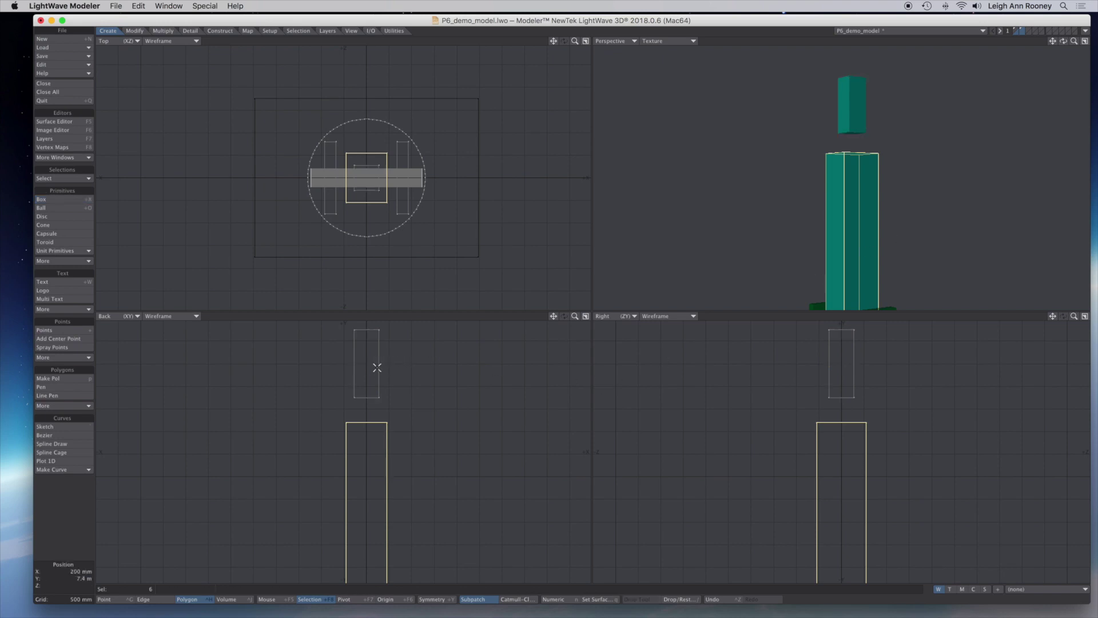
Deselect the big arm and assign all the small box's polygons a new surface named small-arm with turquoise color 0, 191, 191
key("slash")
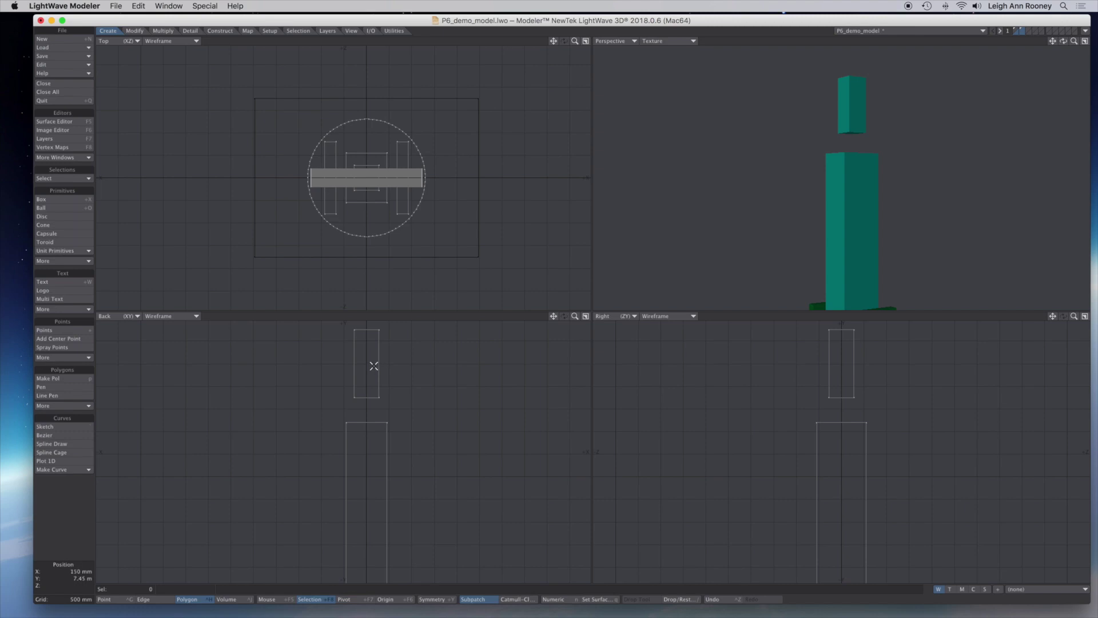
left_click_drag(375, 365, 383, 370)
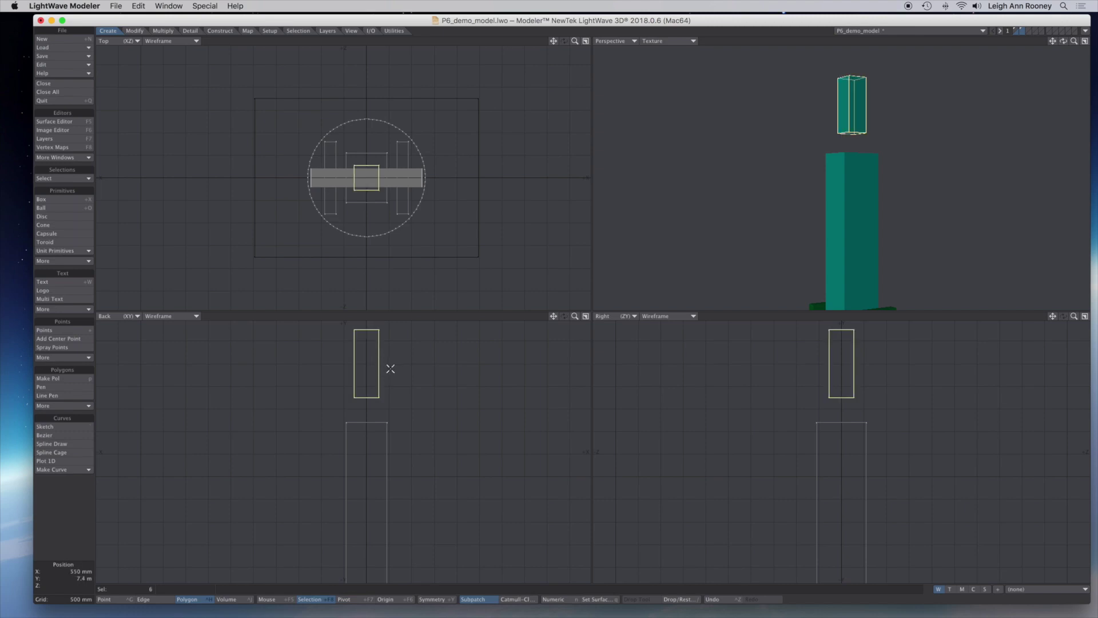
key("q")
type("small-arm")
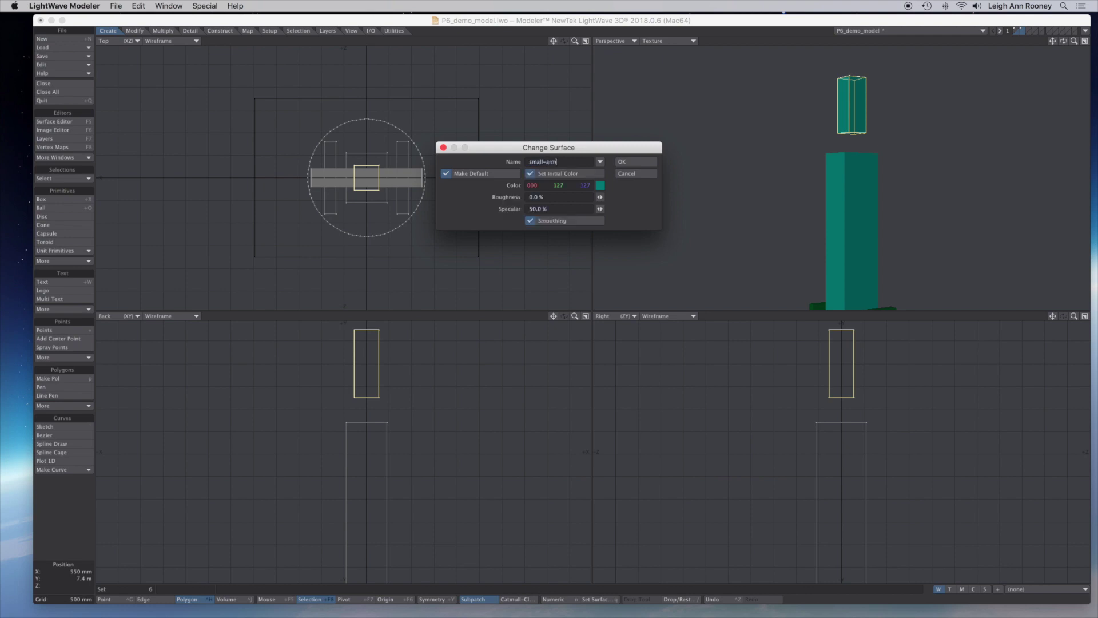
left_click(601, 185)
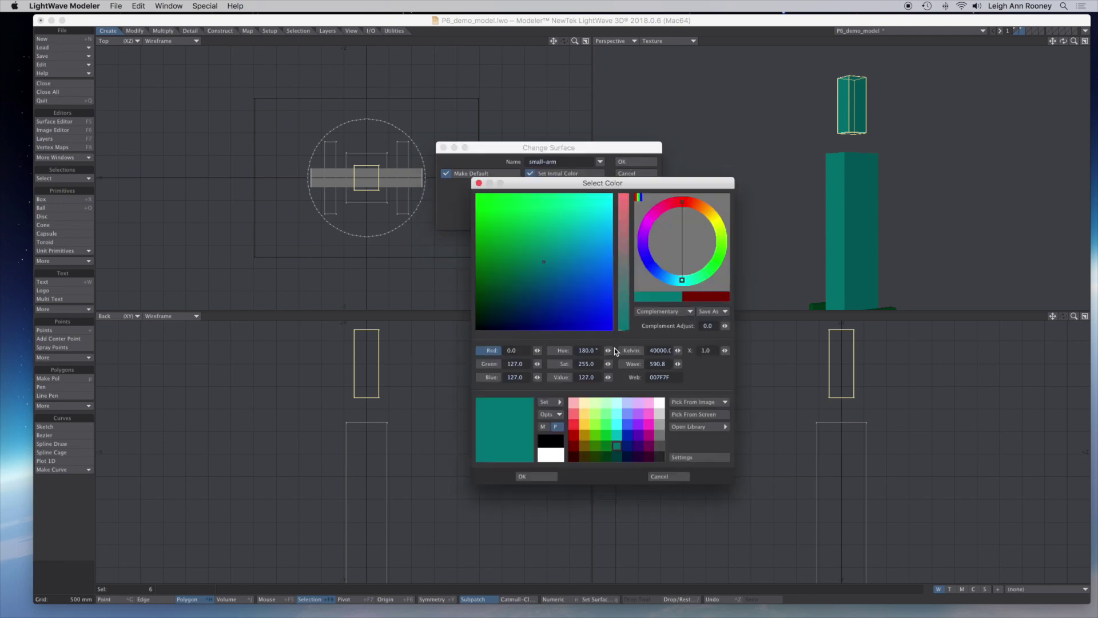
left_click(618, 437)
left_click(528, 476)
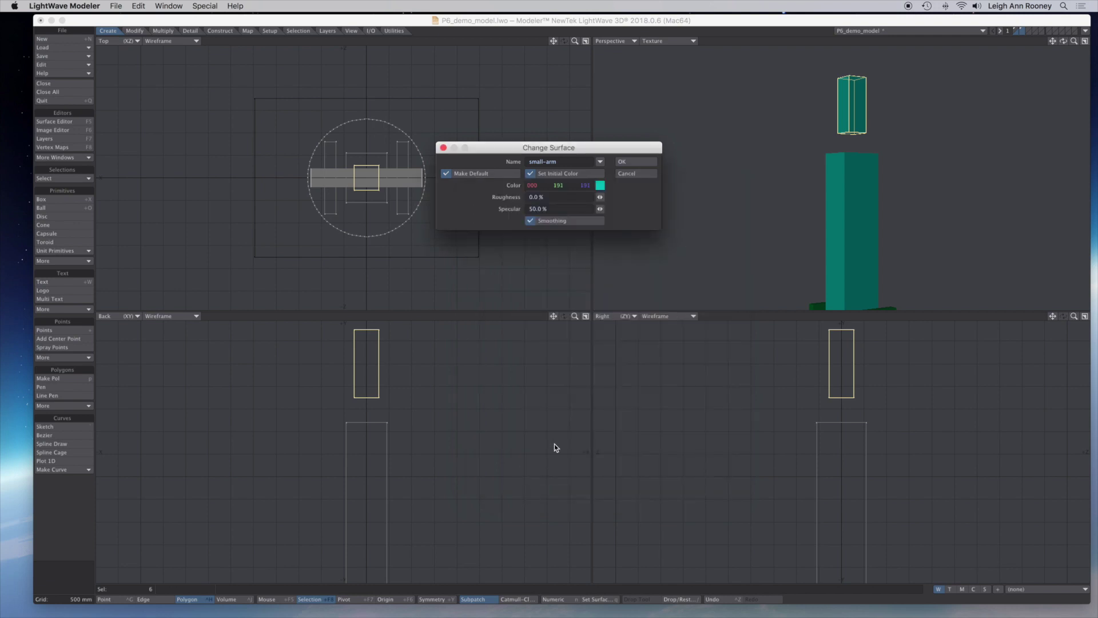
left_click(642, 161)
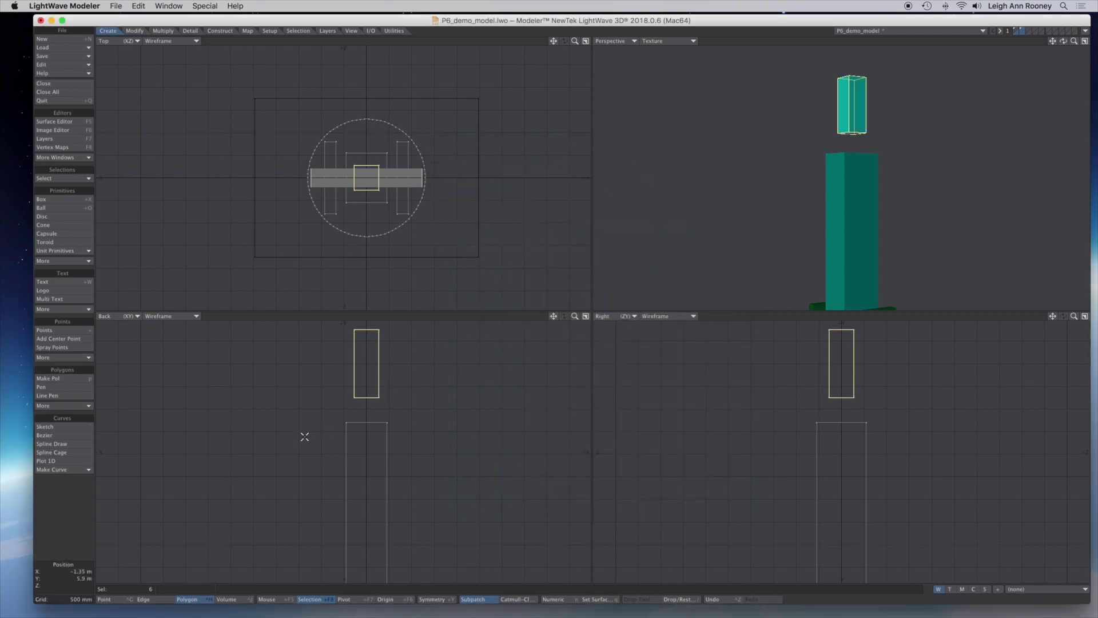
Draw an upright cylinder centred in the gap between the big and small arms, overlapping into both boxes
left_click(57, 220)
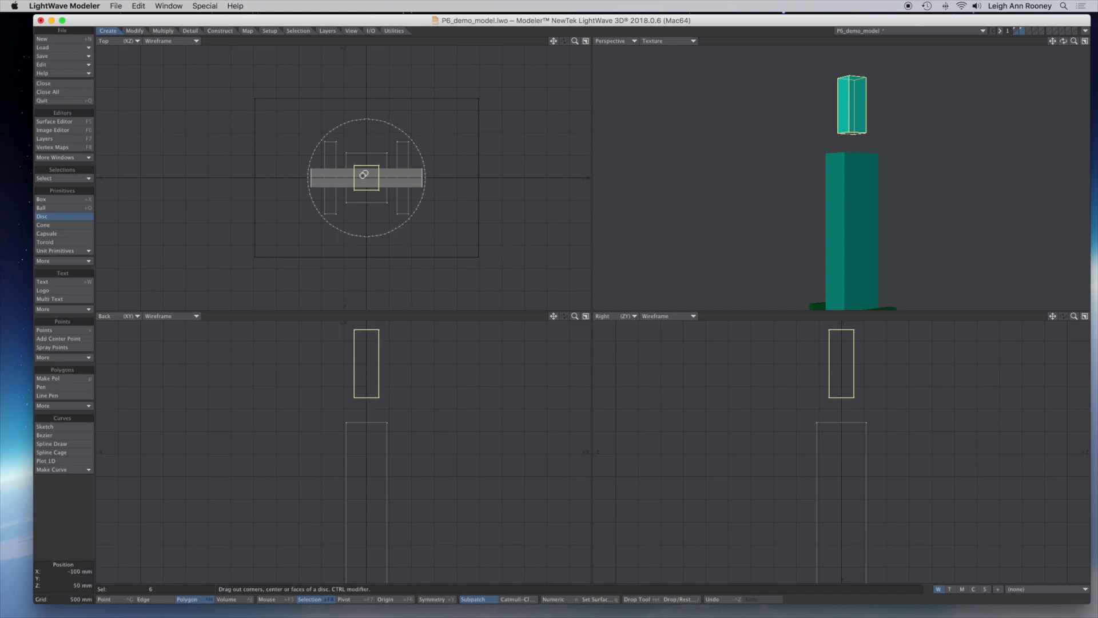
left_click_drag(364, 176, 367, 179)
left_click_drag(365, 452, 366, 412)
mouse_move(575, 316)
left_mouse_down()
mouse_move(595, 306)
mouse_move(553, 329)
mouse_move(544, 401)
mouse_move(555, 318)
left_mouse_up()
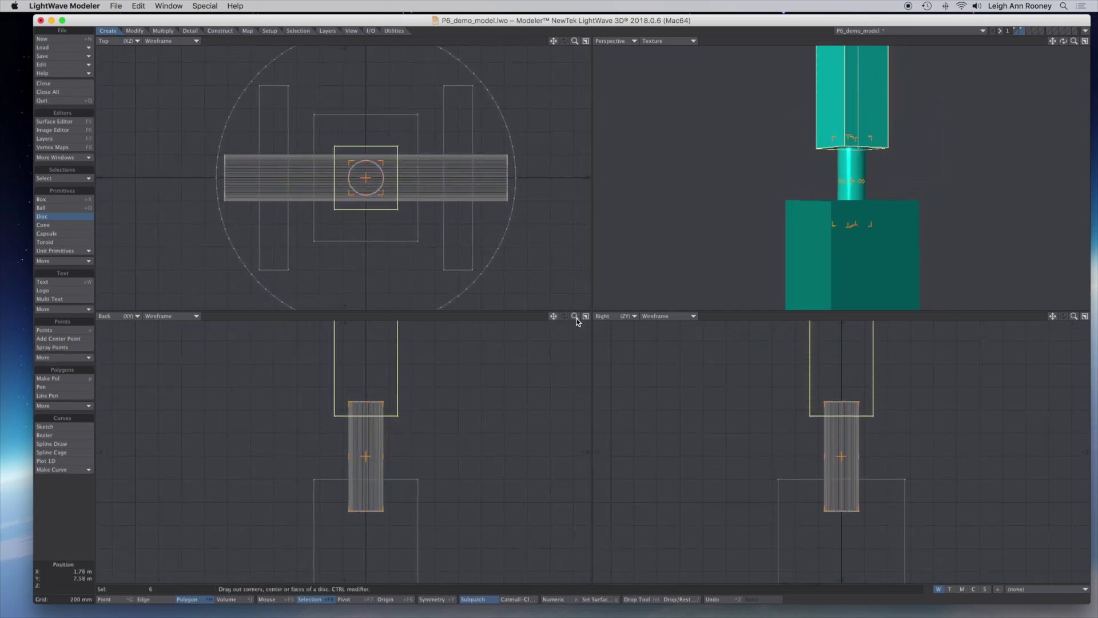
scroll(553, 327, "up", 2)
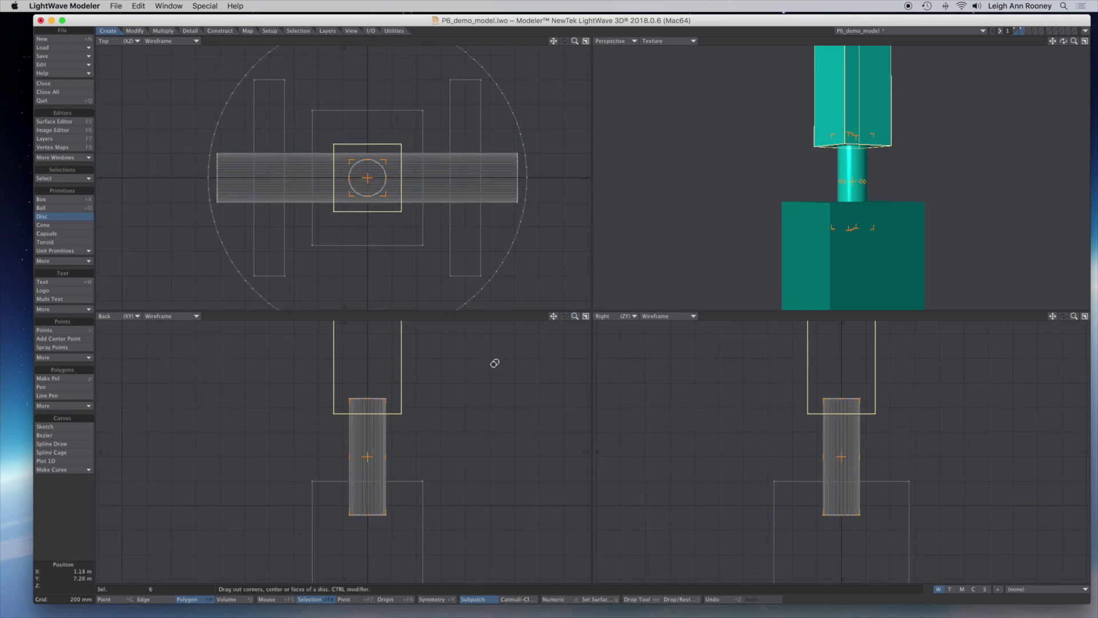
Narrow the cylinder to a 100 mm radius in width and depth, raise its lower end to 6.04 m, and create it
left_click_drag(387, 457, 379, 458)
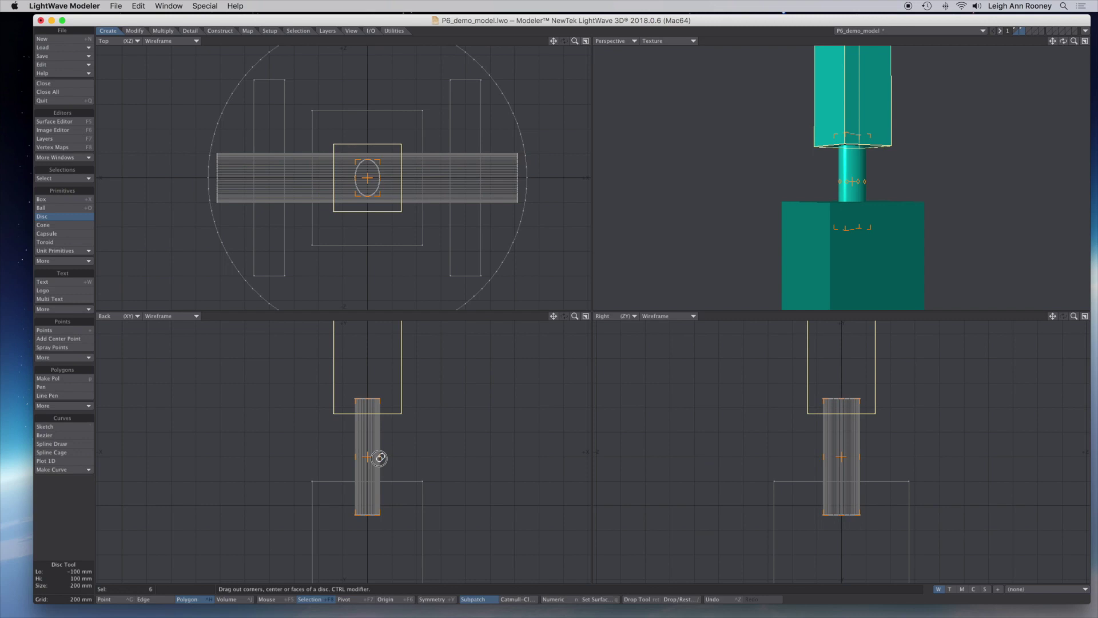
left_click_drag(369, 195, 369, 178)
left_click_drag(374, 518, 375, 501)
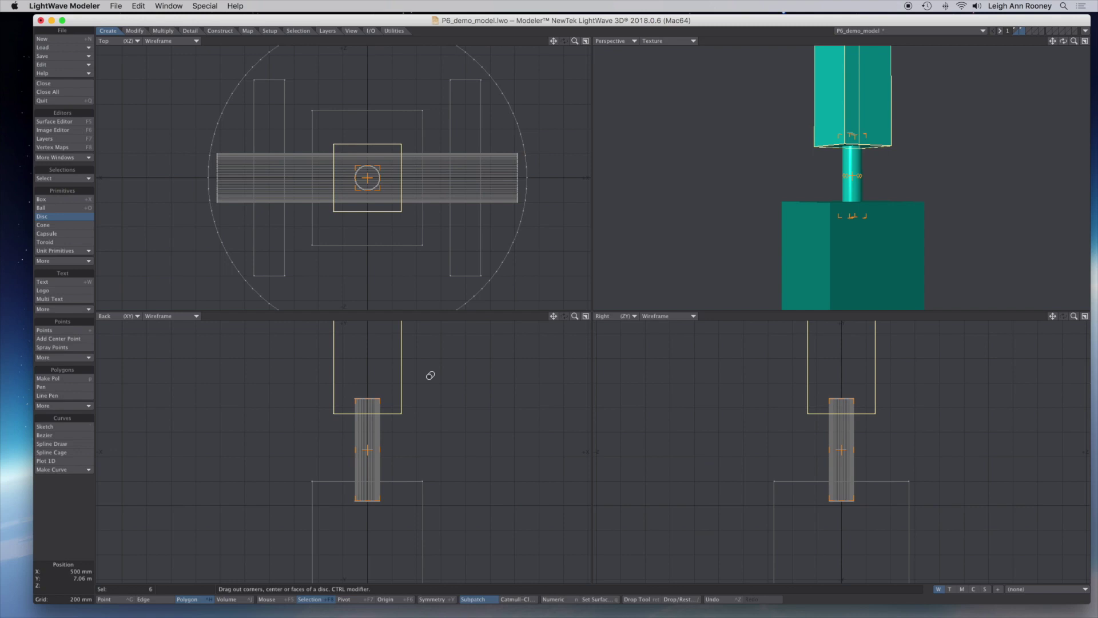
key("n")
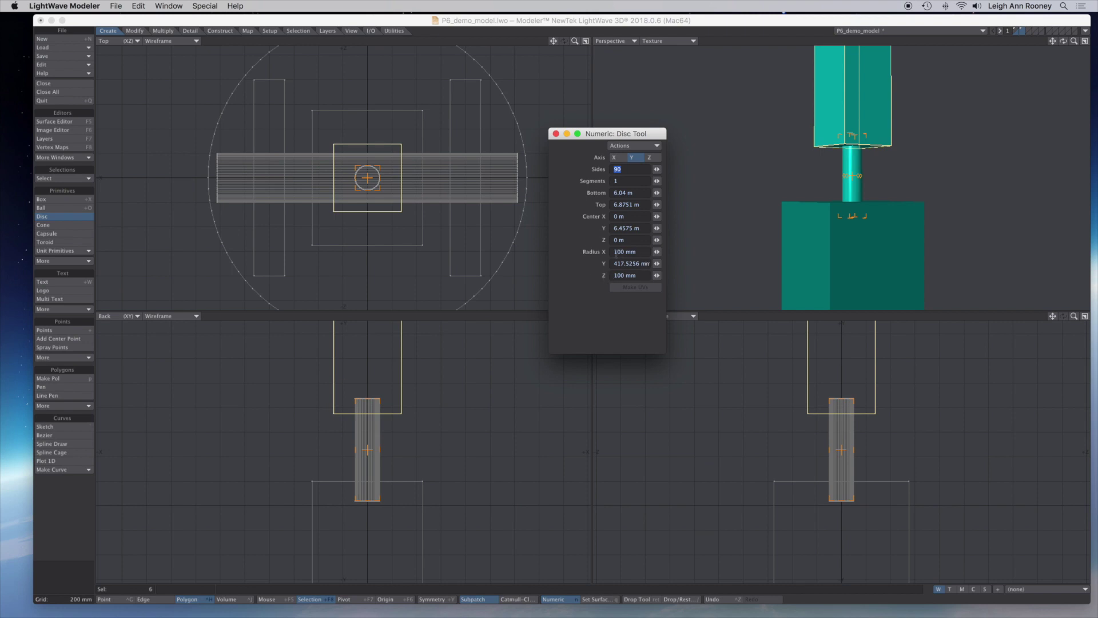
left_click(554, 134)
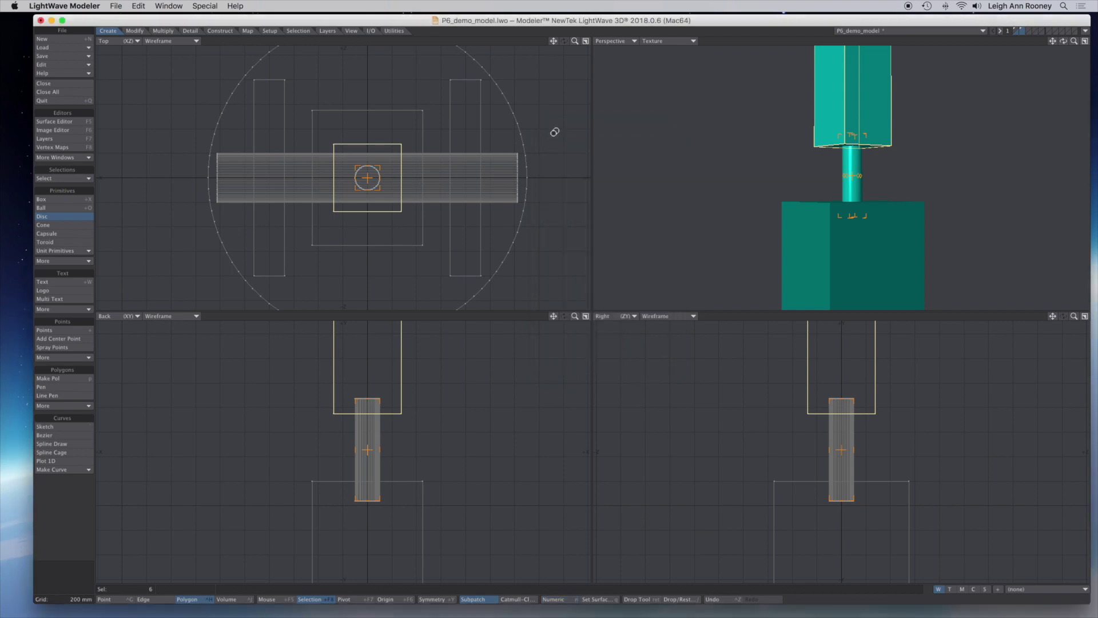
key("space")
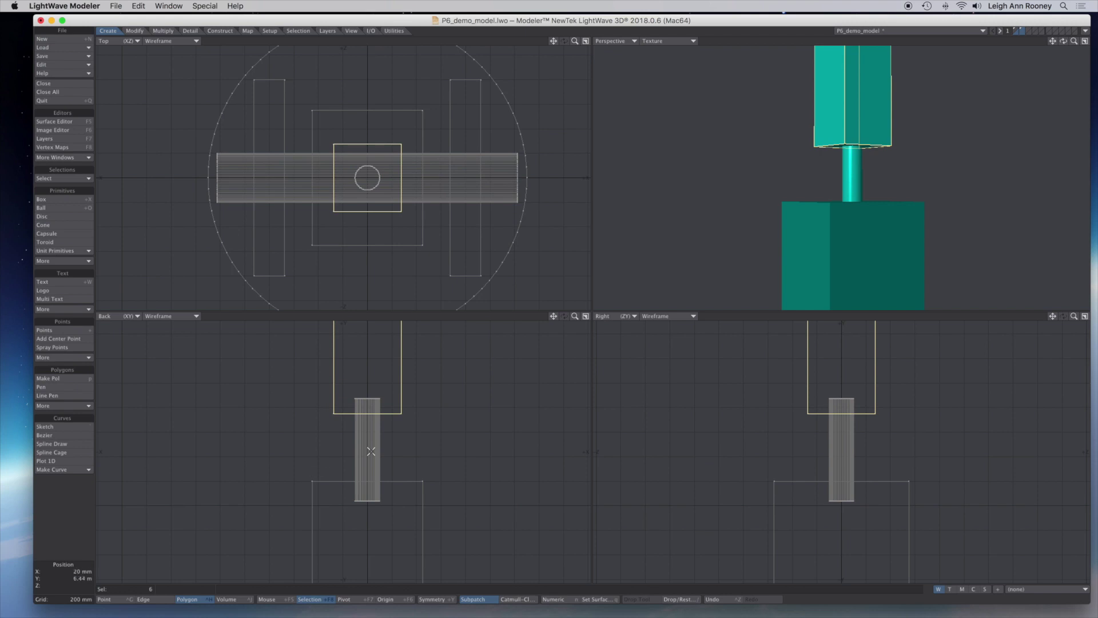
Assign all the connecting cylinder's polygons a new surface named small-arm-axle with dark grey color 85, 85, 85, and deselect it
key("slash")
left_click_drag(358, 444, 369, 445)
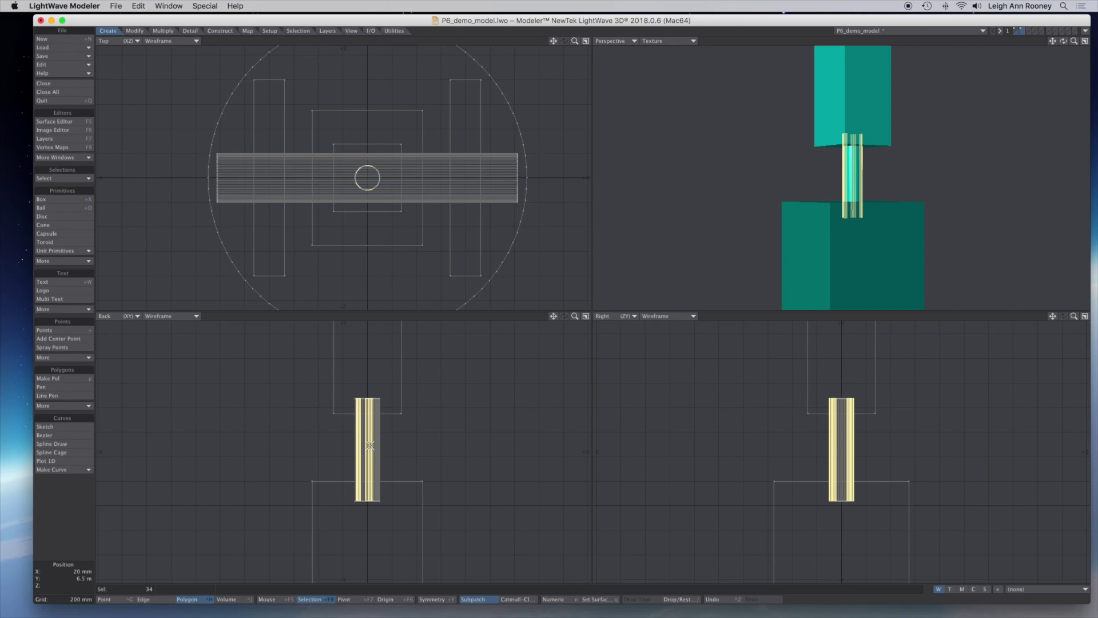
key("bracketright")
key("q")
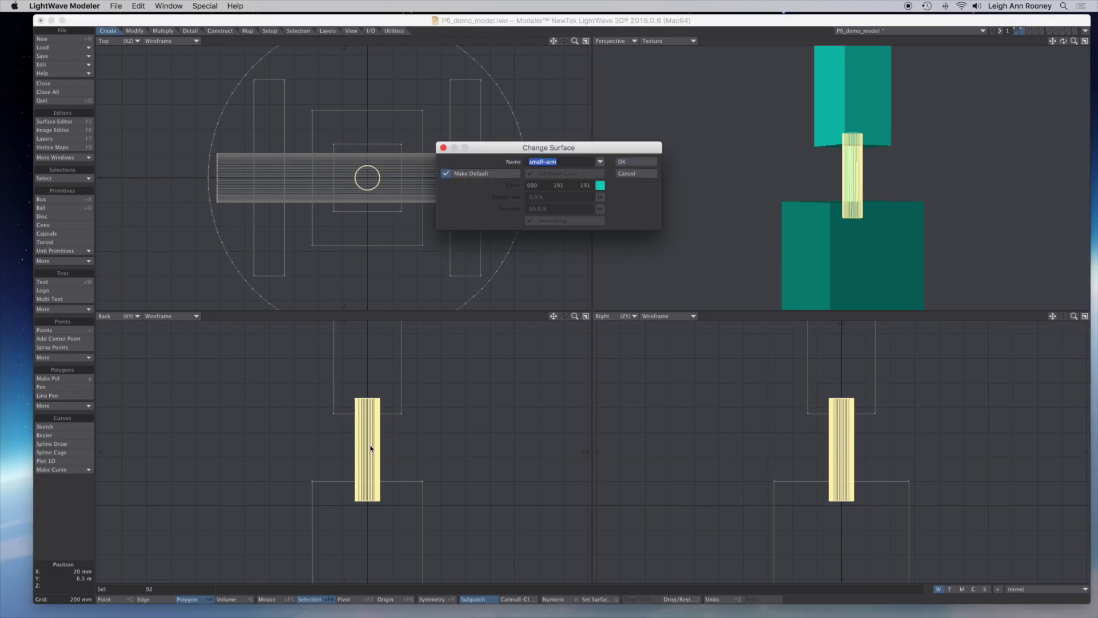
type("sm")
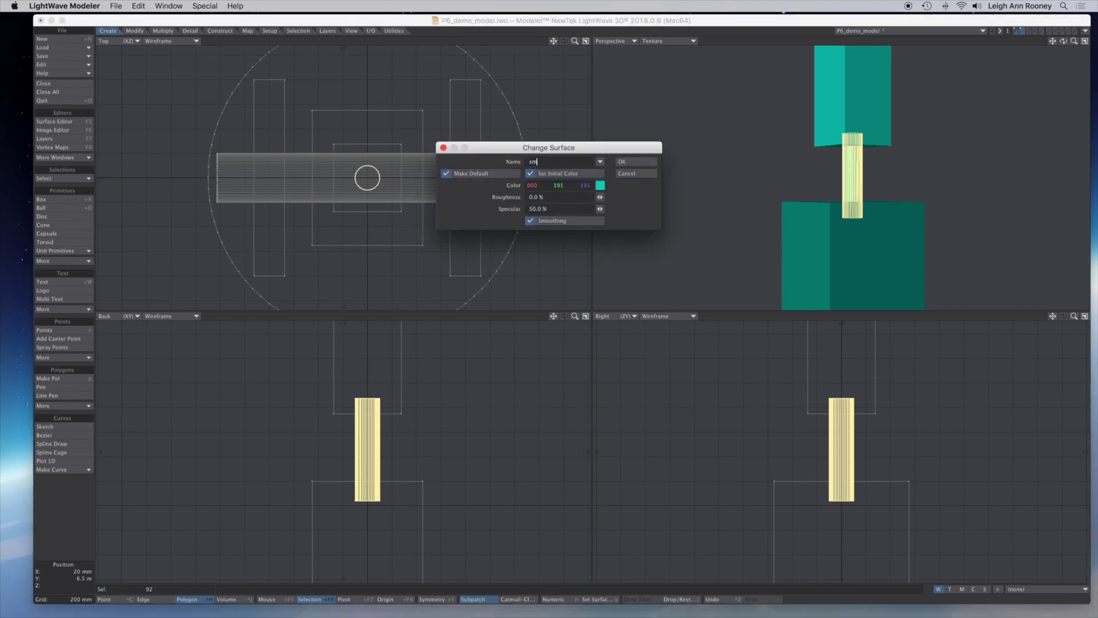
type("all-arm-a")
left_click(599, 186)
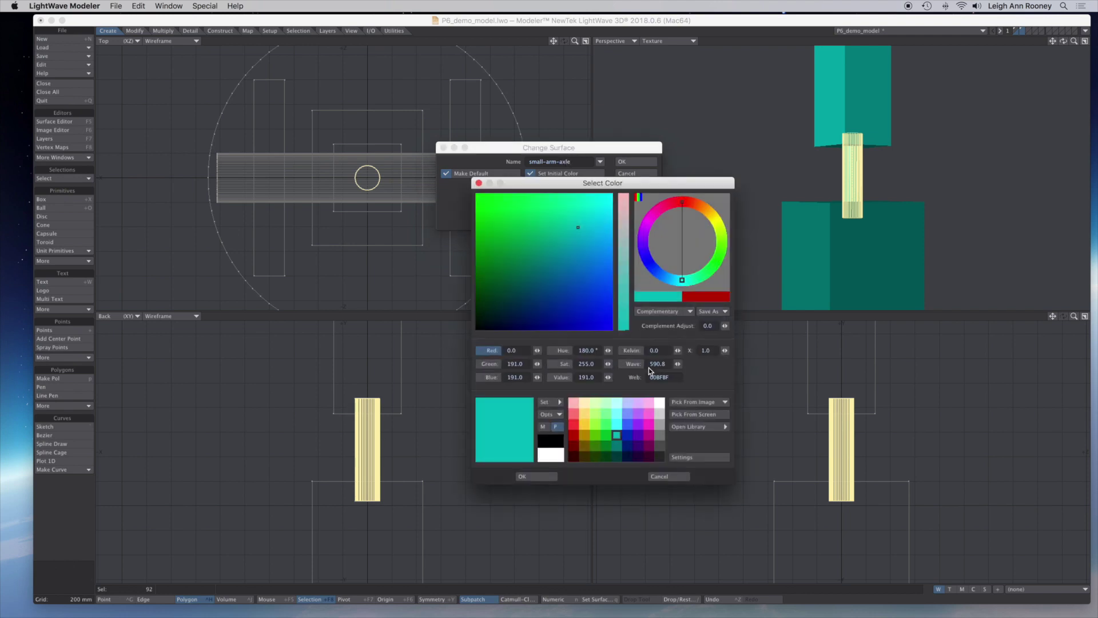
left_click(661, 448)
left_click(537, 477)
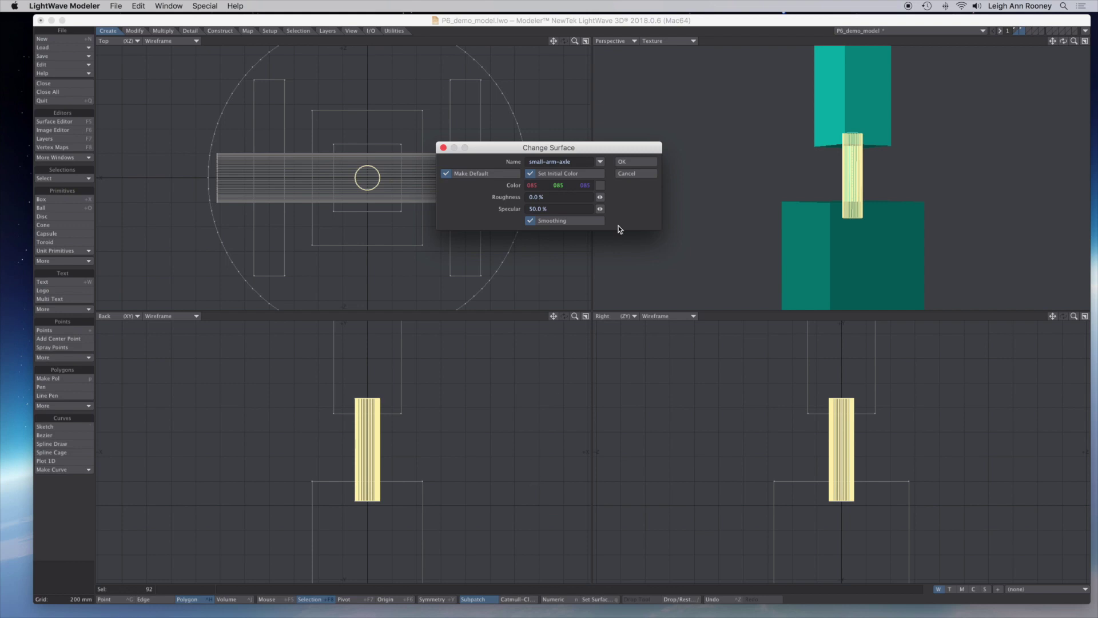
left_click(636, 162)
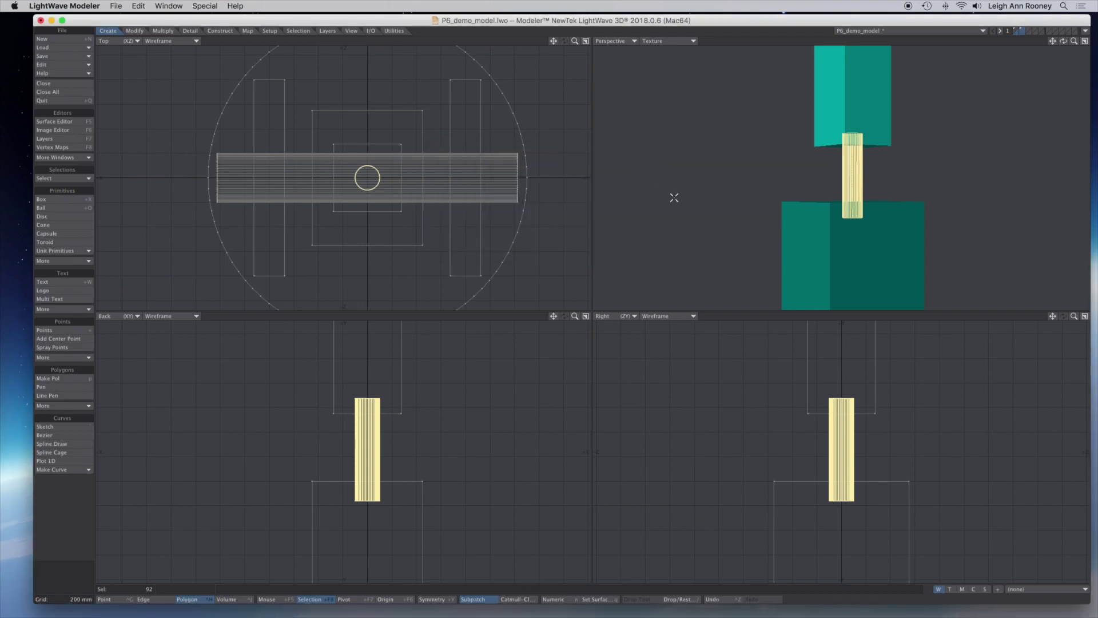
left_click(674, 197)
left_click_drag(1066, 44, 994, 93)
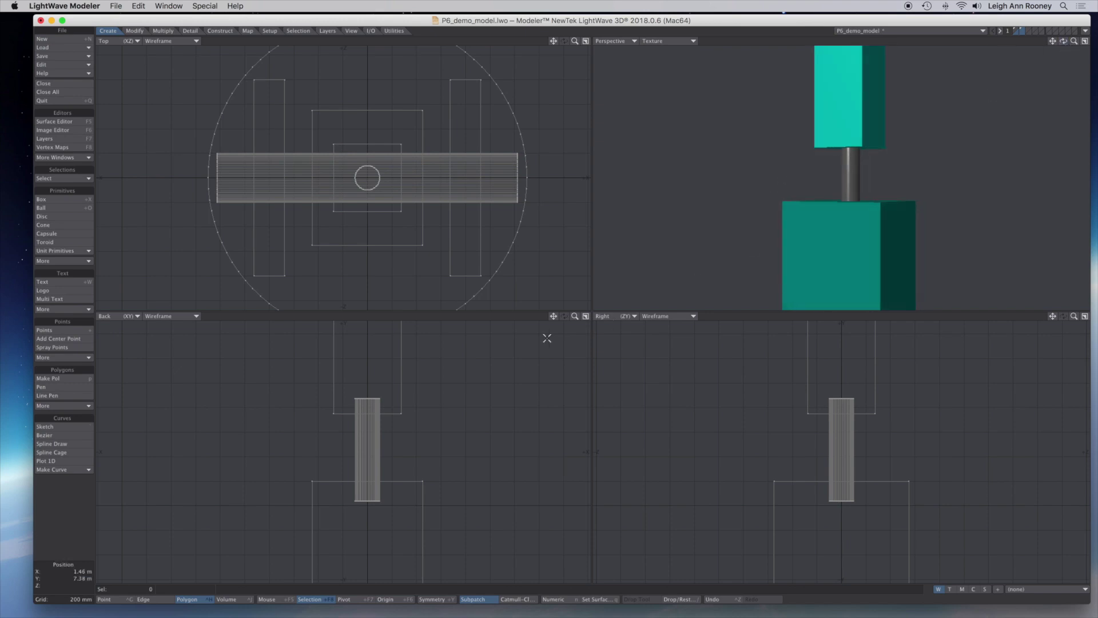
Draw a thin upright box on top of the small arm, off to one side, shift it slightly inward and create it
left_click_drag(553, 316, 517, 412)
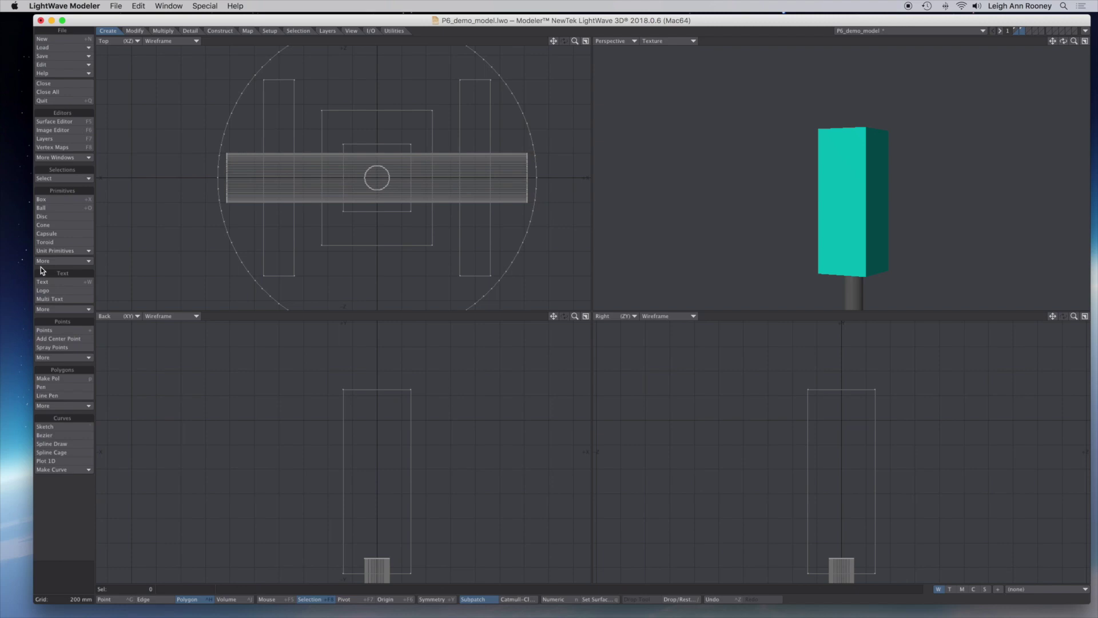
left_click(72, 208)
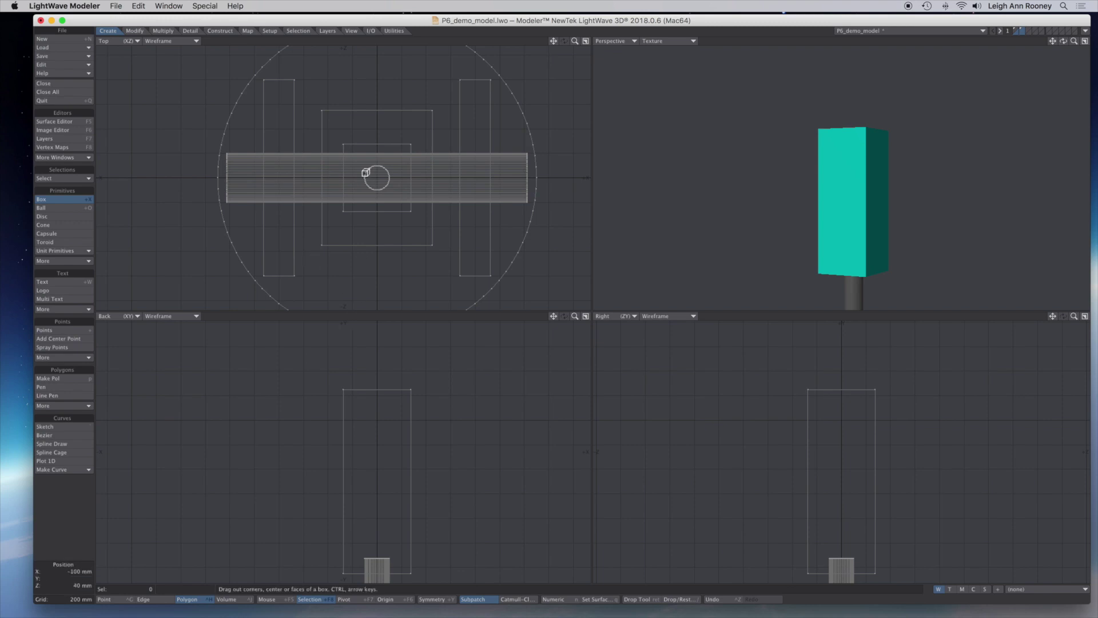
left_click_drag(350, 159, 360, 208)
left_click_drag(355, 452, 357, 370)
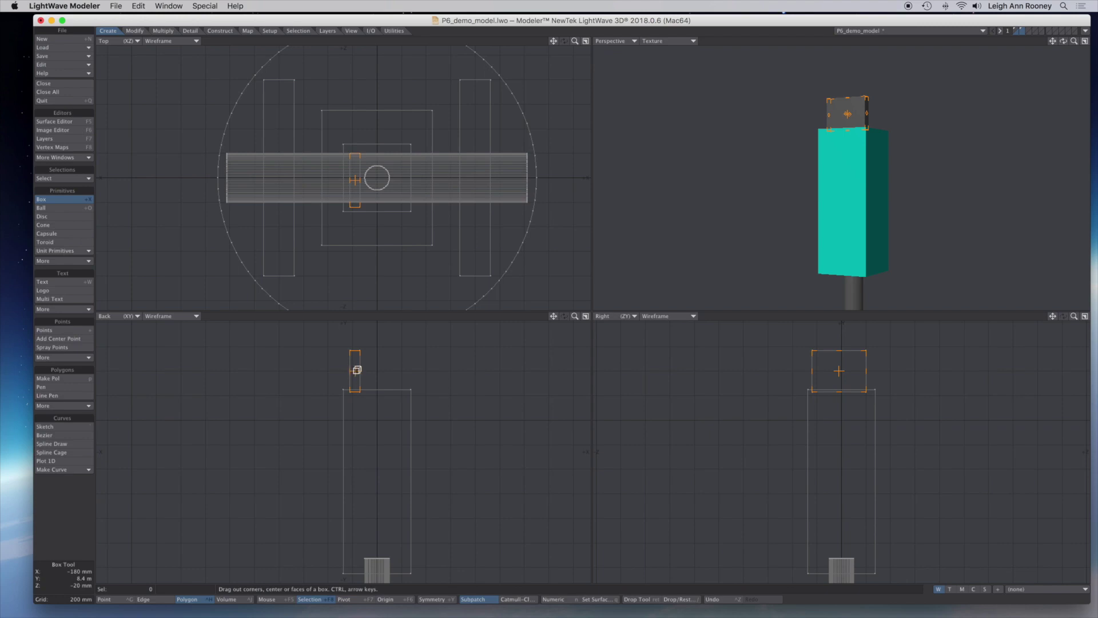
left_click_drag(1064, 41, 1090, 45)
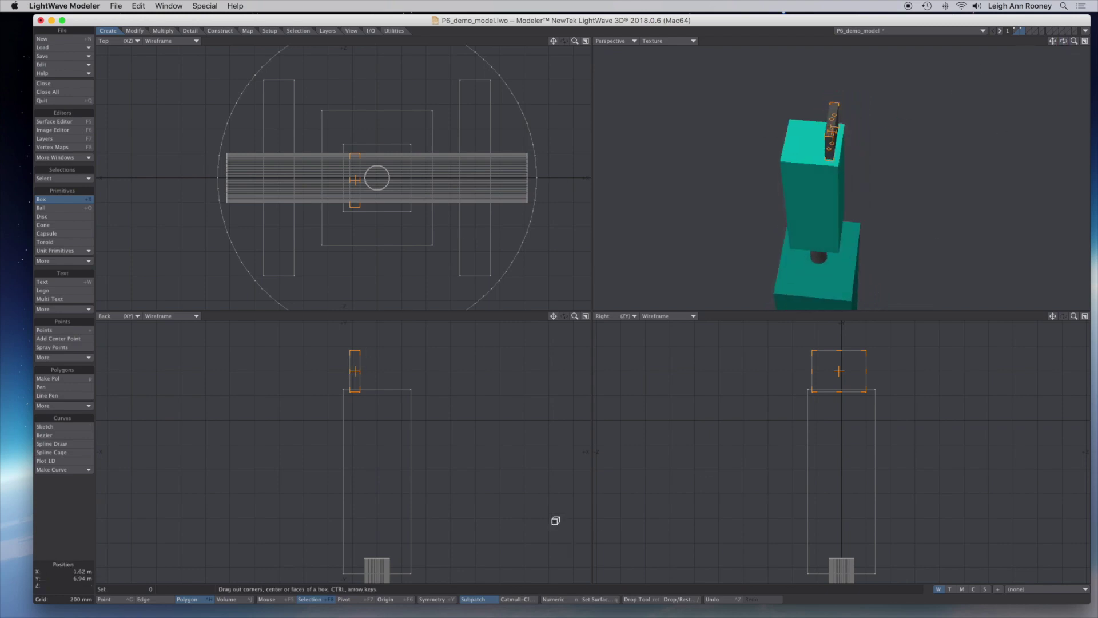
left_click_drag(355, 371, 357, 372)
key("Return")
Assign all the thin box's polygons a new surface named pincher with light cyan color 62, 255, 255
left_click(358, 369)
key("bracketright")
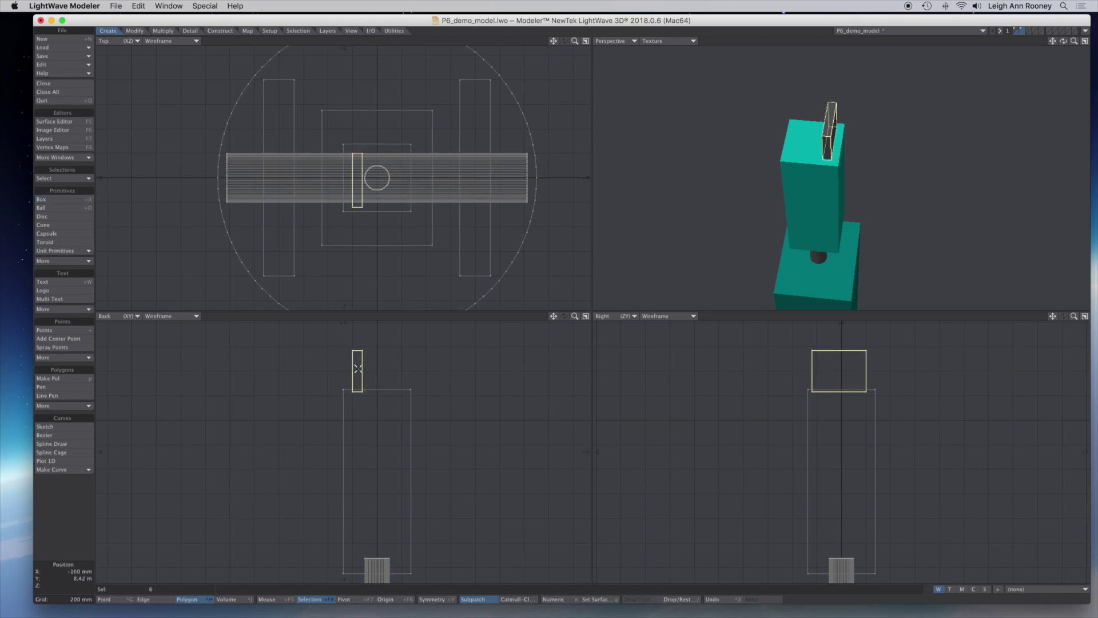
type("q")
type("pinched")
type("r")
left_click(600, 186)
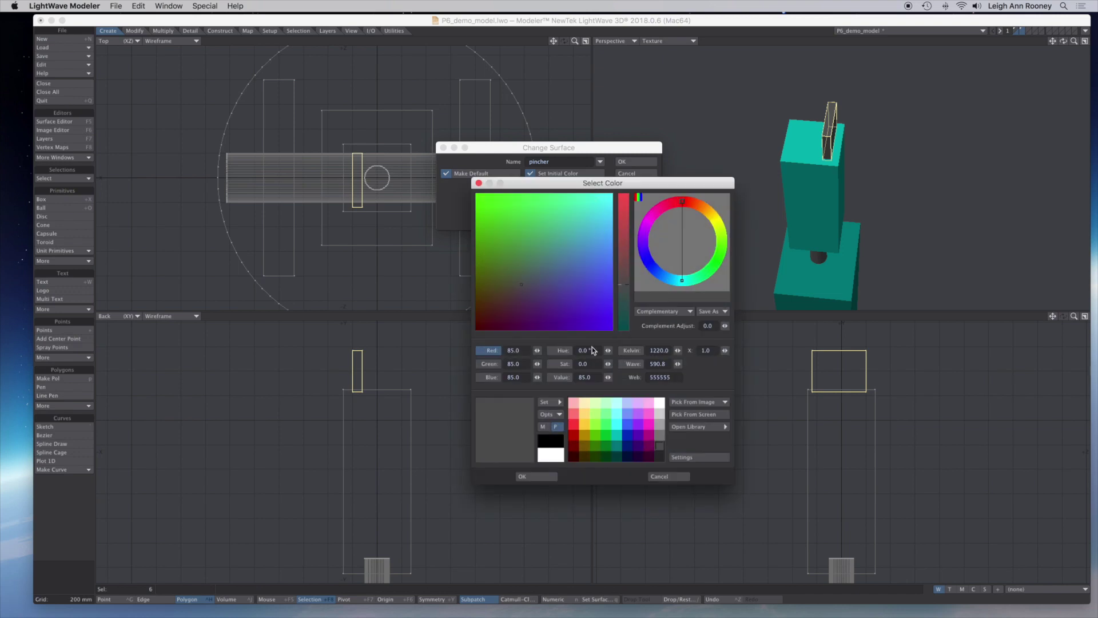
left_click(619, 429)
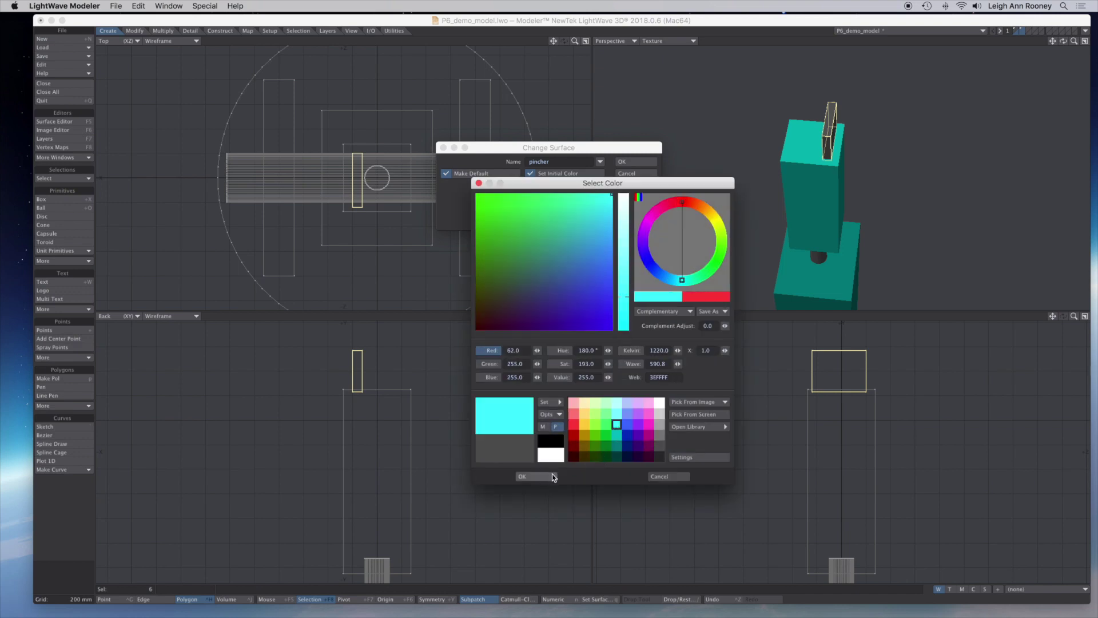
left_click(552, 476)
key("Return")
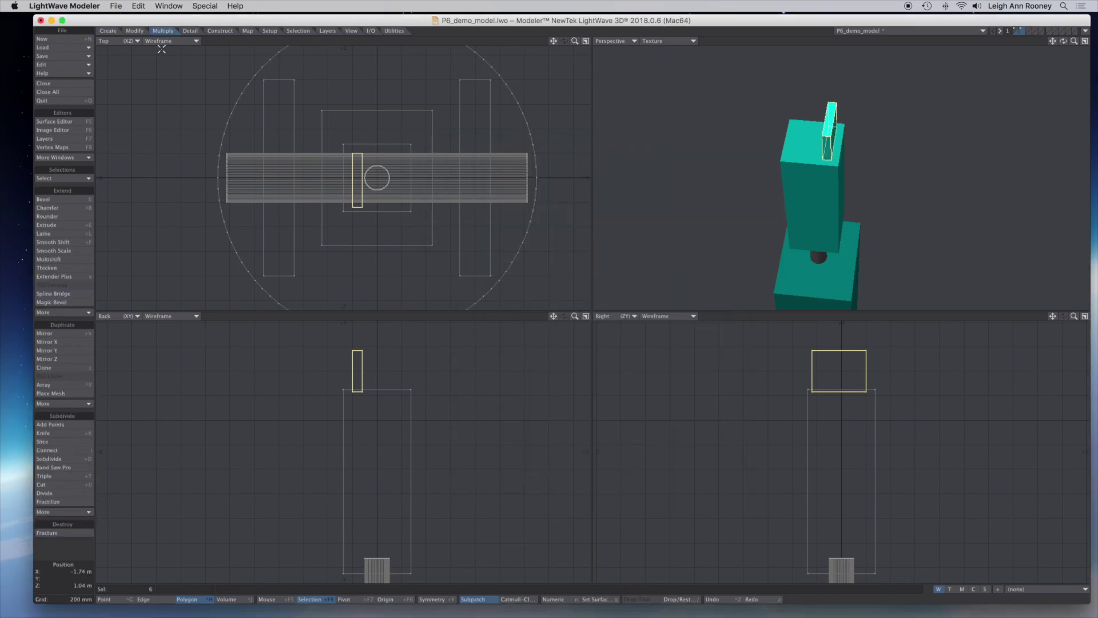
Mirror the pincher across the X axis to the opposite side of the small arm, and deselect it
left_click(57, 341)
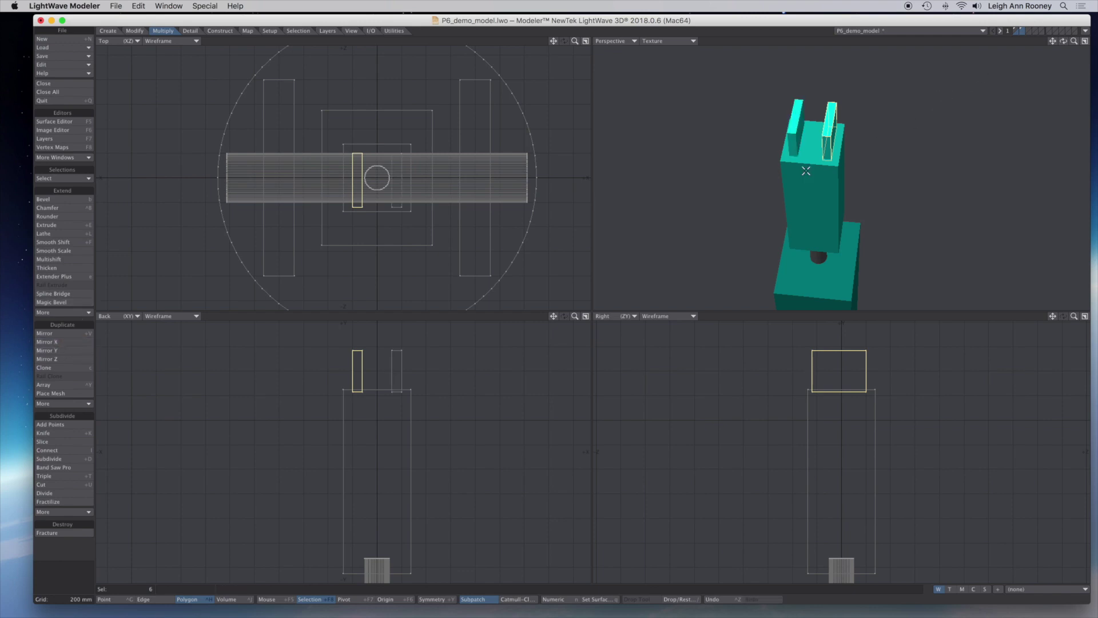
key("a")
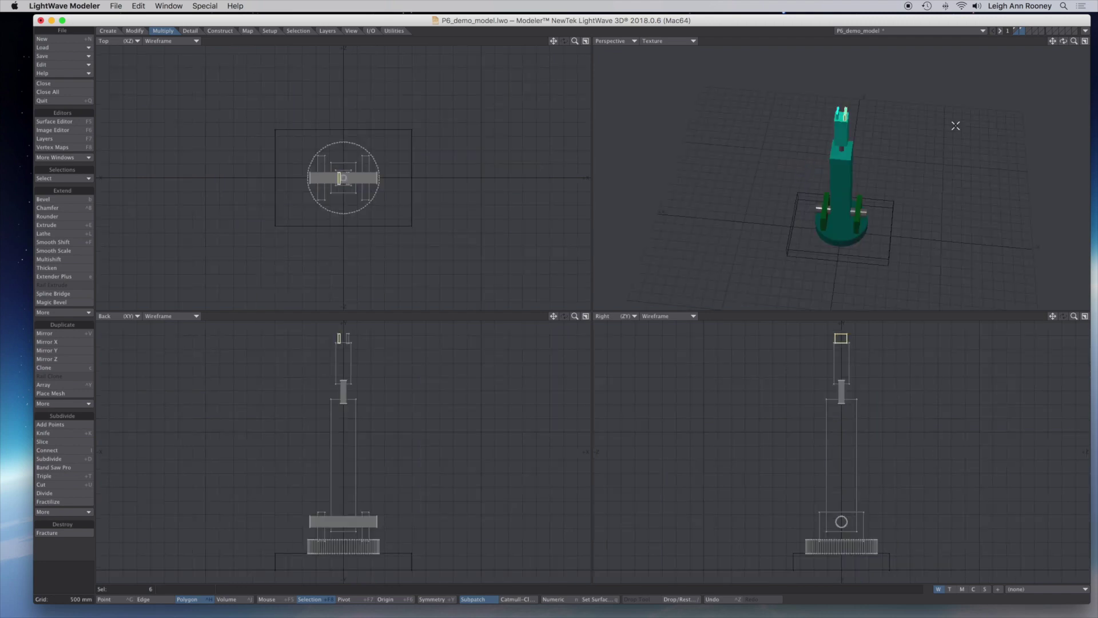
left_click_drag(1063, 42, 1064, 42)
left_click(1064, 48)
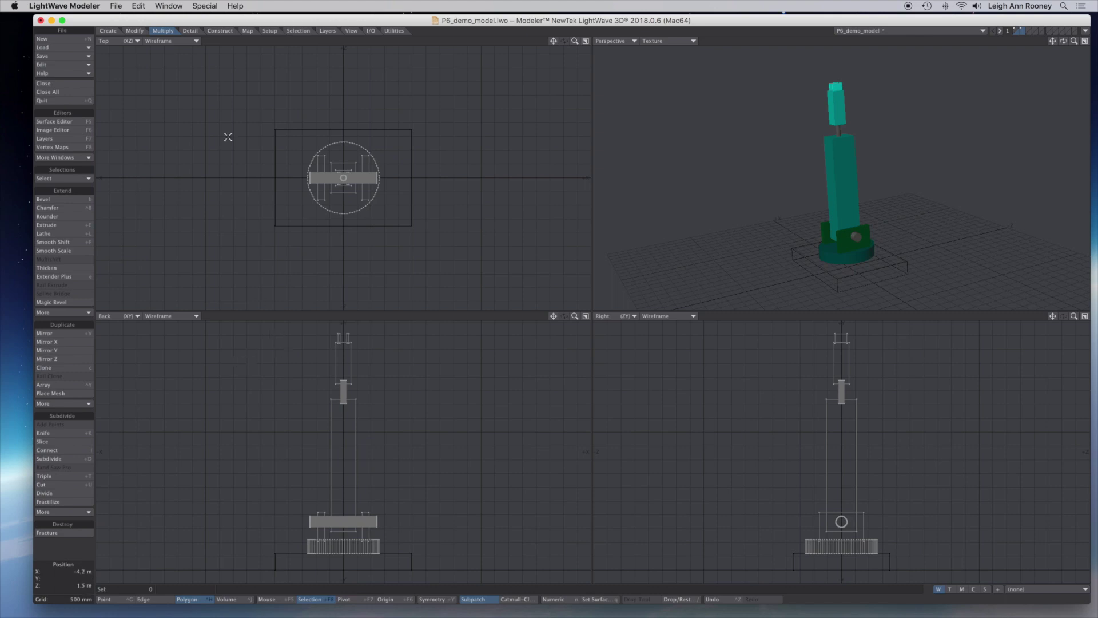
Start a skelegon chain in the Back view with a first bone running from the disc's centre up to the axle
left_click(268, 31)
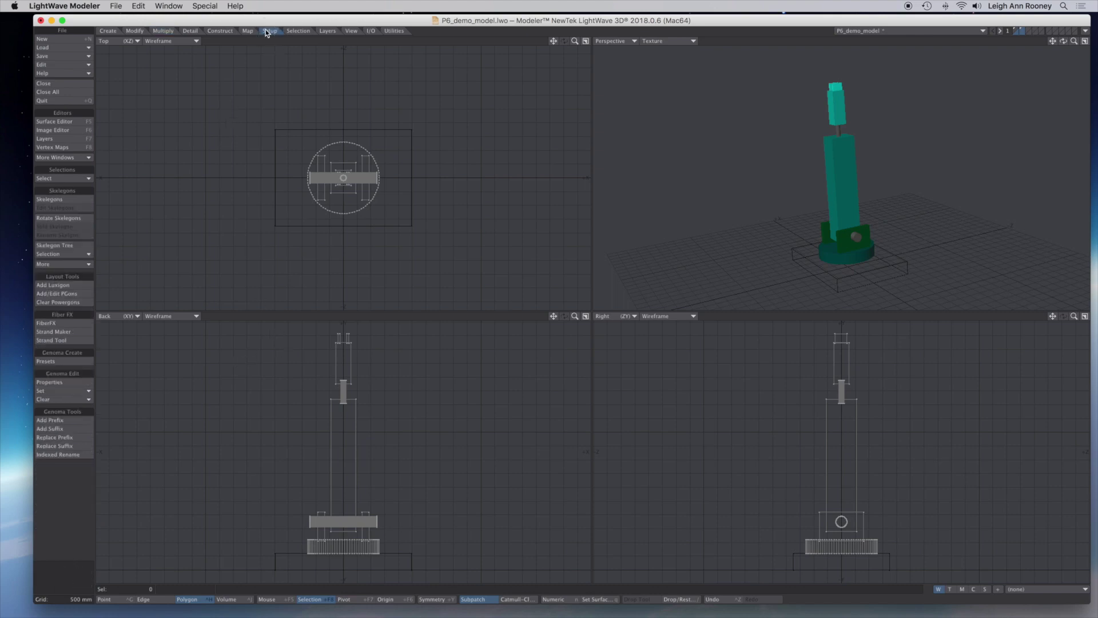
left_click(50, 200)
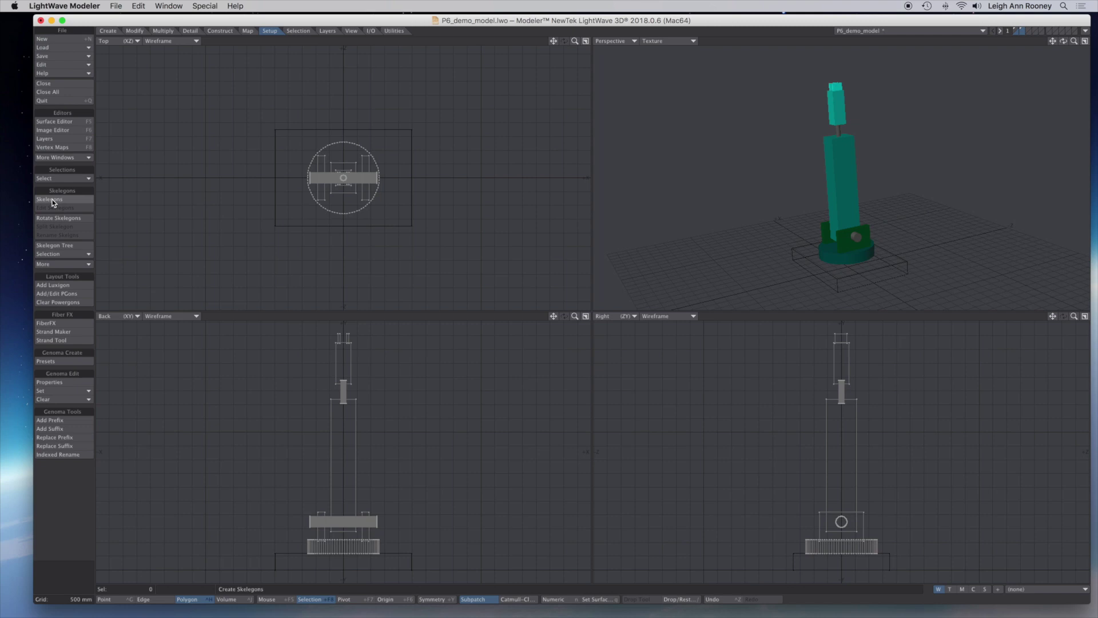
left_click(53, 200)
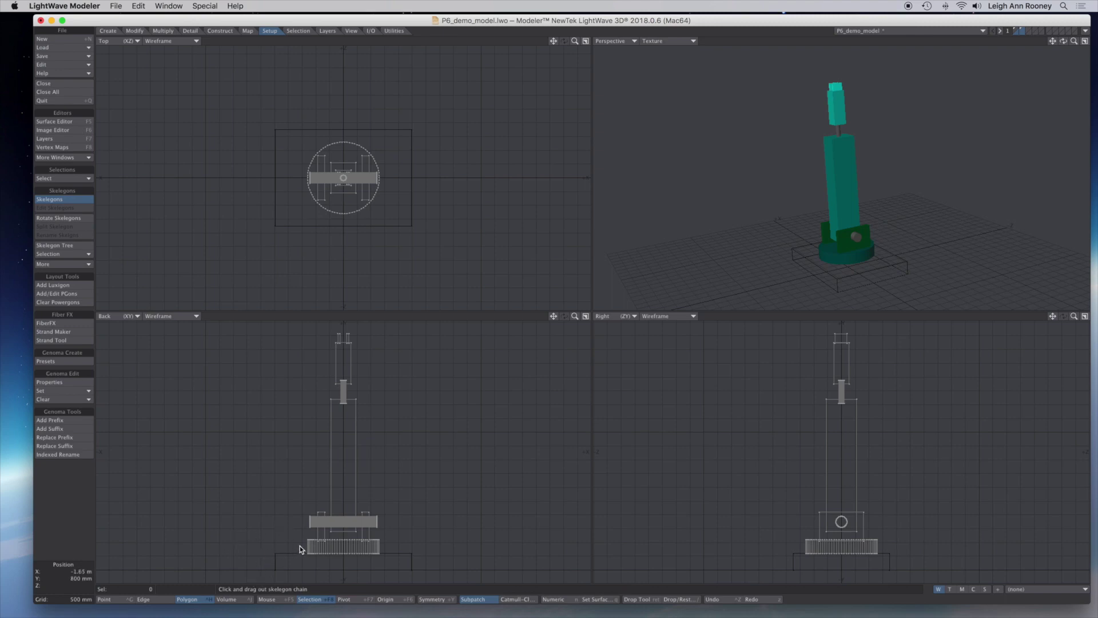
left_click(343, 544)
mouse_move(343, 544)
left_mouse_down()
mouse_move(345, 487)
mouse_move(345, 523)
left_mouse_up()
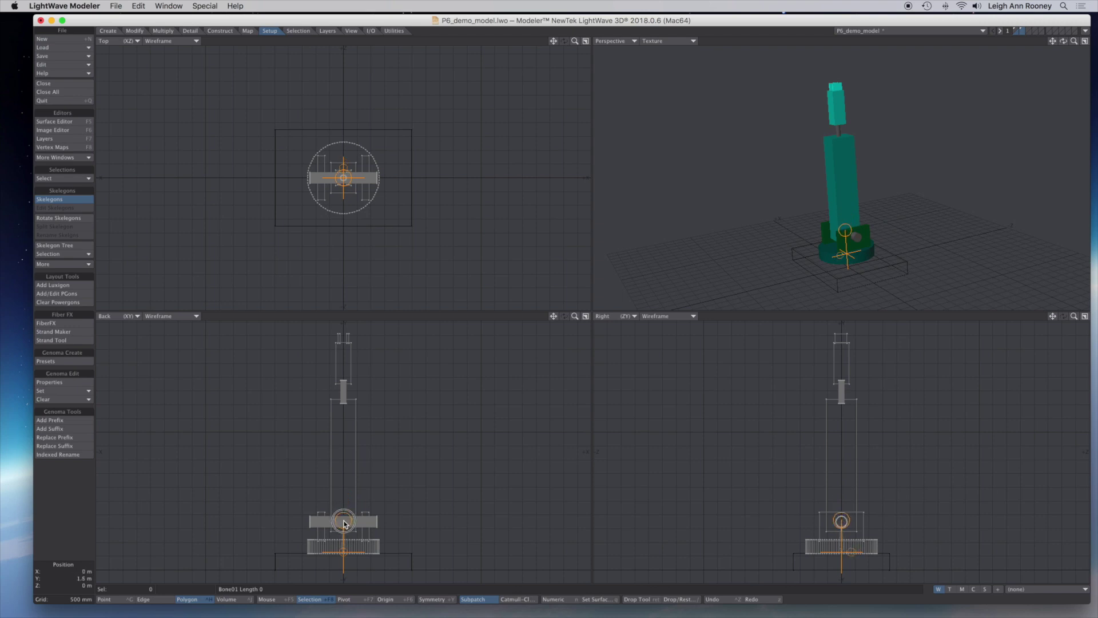
left_click_drag(345, 523, 345, 521)
scroll(345, 521, "down", 2)
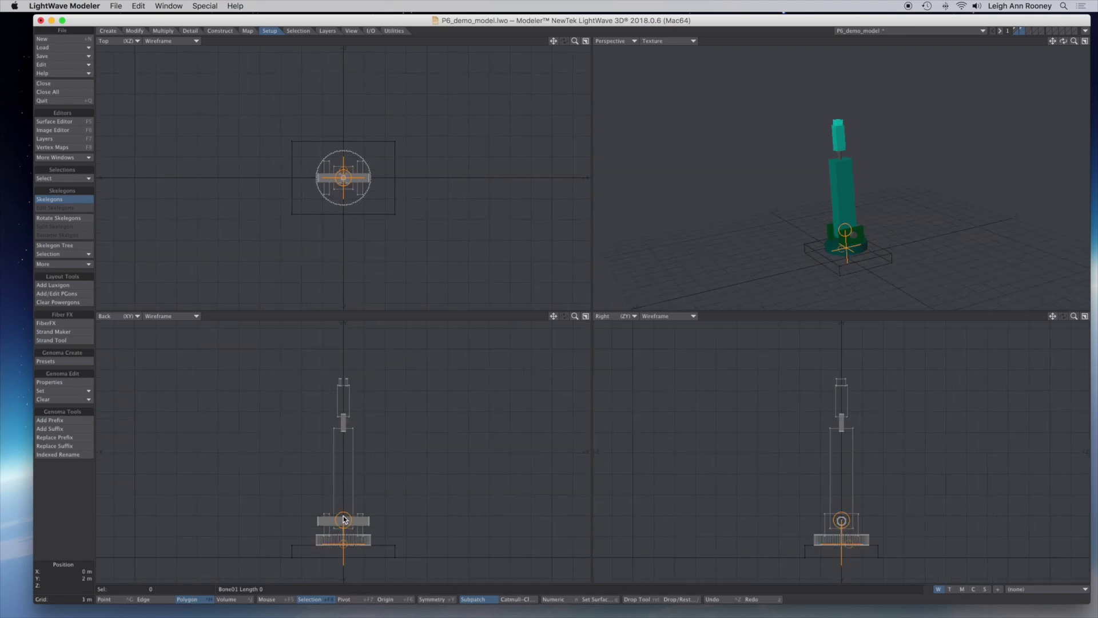
Extend the skelegon chain to the connecting cylinder and the top of the small arm, and fine-tune the joint inside the cylinder
left_click(344, 424)
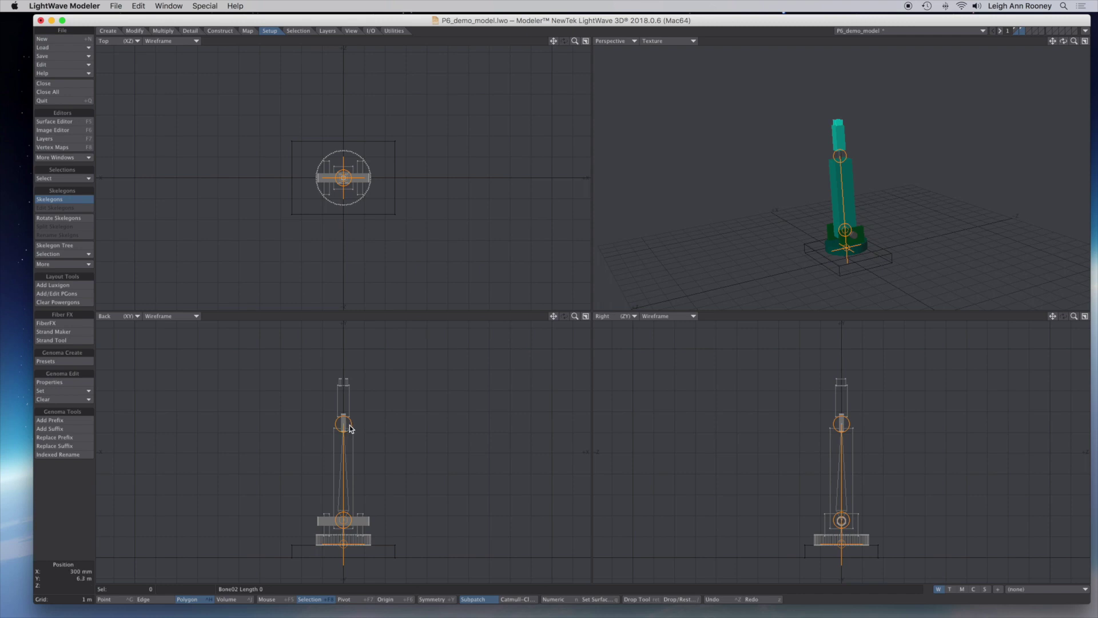
left_click(344, 389)
left_click_drag(575, 316, 554, 279)
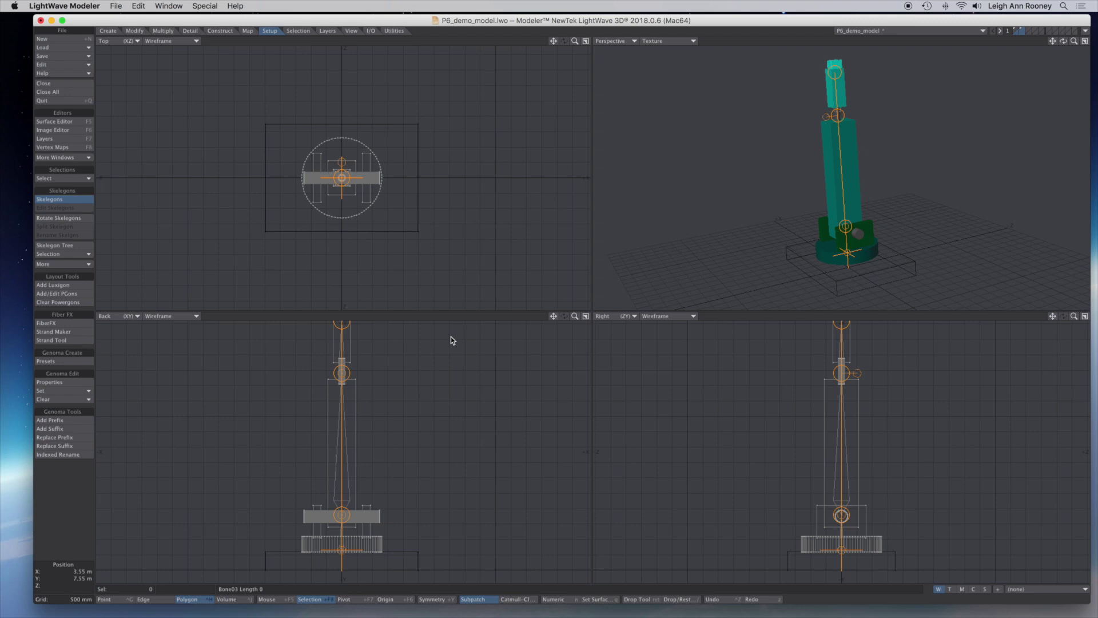
left_click(344, 377)
left_click_drag(345, 377, 342, 374)
mouse_move(575, 318)
left_mouse_down()
mouse_move(552, 318)
mouse_move(565, 373)
mouse_move(558, 232)
mouse_move(593, 452)
mouse_move(608, 476)
mouse_move(576, 501)
mouse_move(553, 317)
left_mouse_up()
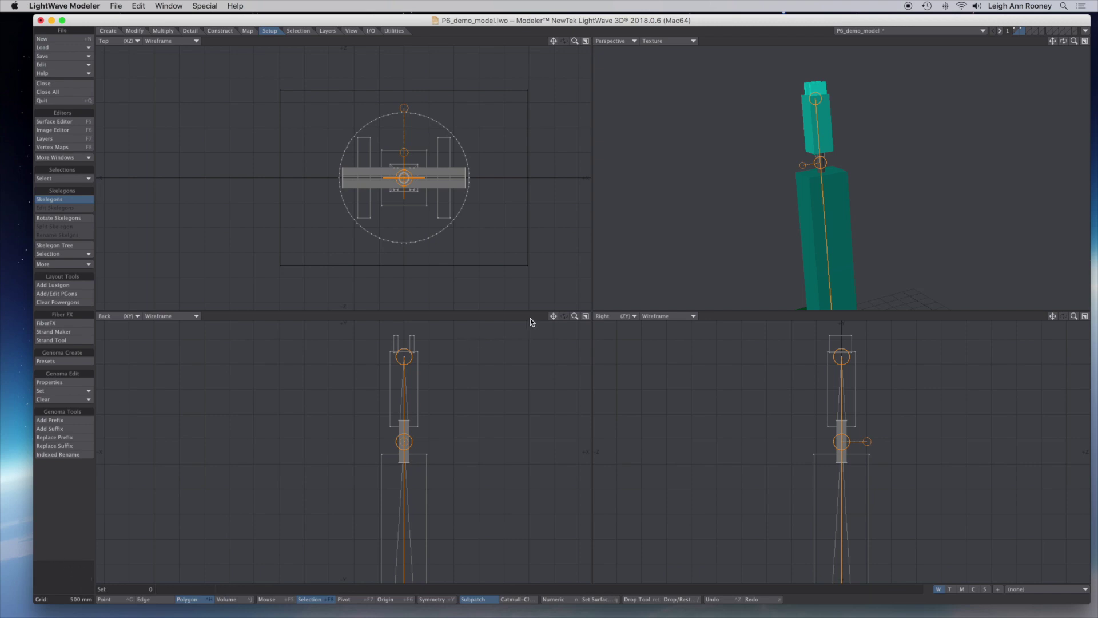
left_click_drag(576, 320, 555, 143)
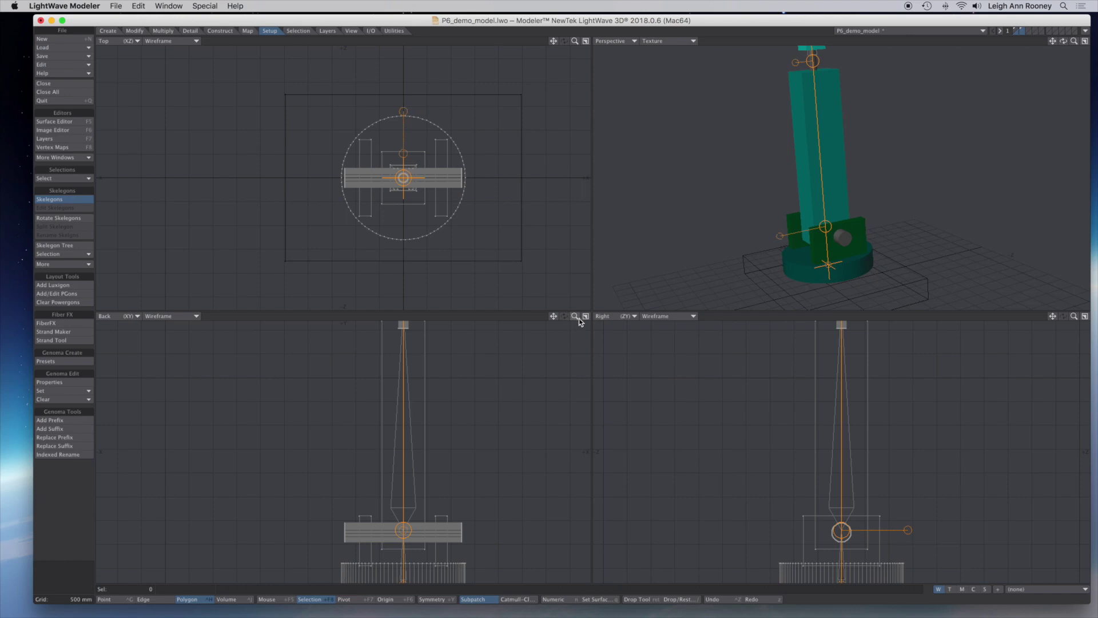
Finish the skelegon chain and select all polygons of the base disc and its two axle holders
left_click_drag(554, 316, 521, 277)
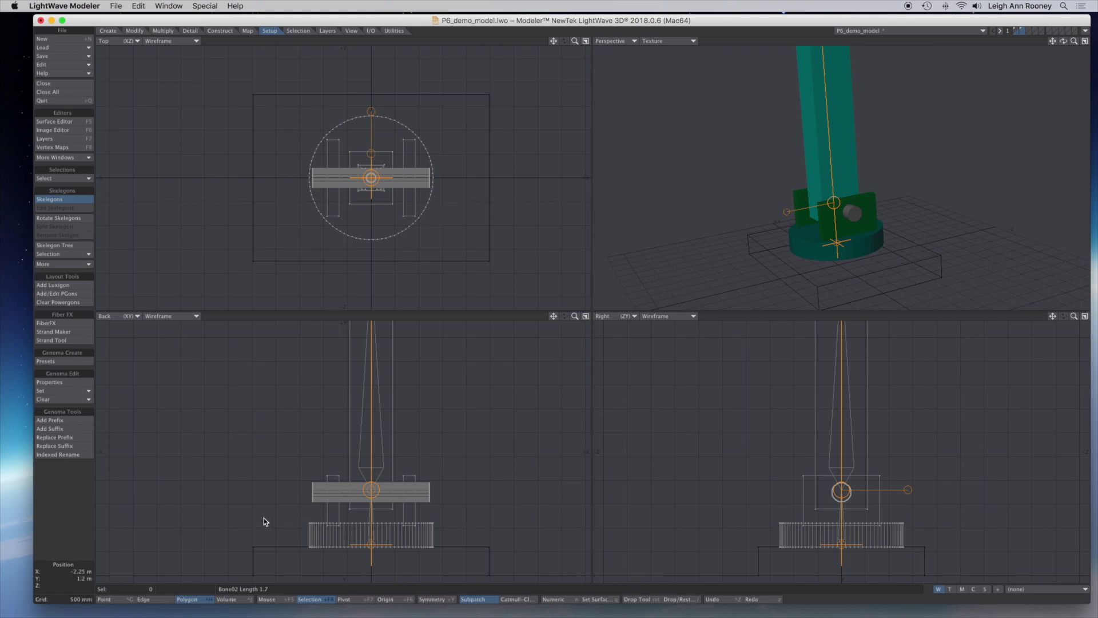
key("space")
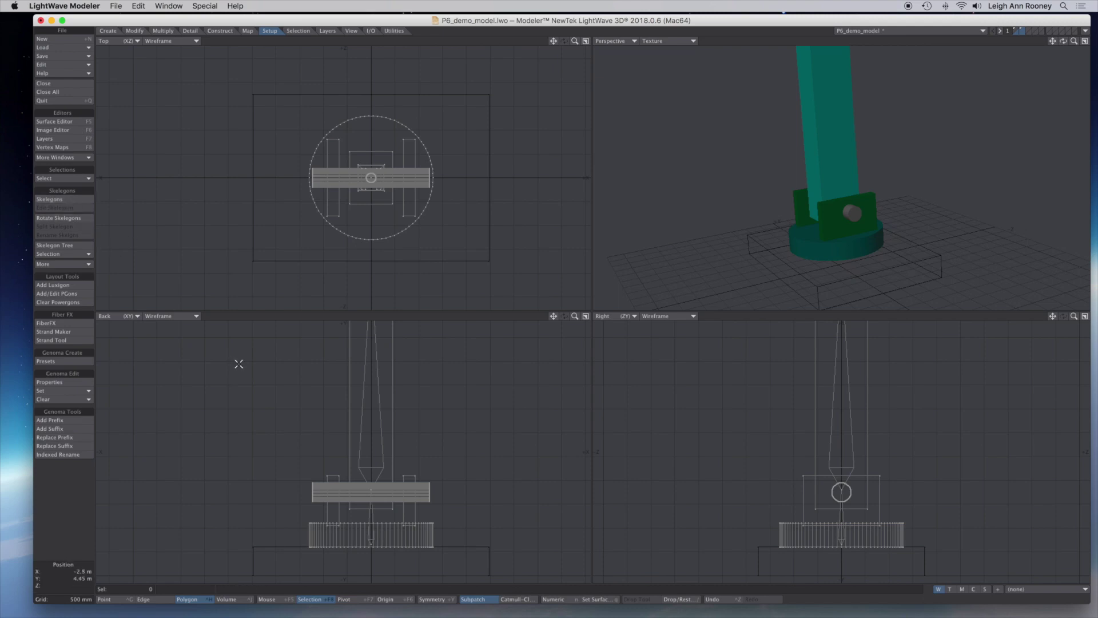
left_click(314, 533)
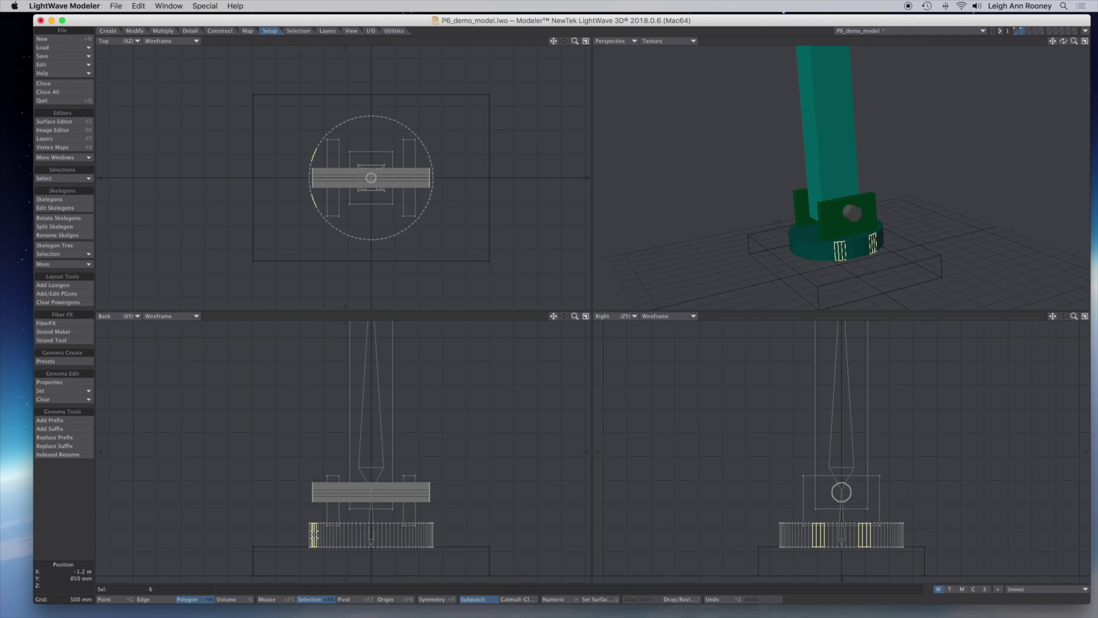
key("bracketright")
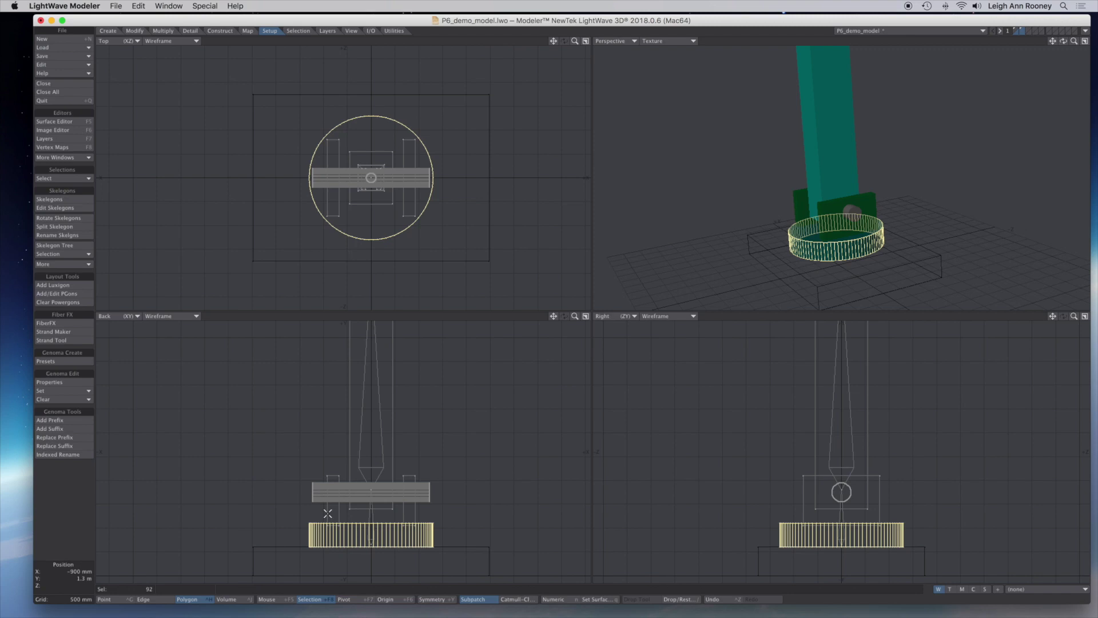
left_click(331, 513)
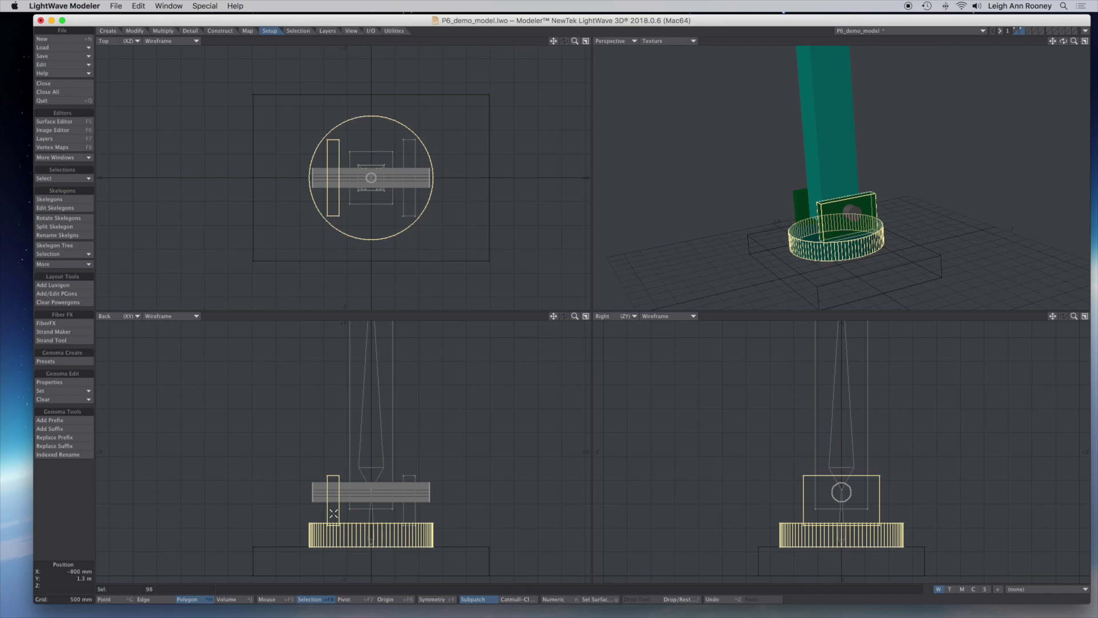
left_click(411, 513)
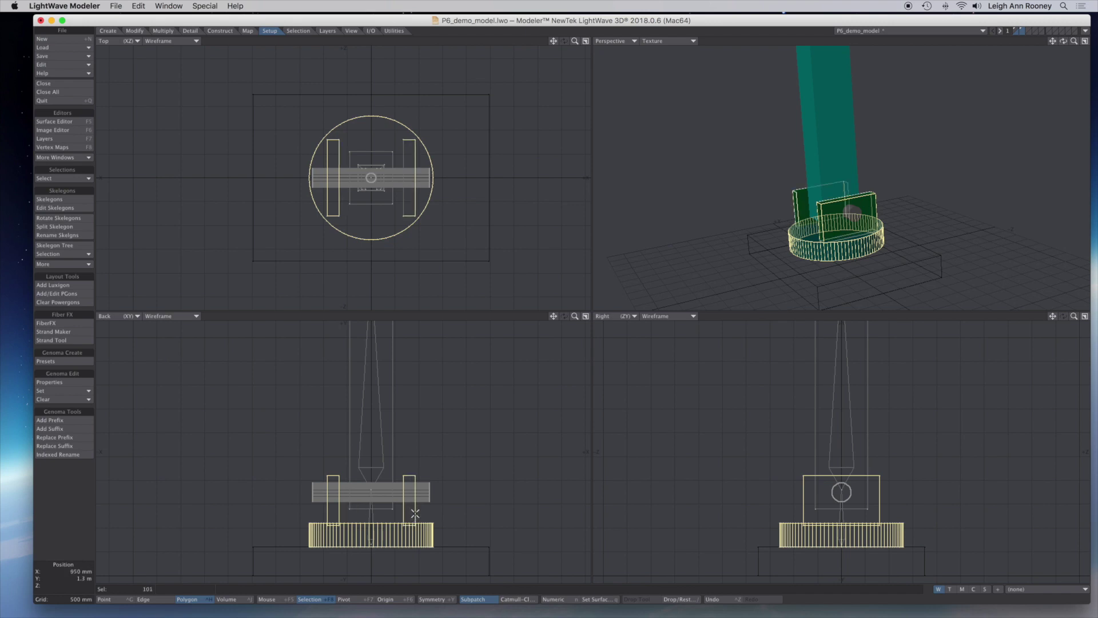
left_click(415, 513)
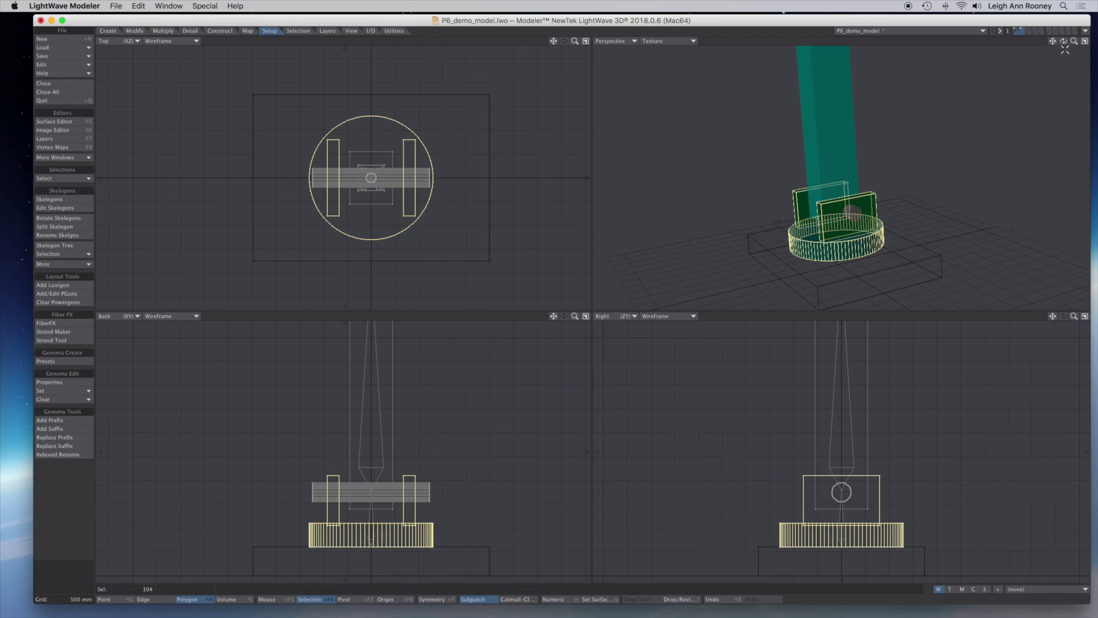
mouse_move(1064, 41)
left_mouse_down()
mouse_move(1036, 46)
mouse_move(1056, 43)
left_mouse_up()
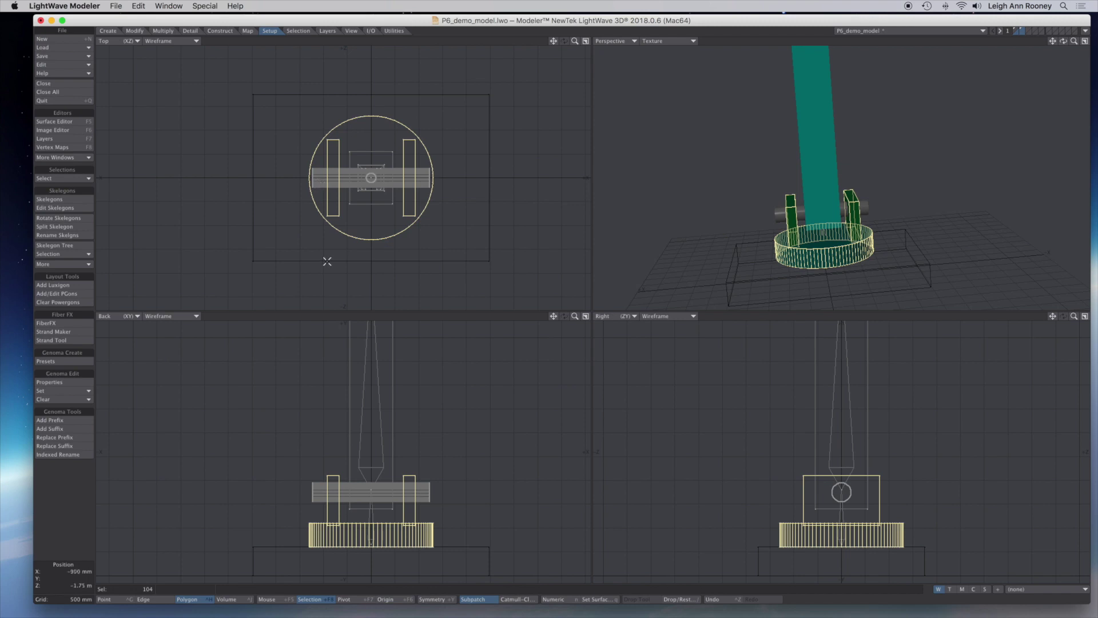
Create a weight map named base-axel-holders with a 100% initial value for the selected disc and holders
left_click(248, 31)
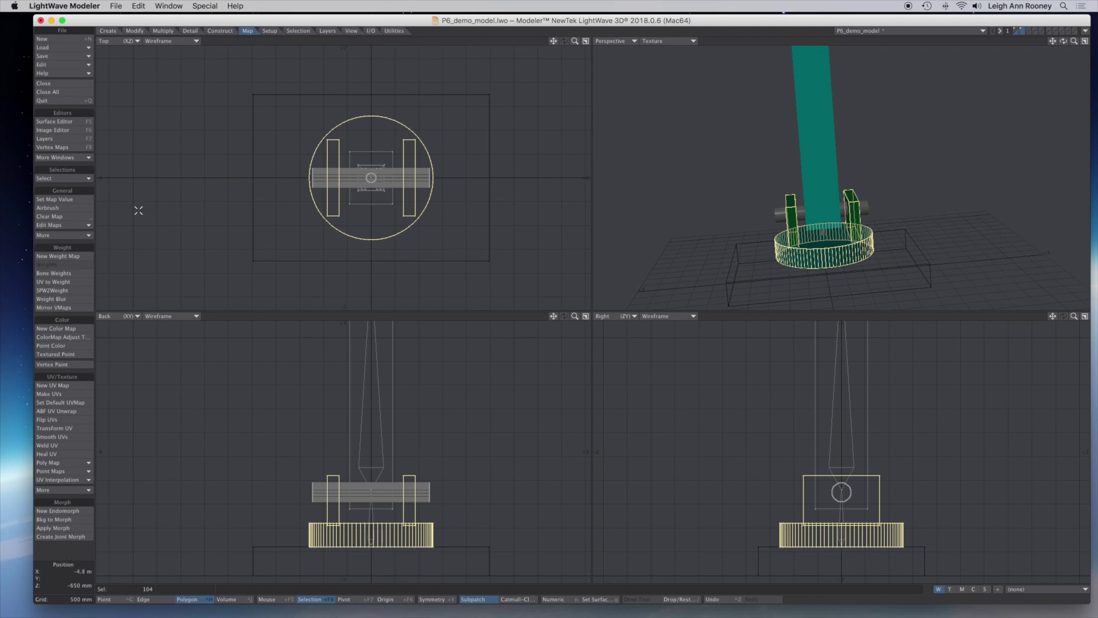
left_click(60, 256)
left_click_drag(526, 303, 631, 192)
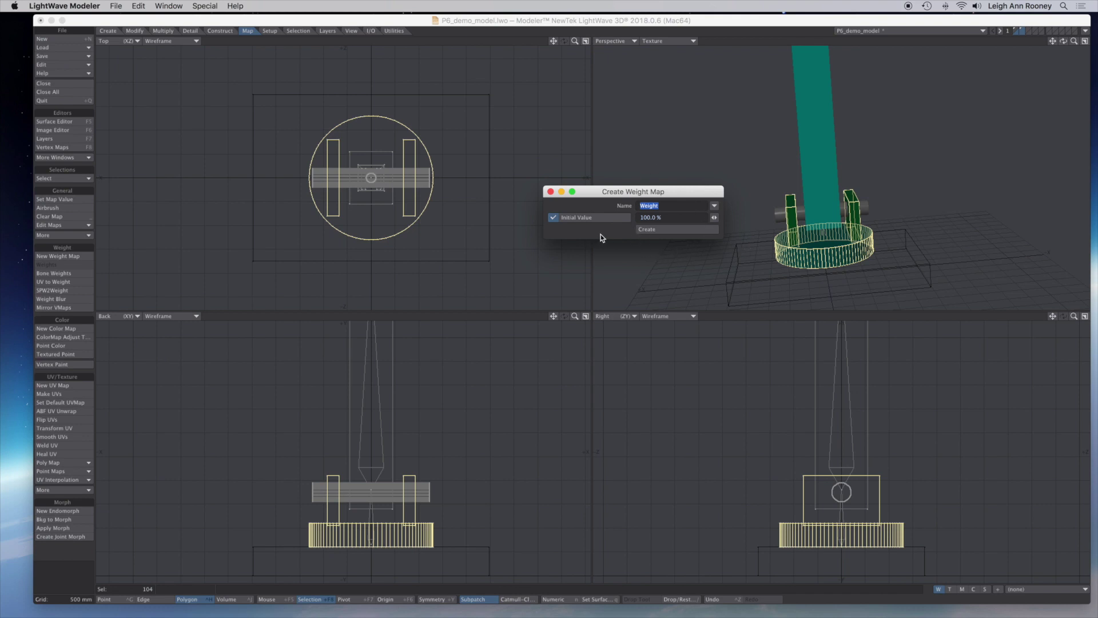
left_click(626, 205)
type("base-axel-holders")
left_click(662, 231)
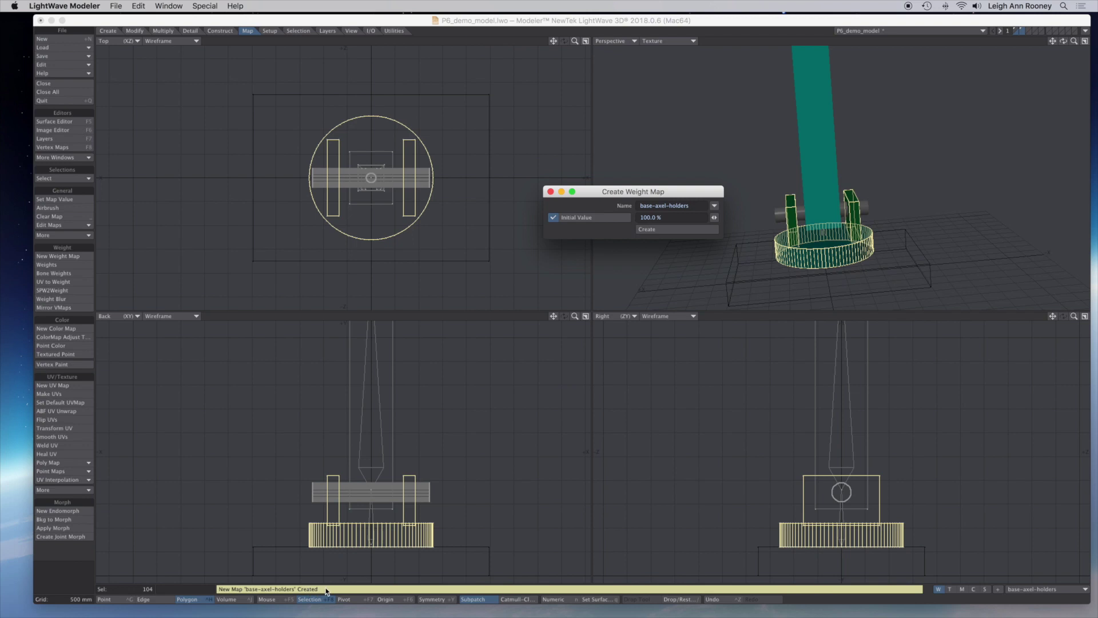
Replace the selection with all polygons of the base axle and the big arm
left_click(304, 460)
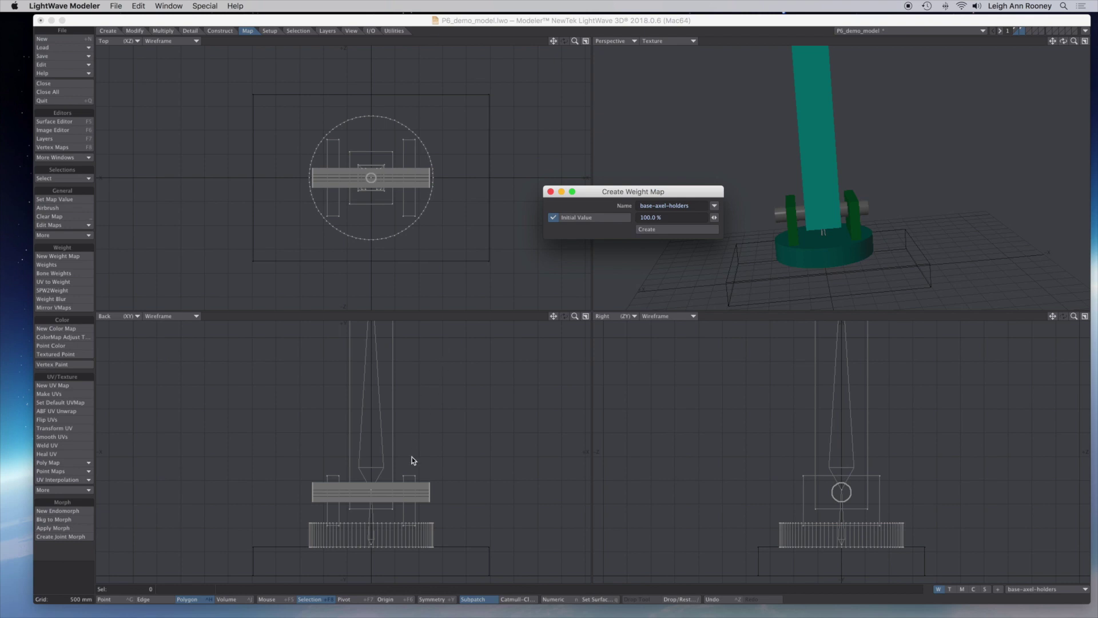
left_click(399, 489)
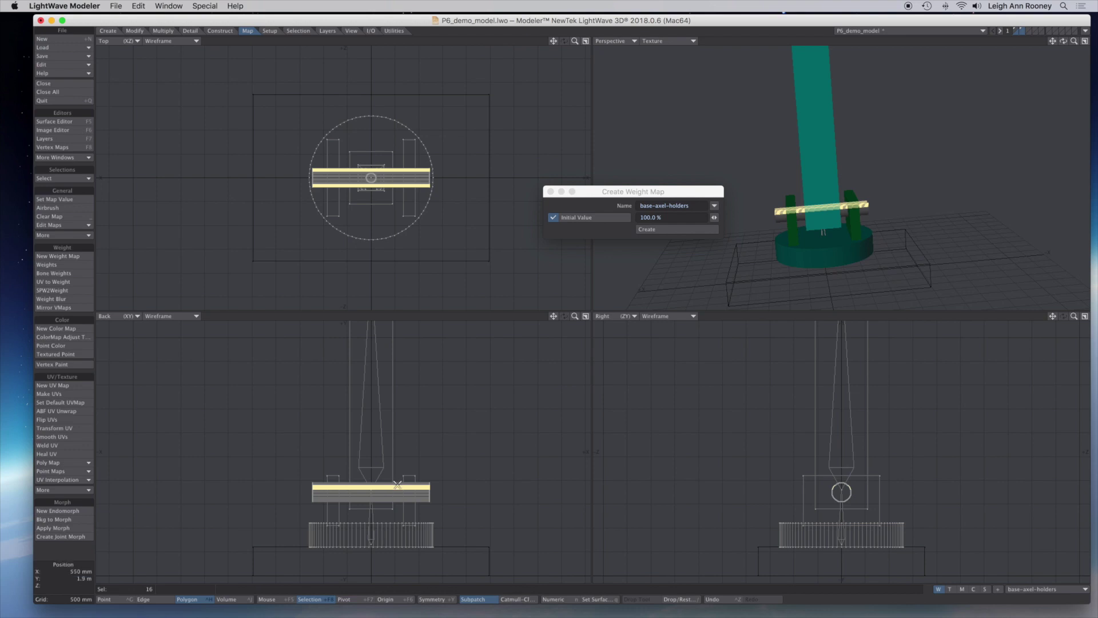
key("]")
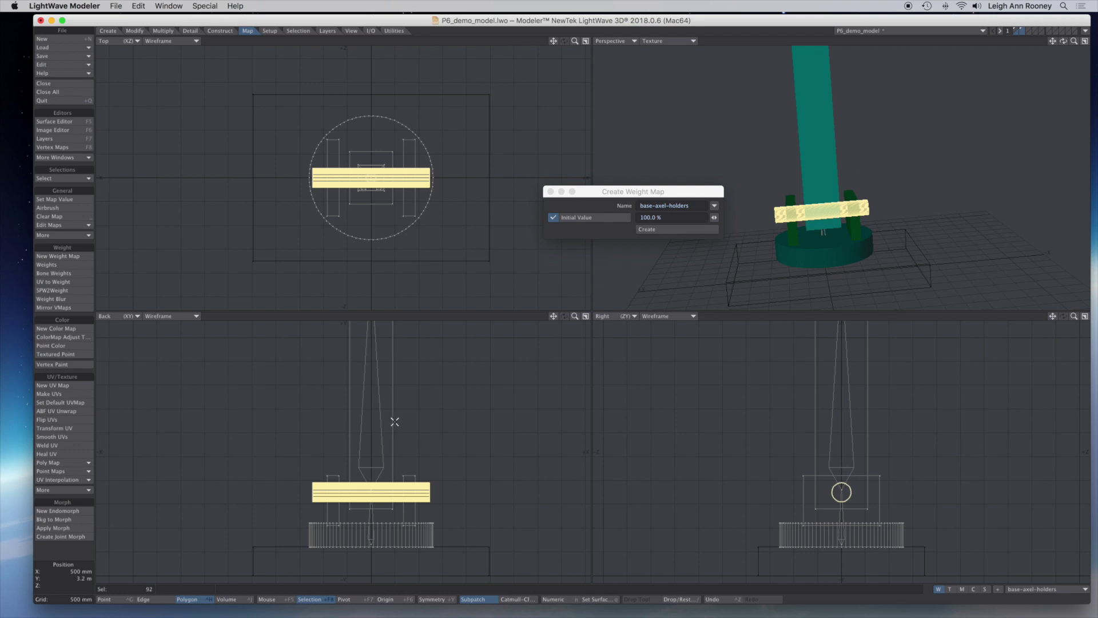
left_click(392, 414)
left_click(395, 414)
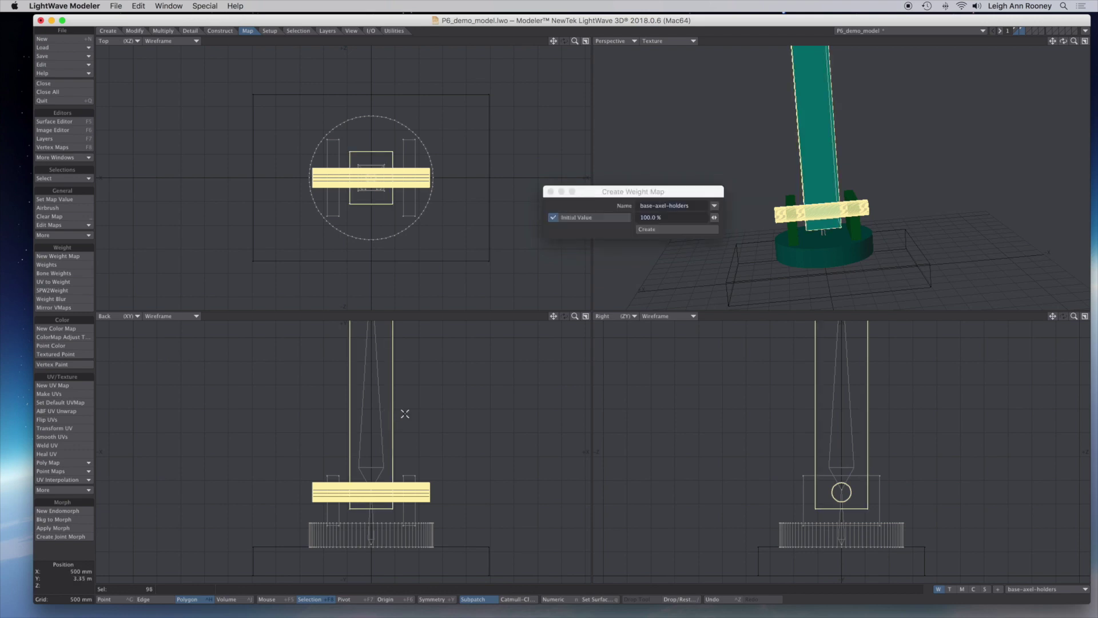
key("a")
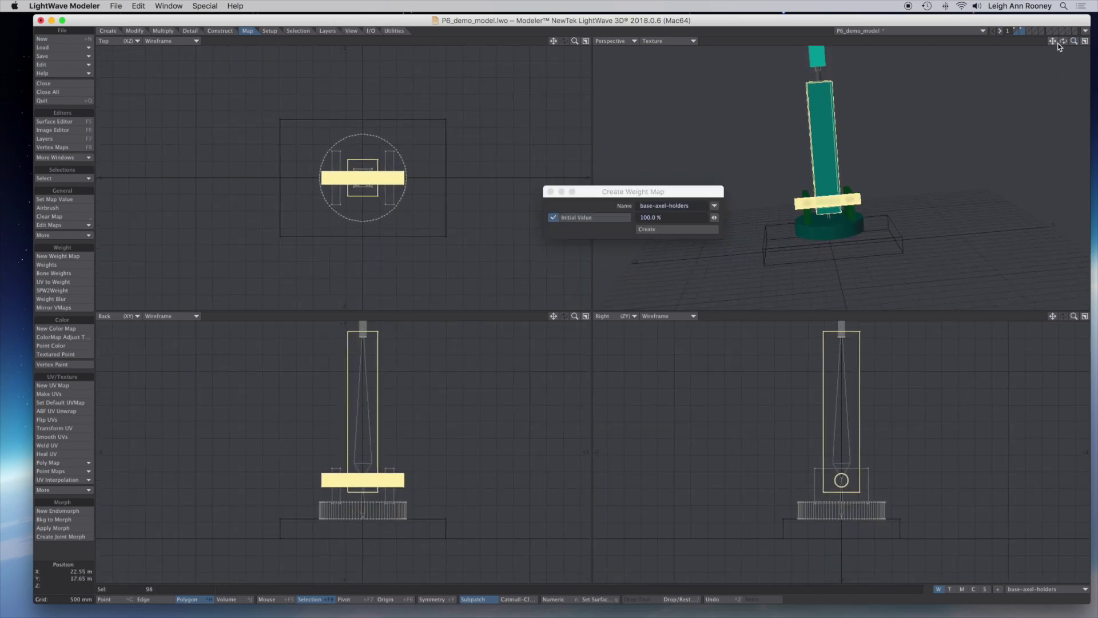
left_click_drag(1063, 41, 1078, 44)
Create a weight map named axel-big-arm with a 100% initial value for the selected axle and big arm
left_click(689, 205)
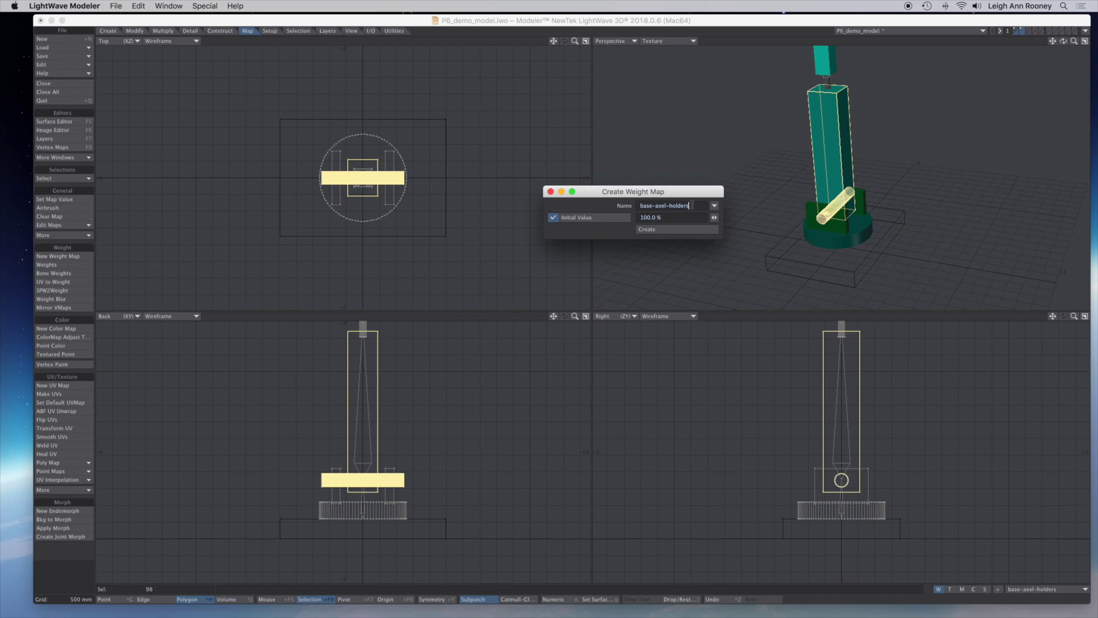
left_click_drag(689, 205, 616, 198)
type("axel-big-arm")
left_click(656, 229)
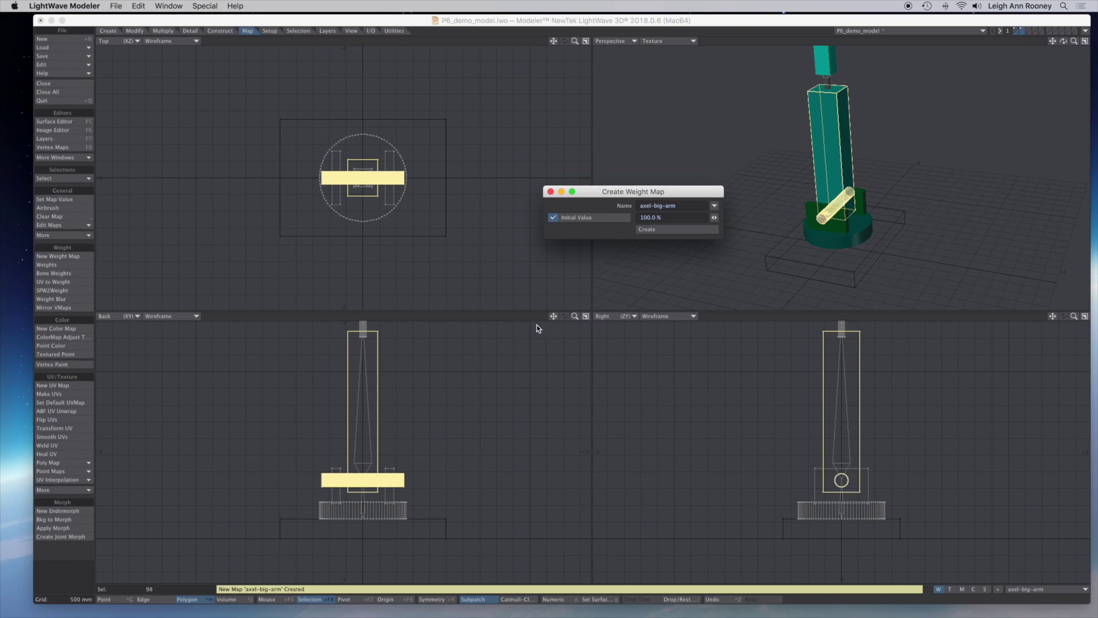
Clear the selection and select the connecting cylinder, the small arm and both pinchers in the Back view
left_click_drag(554, 317, 493, 382)
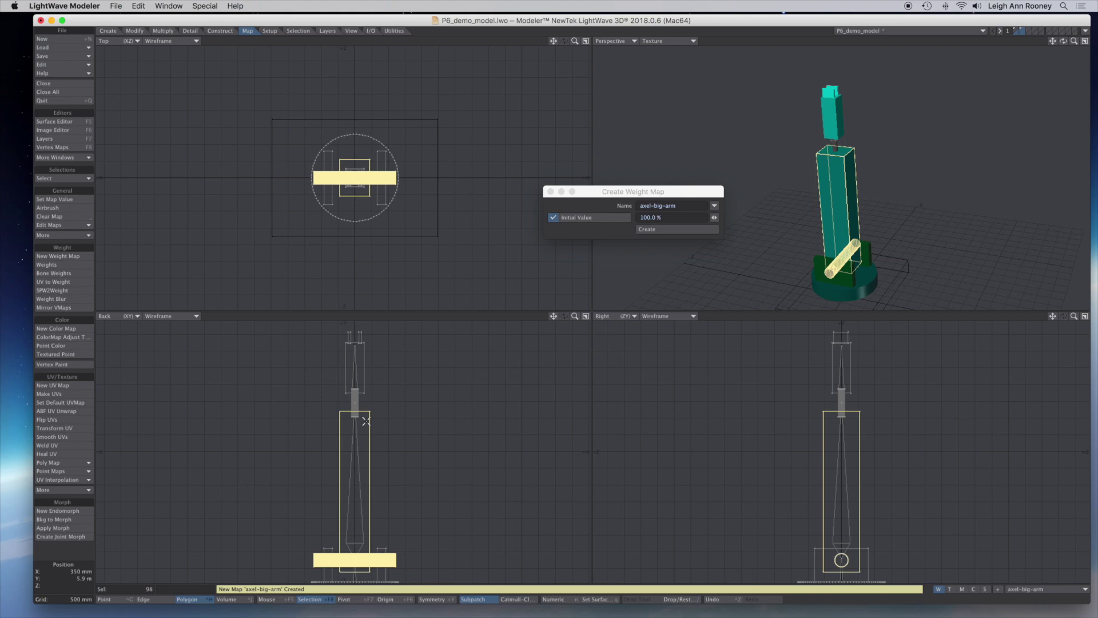
key("/")
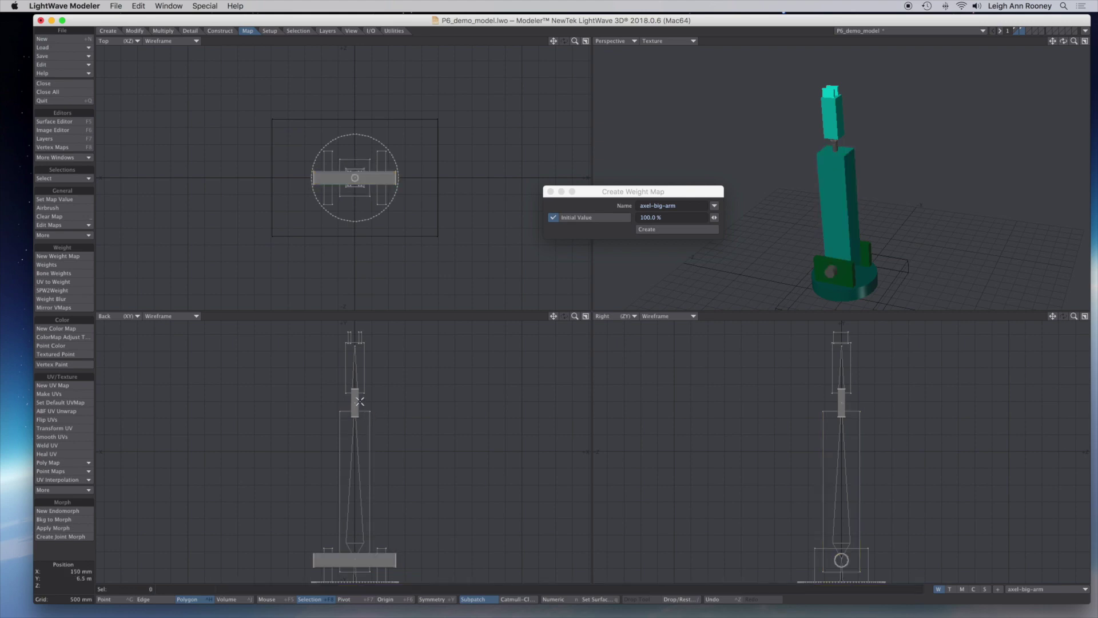
double_click(357, 402)
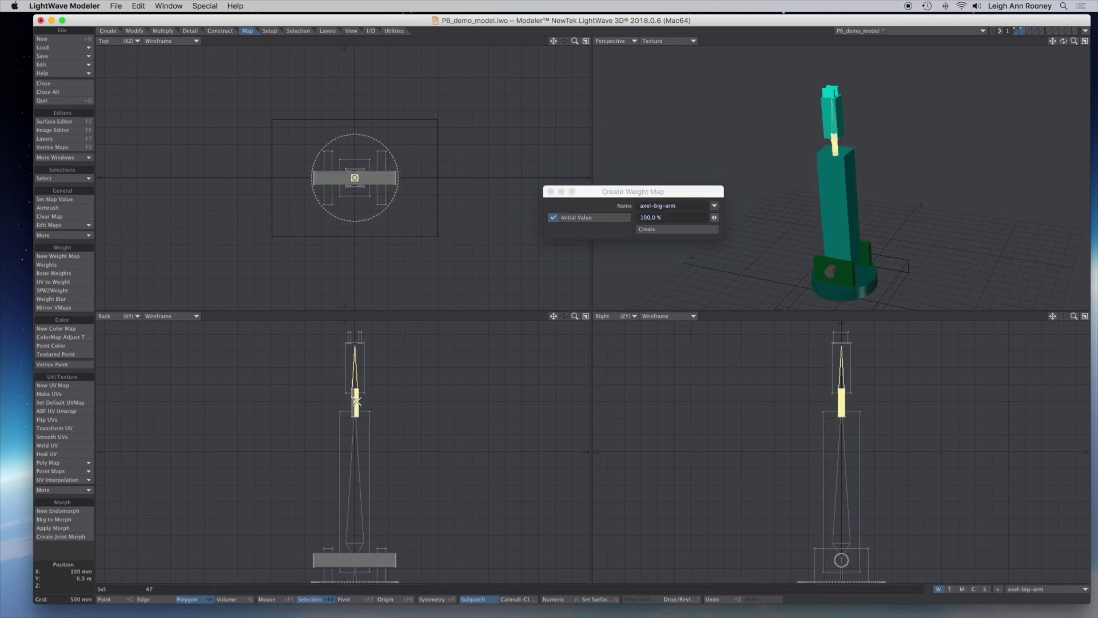
double_click(368, 402)
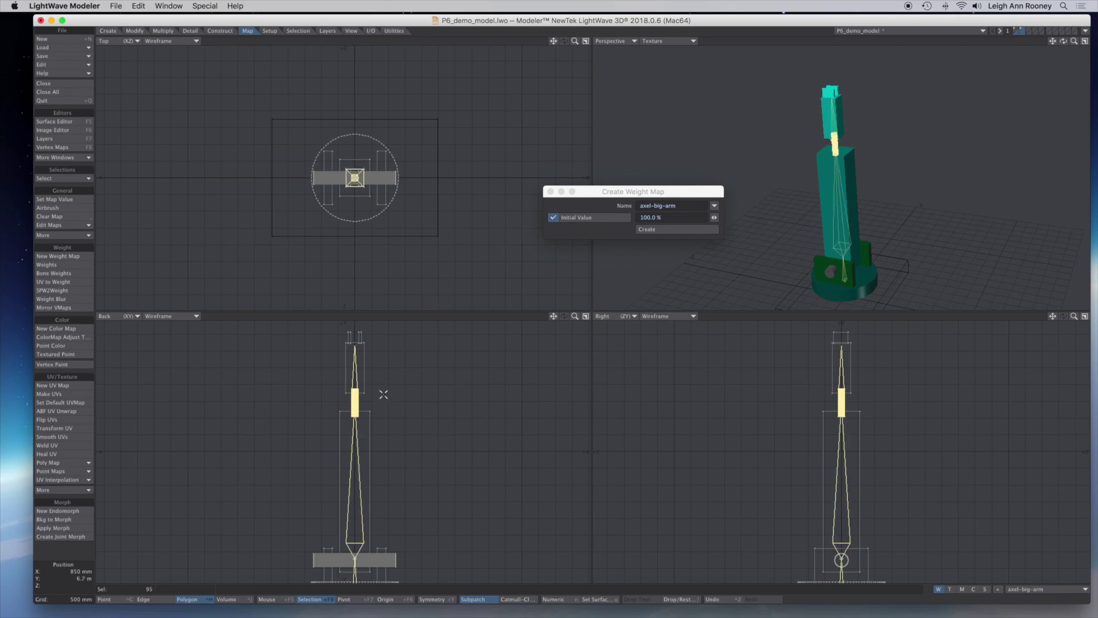
double_click(366, 365)
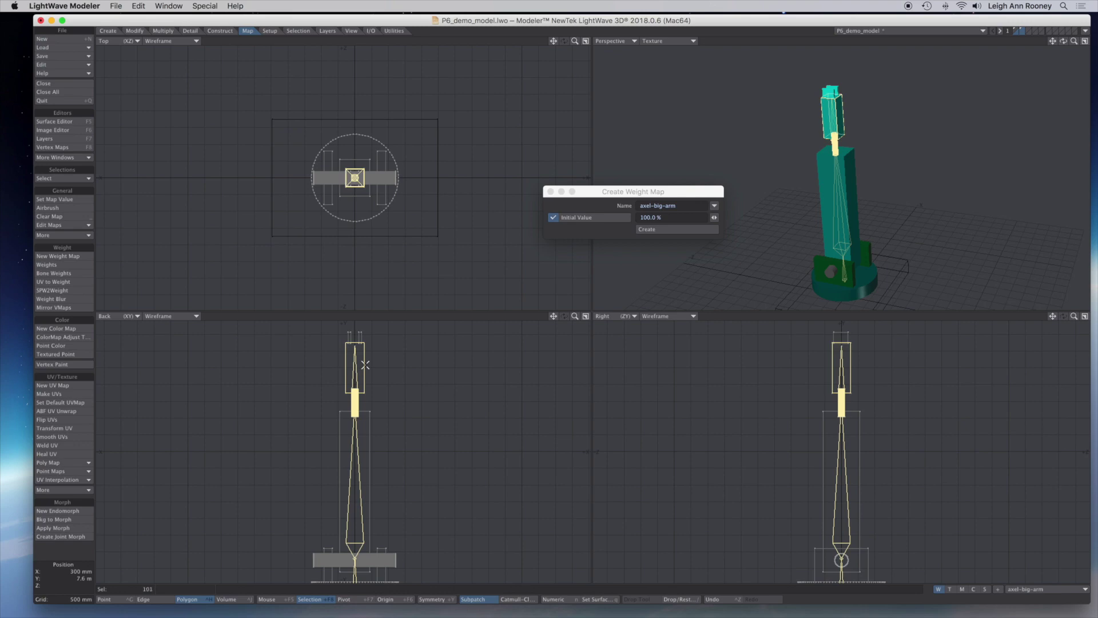
double_click(348, 336)
double_click(361, 336)
Create a weight map named little-arm with a 100% initial value for the selected parts, and close the weight map dialog
left_click(676, 206)
double_click(676, 206)
type("little-arm")
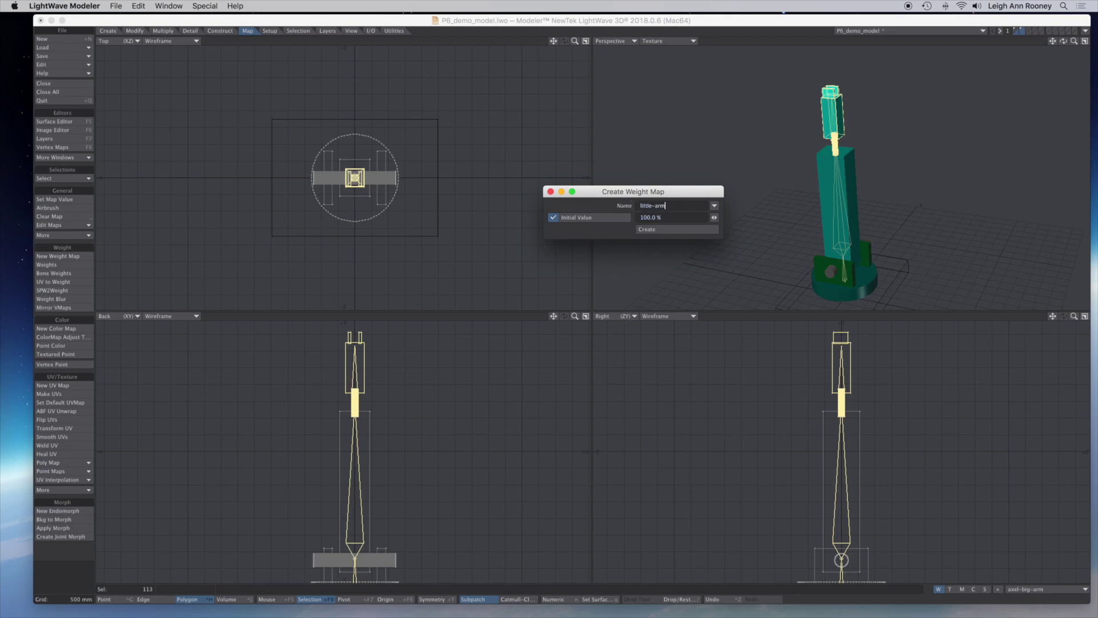
left_click(681, 229)
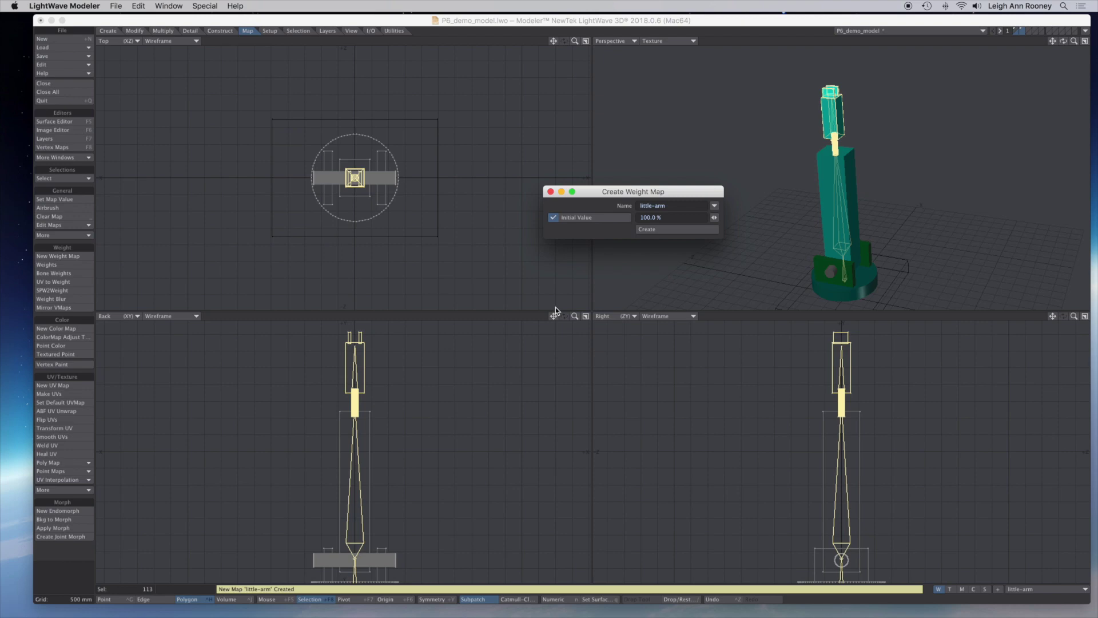
left_click(550, 192)
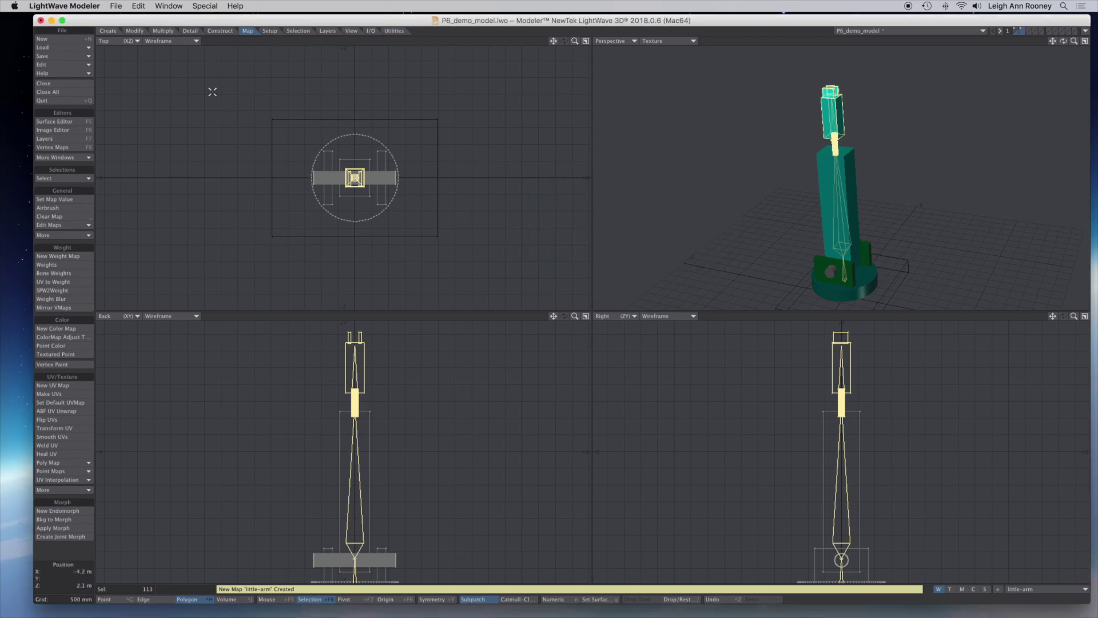
Open the Skelegon Tree and assign the base-axel-holders weight map to the root bone, Bone01
left_click(271, 30)
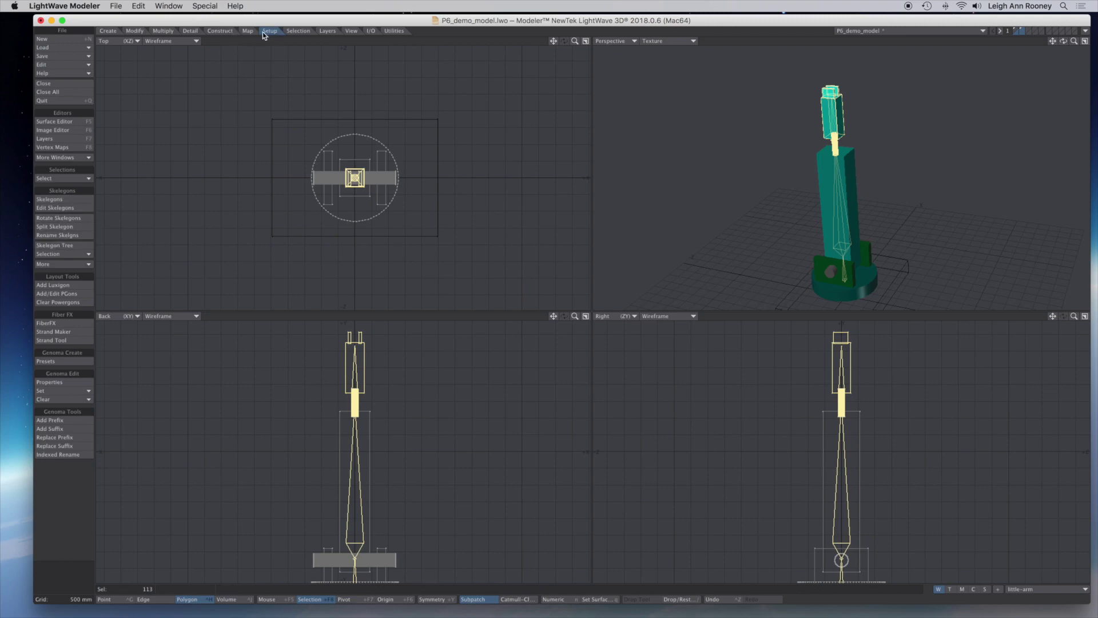
left_click(77, 248)
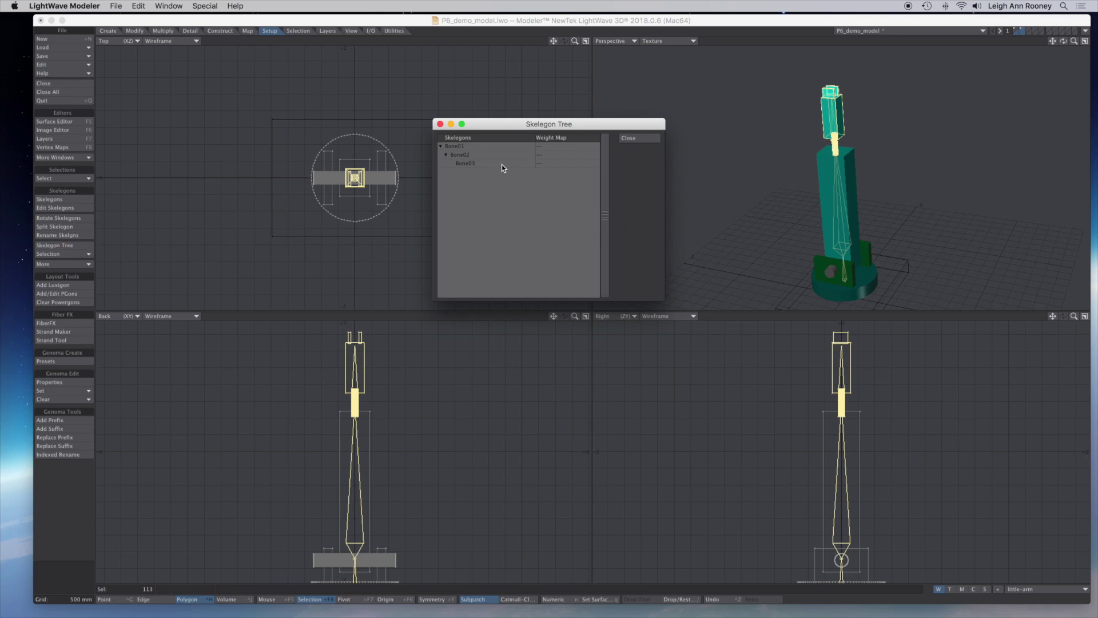
left_click_drag(495, 127, 545, 94)
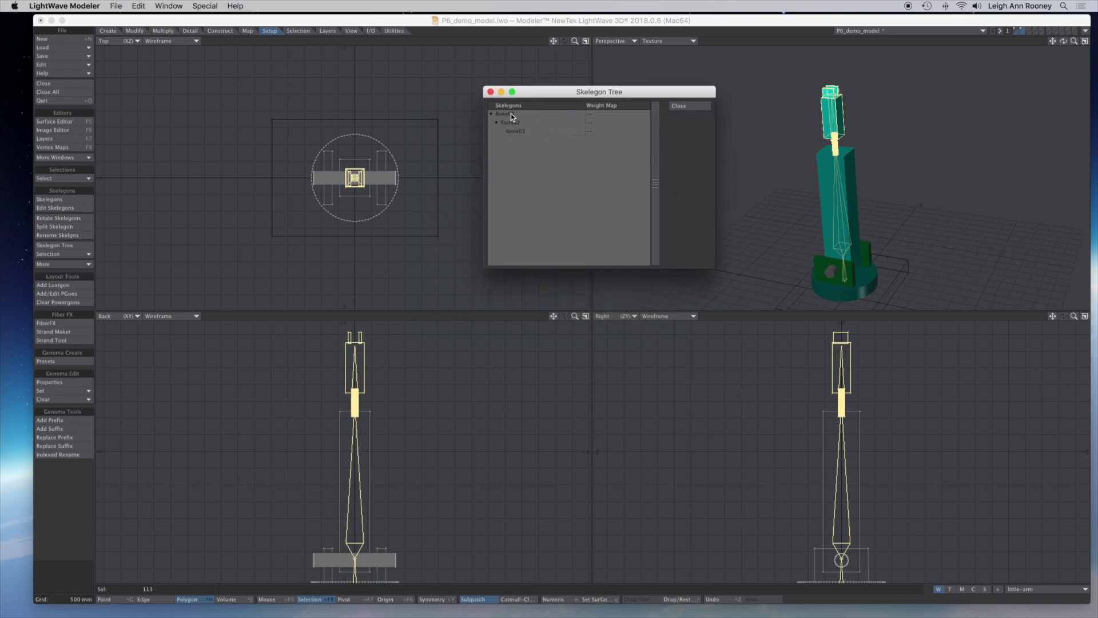
double_click(509, 115)
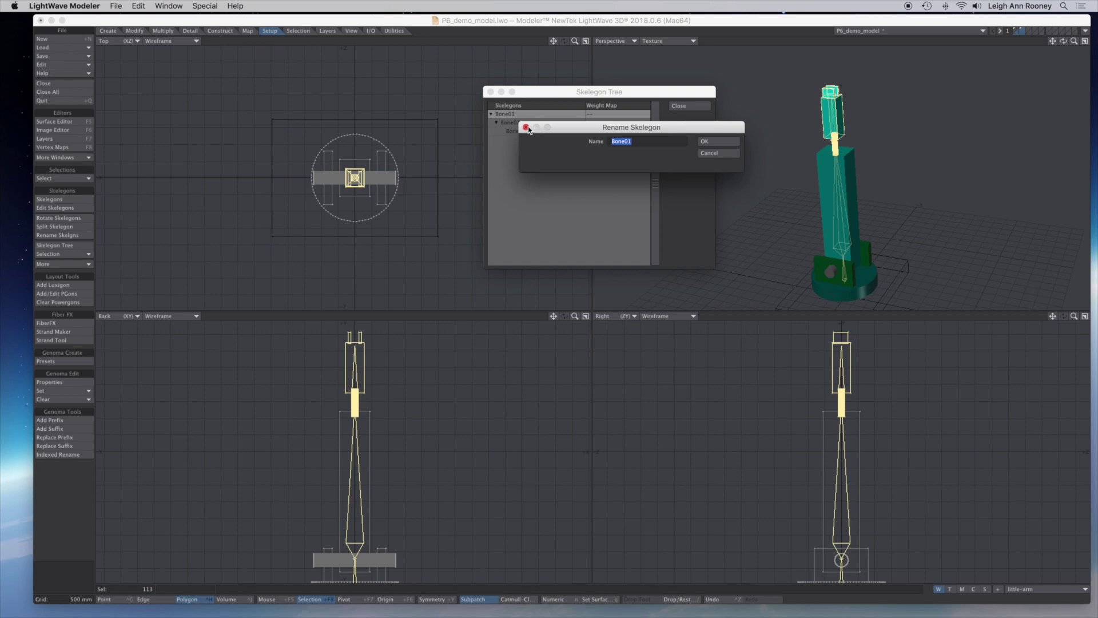
left_click(527, 128)
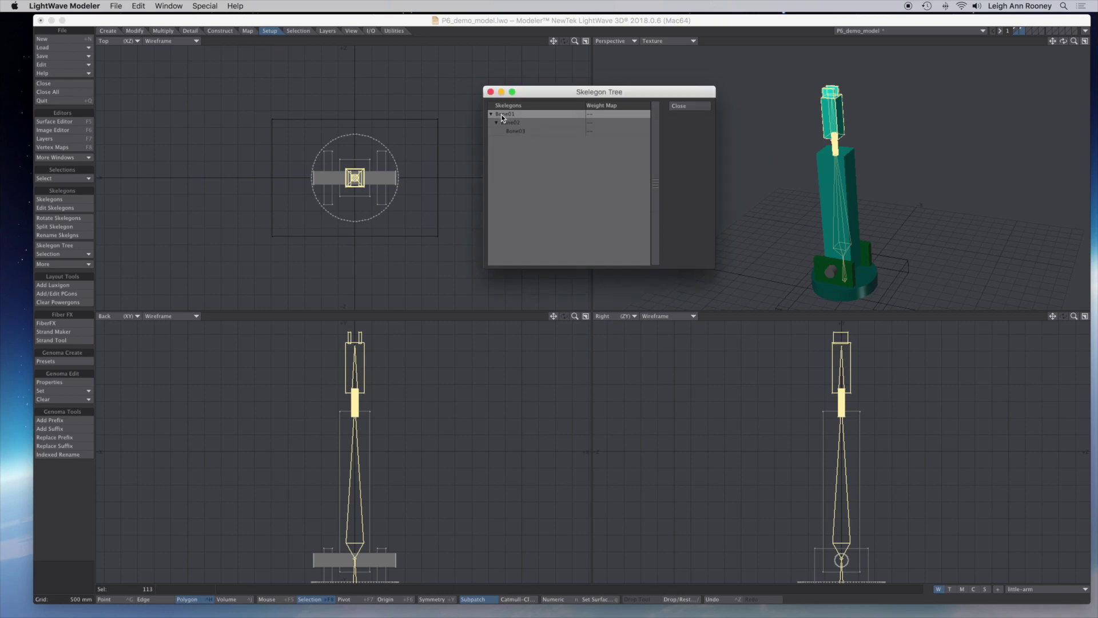
left_click_drag(568, 87, 555, 80)
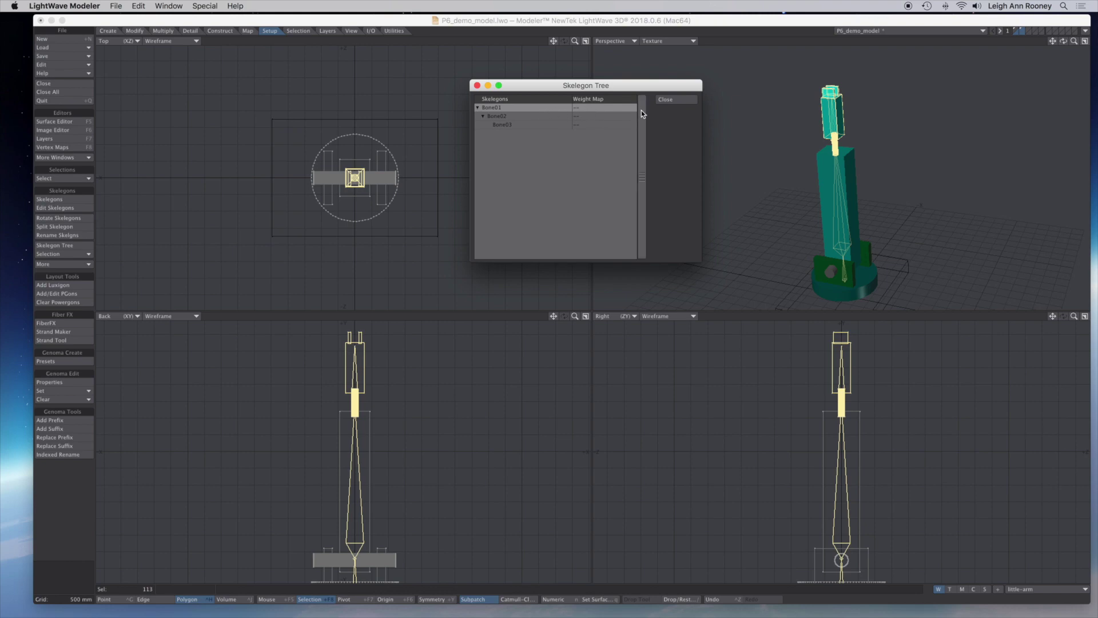
double_click(579, 112)
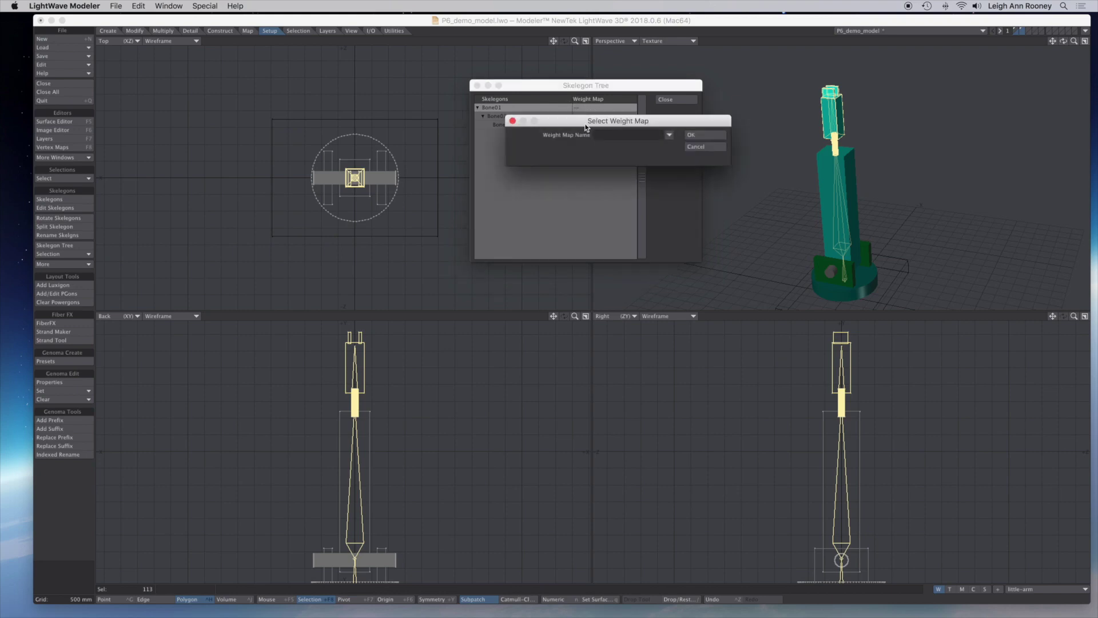
left_click(673, 136)
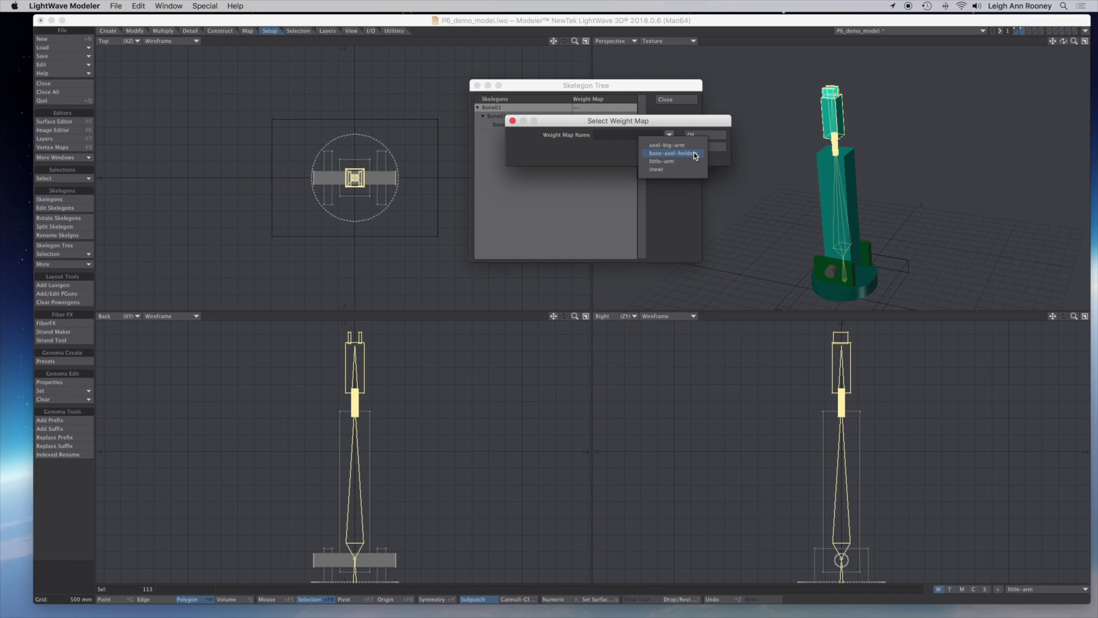
left_click(672, 153)
left_click(703, 136)
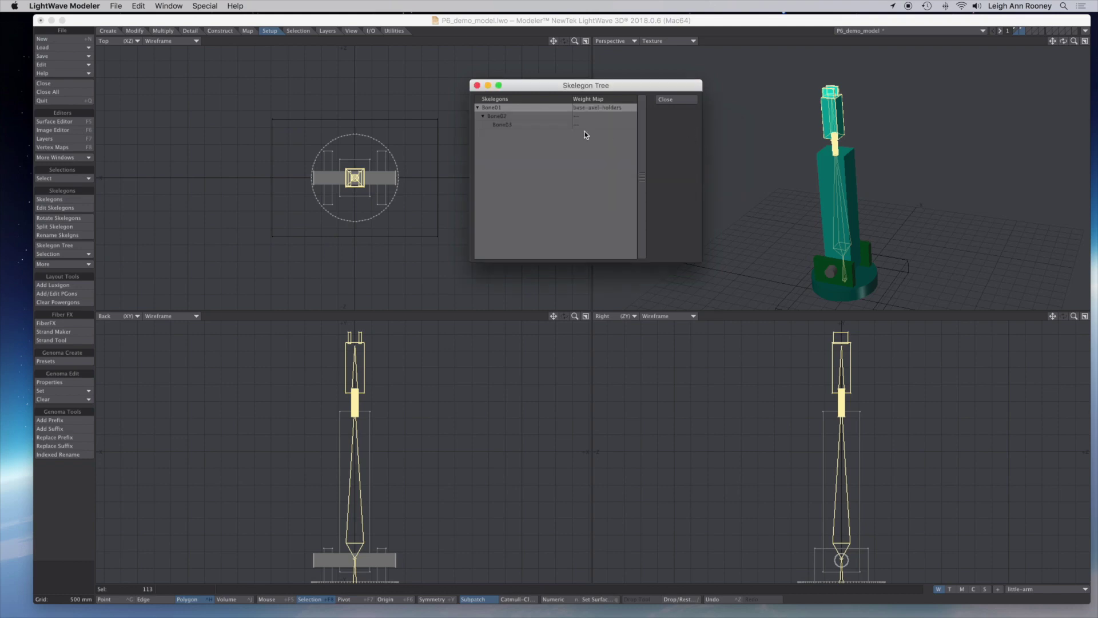
Assign the axel-big-arm weight map to the second bone, Bone02, in the Skelegon Tree
double_click(581, 117)
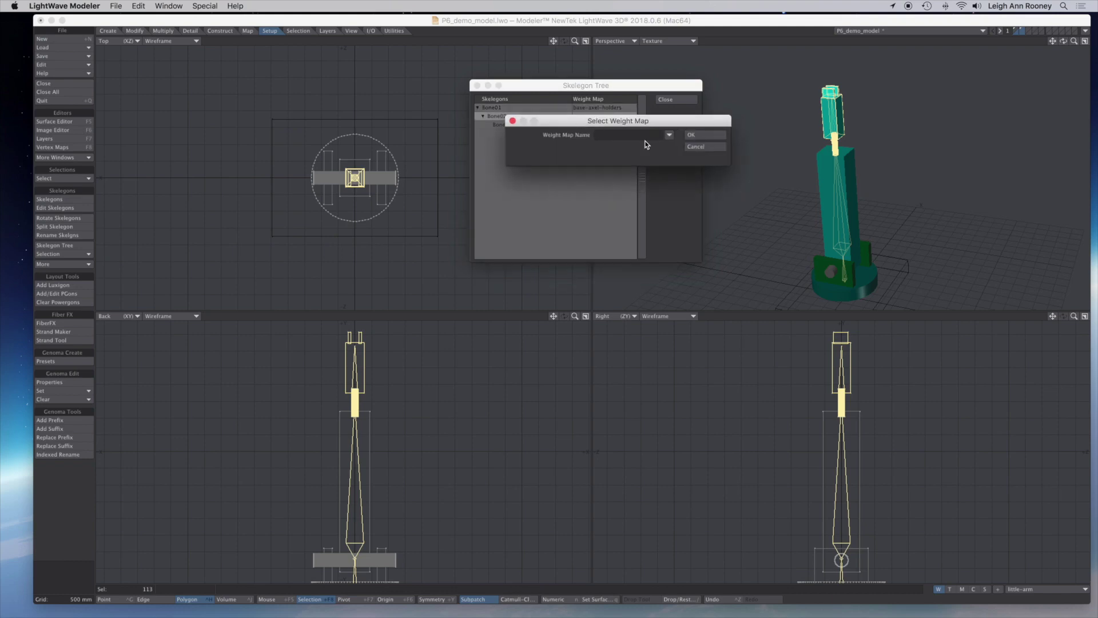
left_click(669, 136)
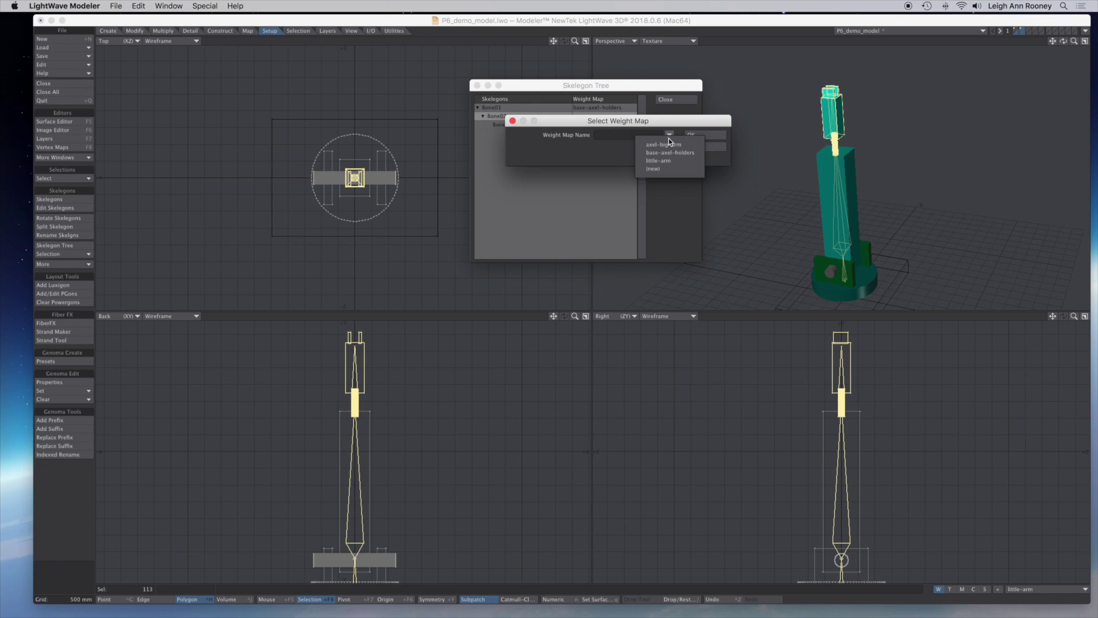
left_click(692, 145)
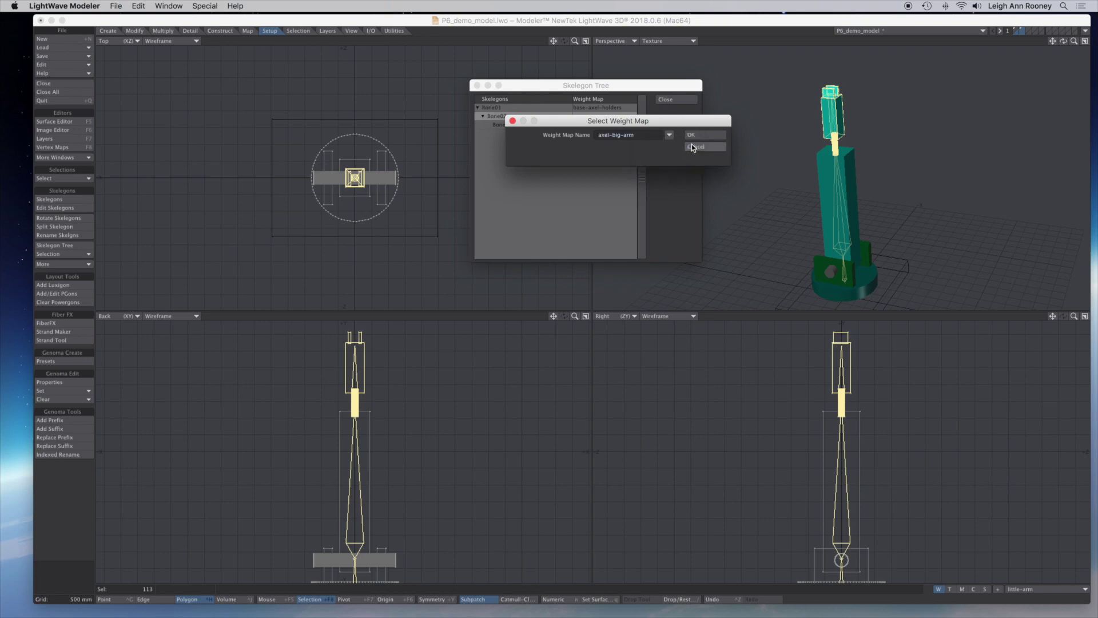
left_click(702, 135)
Assign the little-arm weight map to the last bone, Bone03, and close the Skelegon Tree
double_click(561, 126)
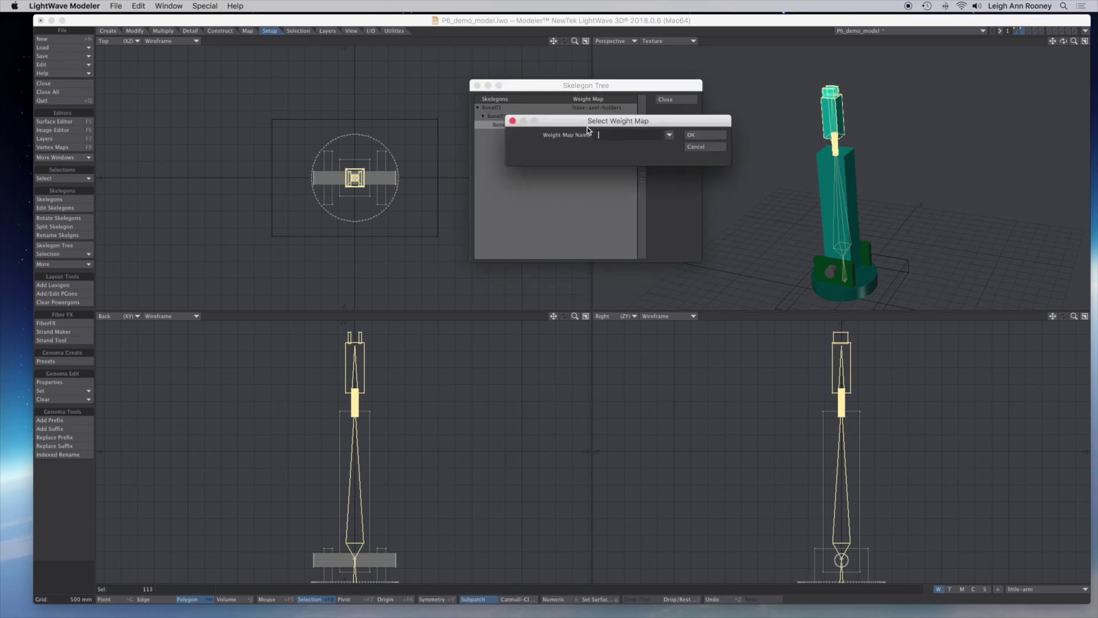
left_click(670, 136)
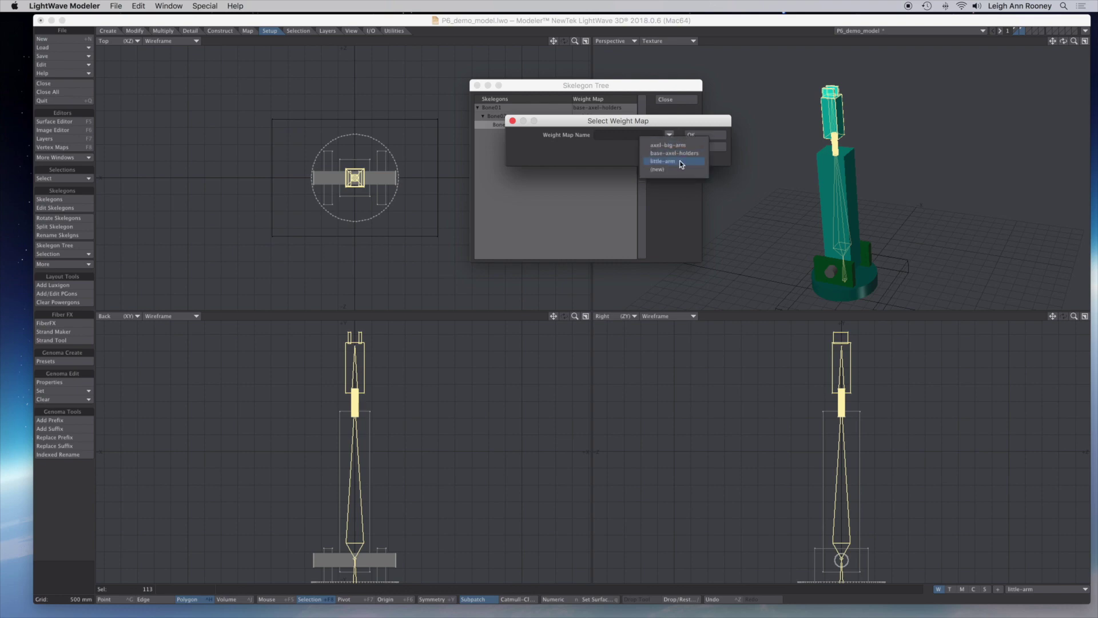
left_click(681, 161)
left_click(694, 137)
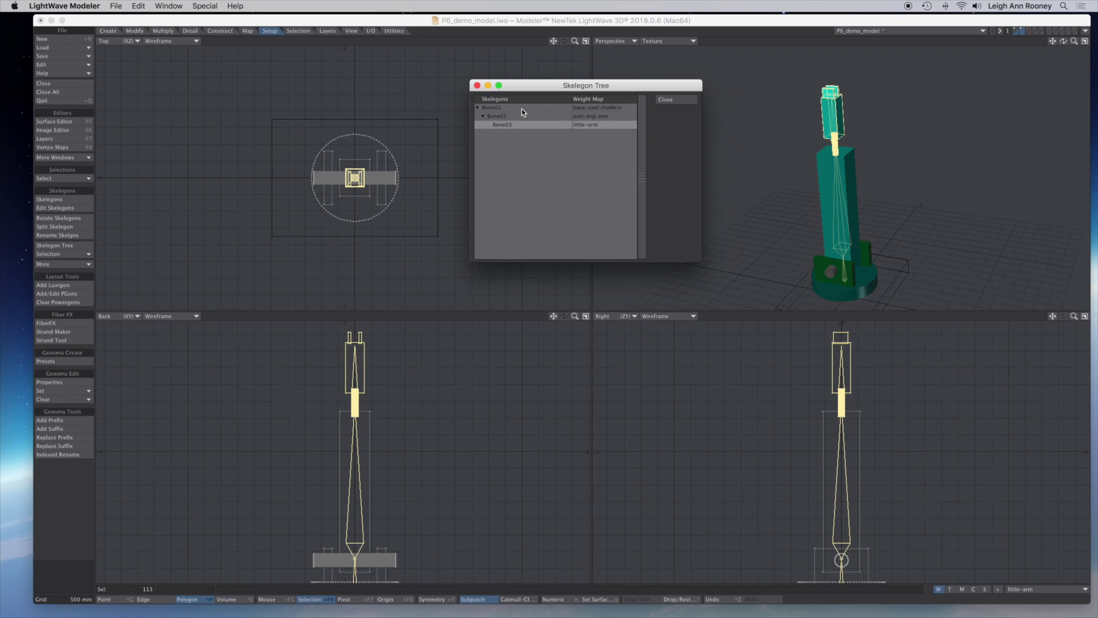
left_click(679, 101)
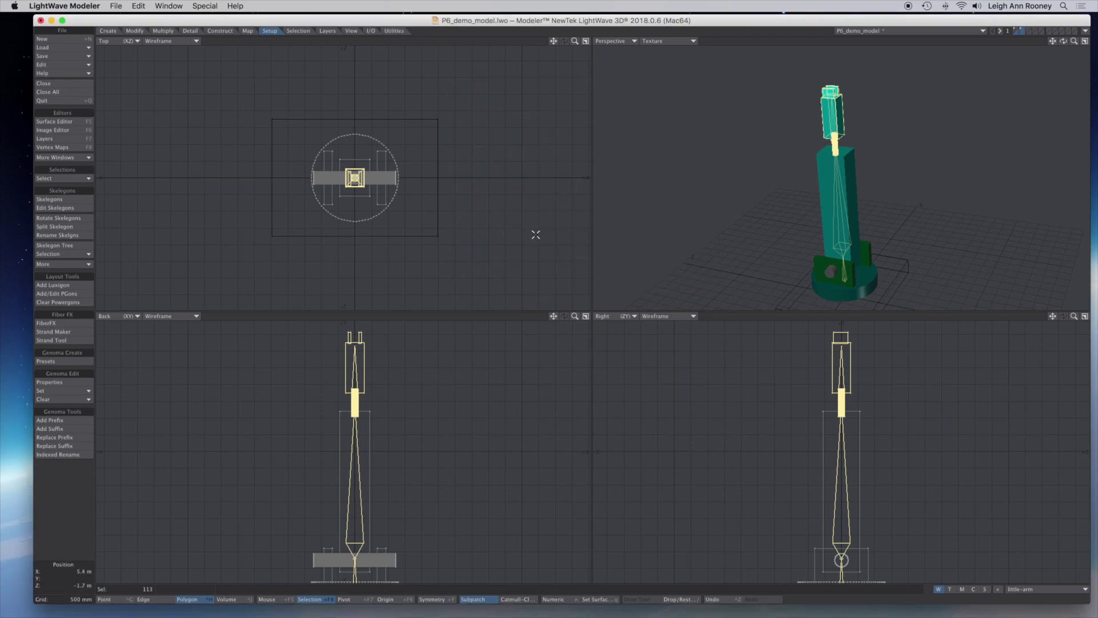
Switch to LightWave Layout and make the robot-arm layer of P6_demo_model the current object
left_click(1085, 32)
left_click(1064, 43)
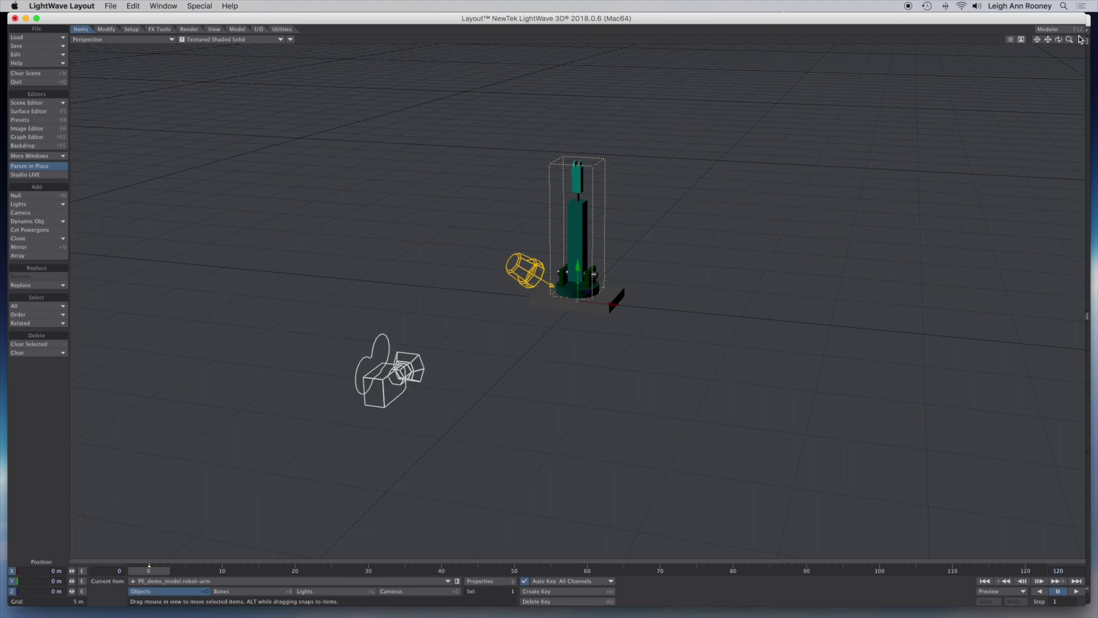
left_click_drag(1069, 40, 1054, 41)
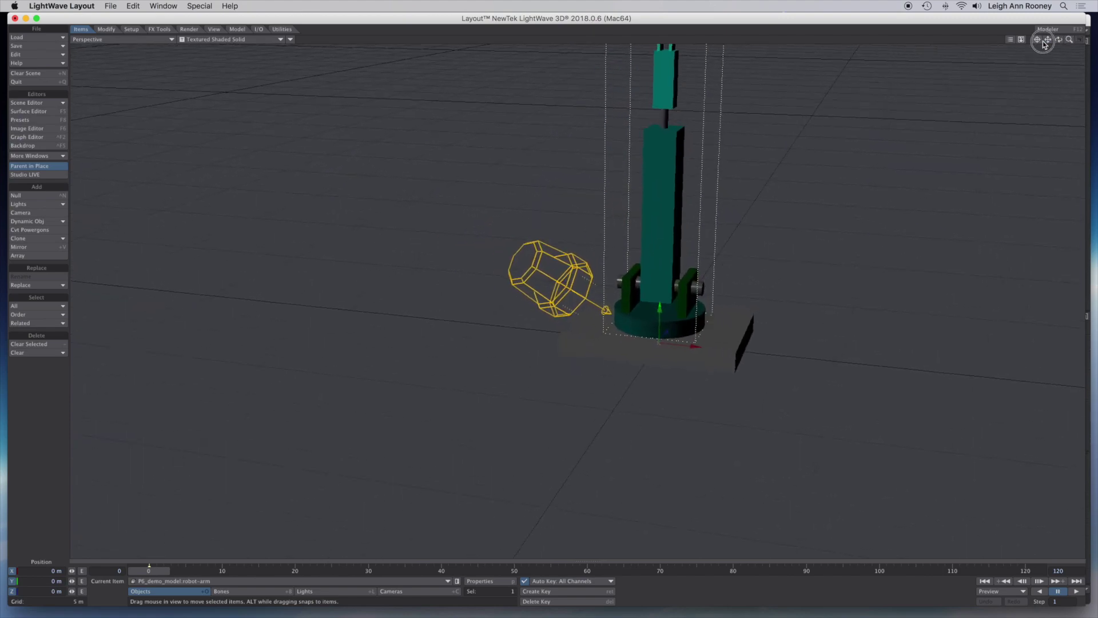
key("a")
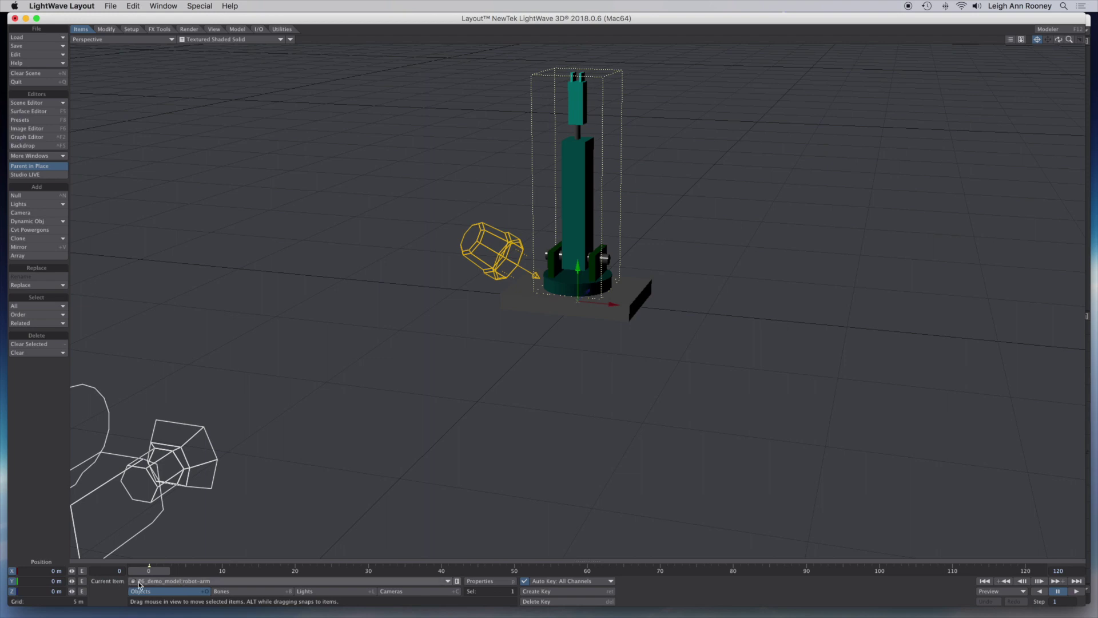
left_click(157, 582)
left_click(154, 574)
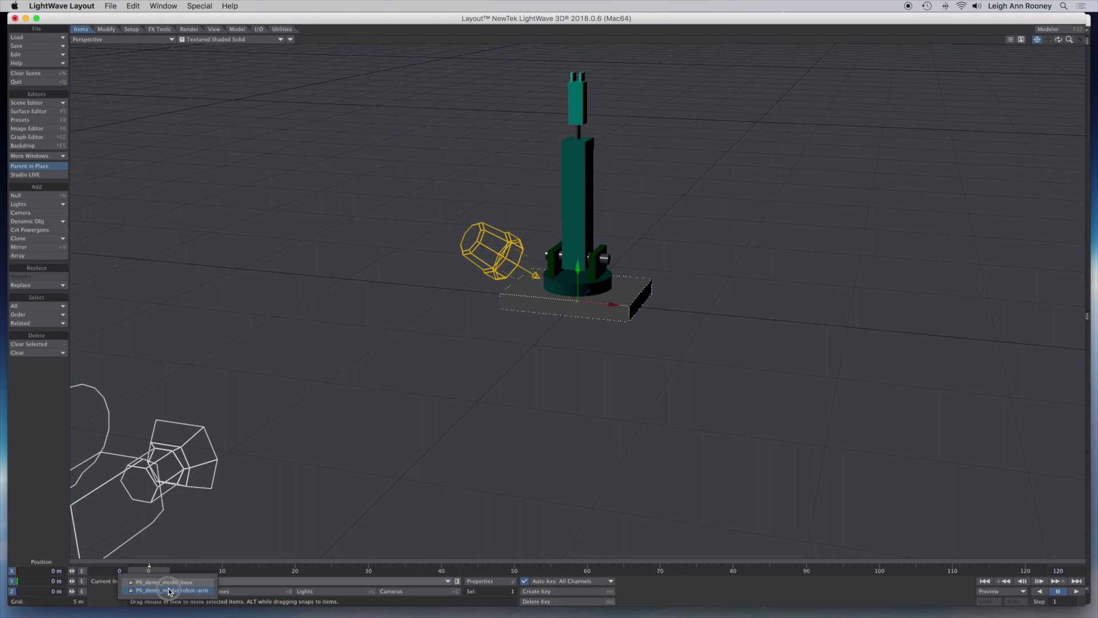
left_click(169, 583)
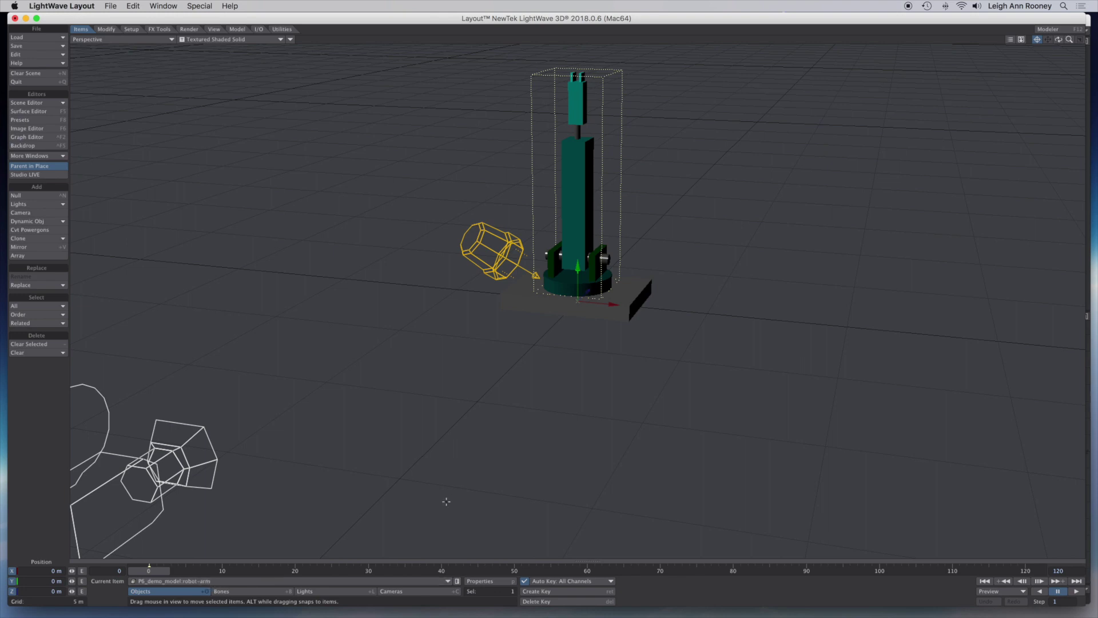
left_click(208, 581)
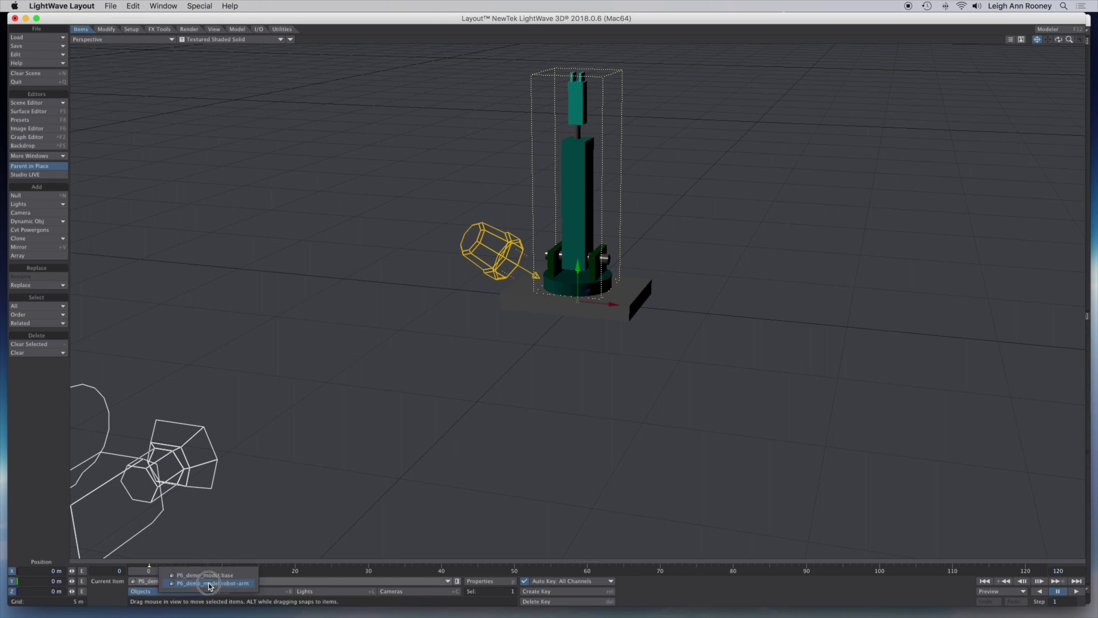
left_click(208, 584)
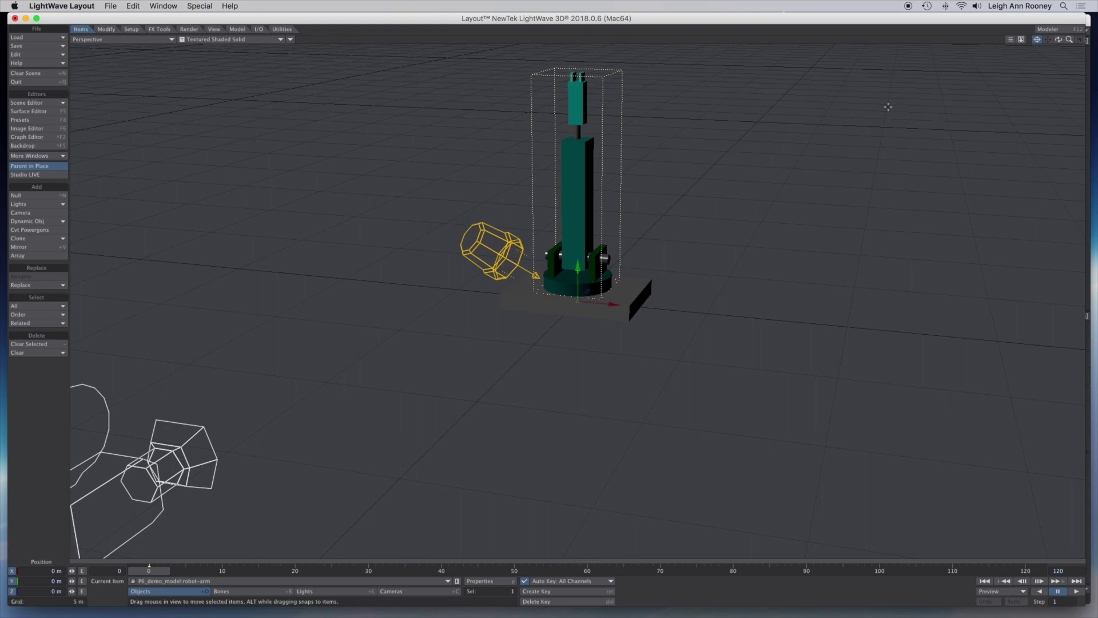
Convert the robot arm's skelegons to bones and check that Bone X-Ray is enabled for the viewport
left_click_drag(1037, 39, 1037, 39)
left_click(131, 29)
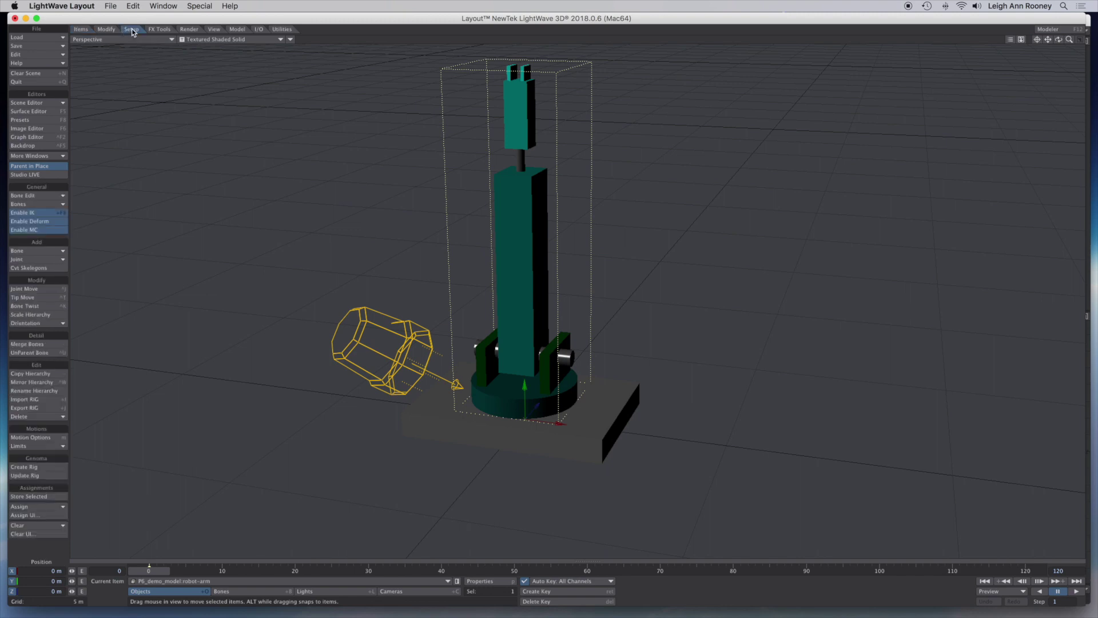
left_click(30, 268)
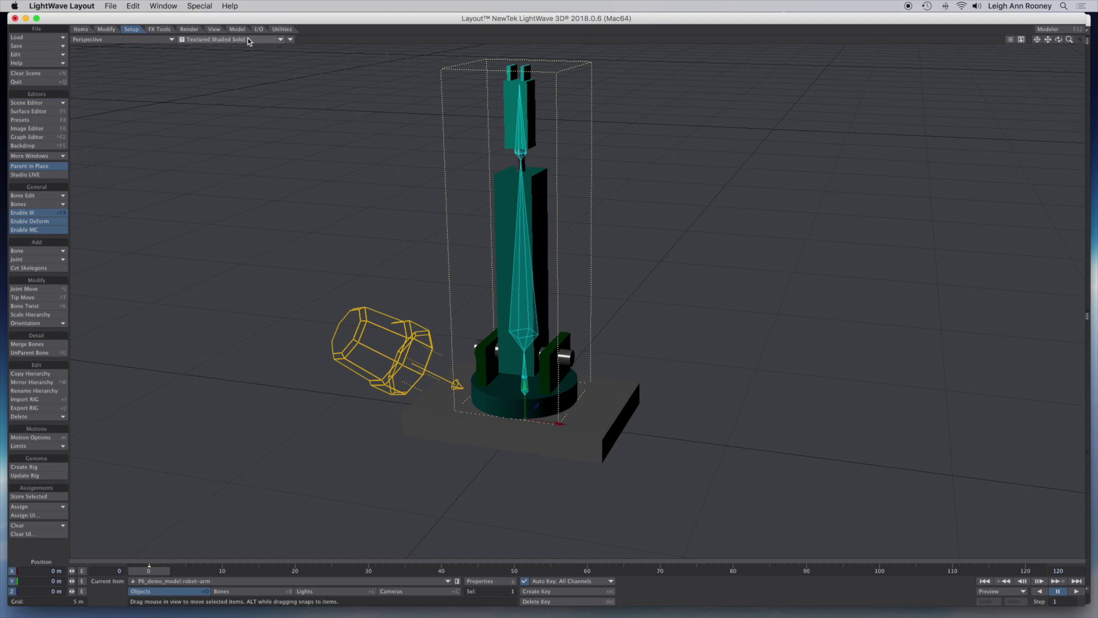
left_click(291, 40)
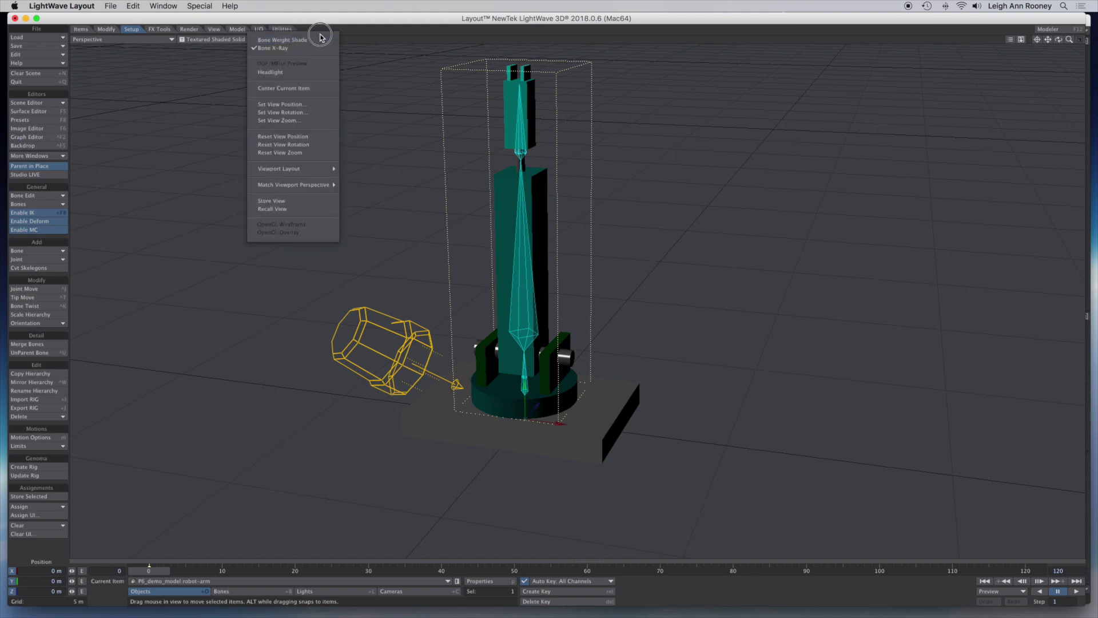
left_click(382, 44)
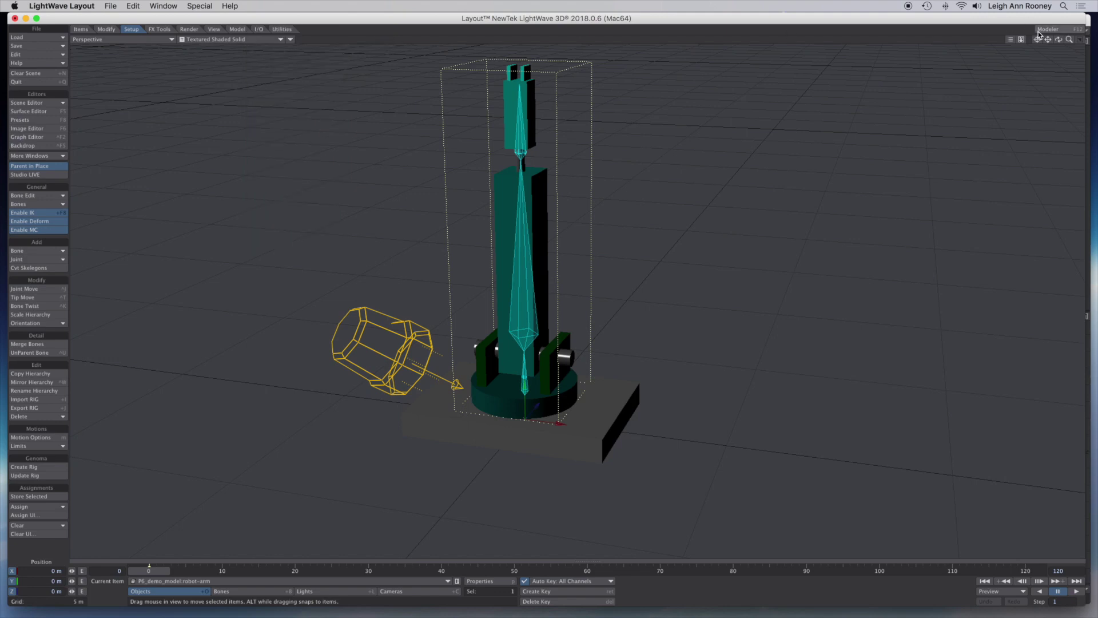
Move the light away from the robot arm to about -17.2 m in X, and return to object editing
mouse_move(1059, 40)
left_mouse_down()
mouse_move(1026, 41)
mouse_move(1055, 41)
mouse_move(1045, 41)
left_mouse_up()
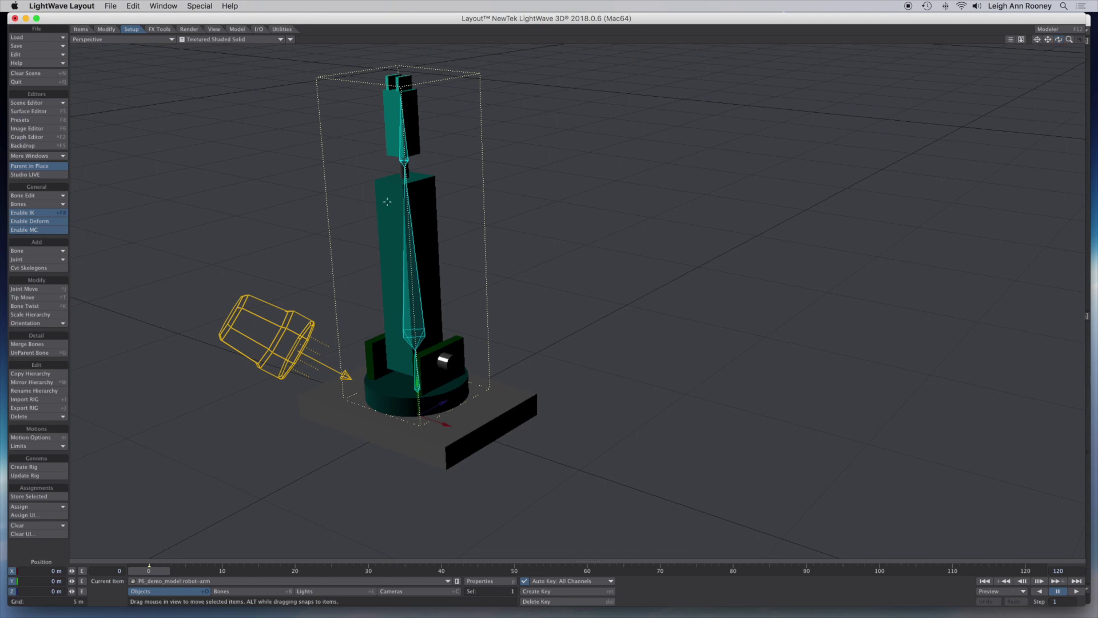
left_click(319, 591)
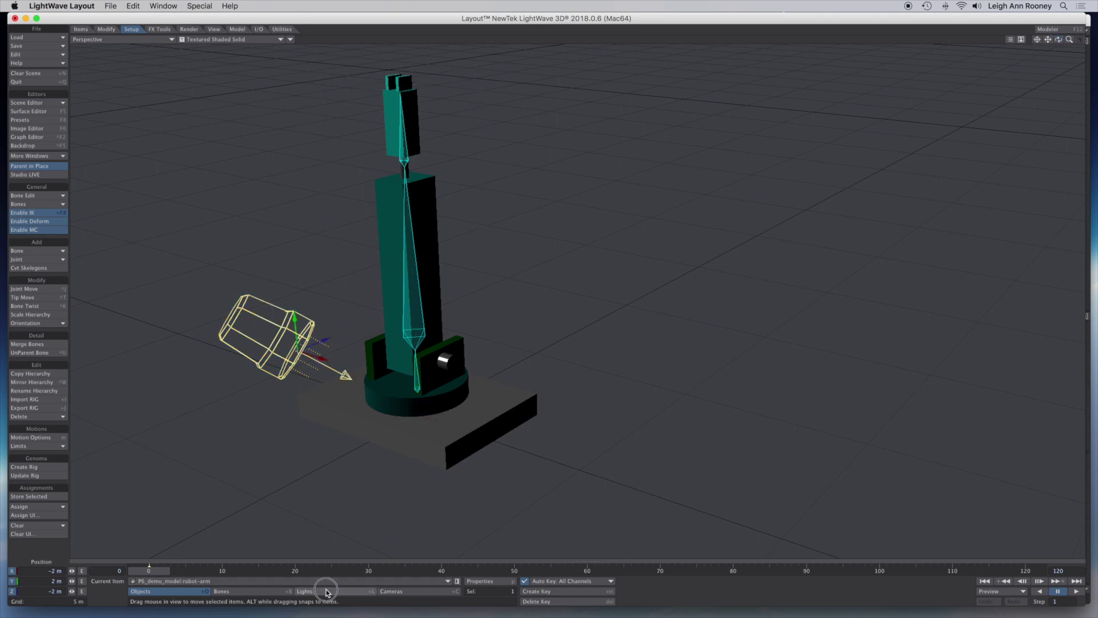
left_click_drag(266, 337, 86, 321)
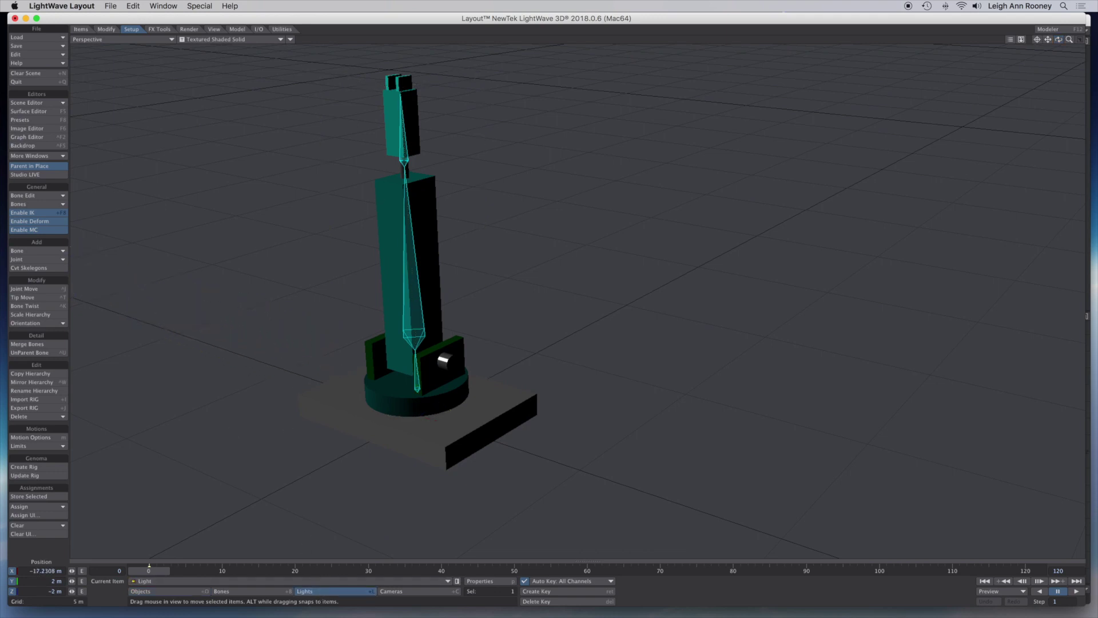
left_click(192, 593)
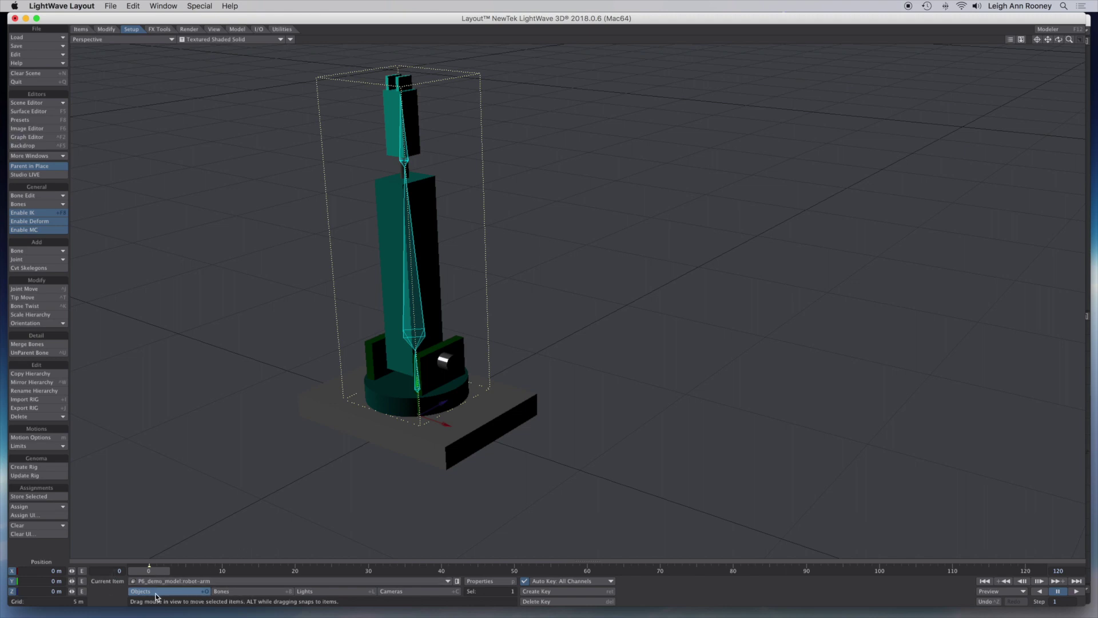
Switch to bone editing and step through the arm's bones to make the root bone, Bone01, the current item
left_click(231, 595)
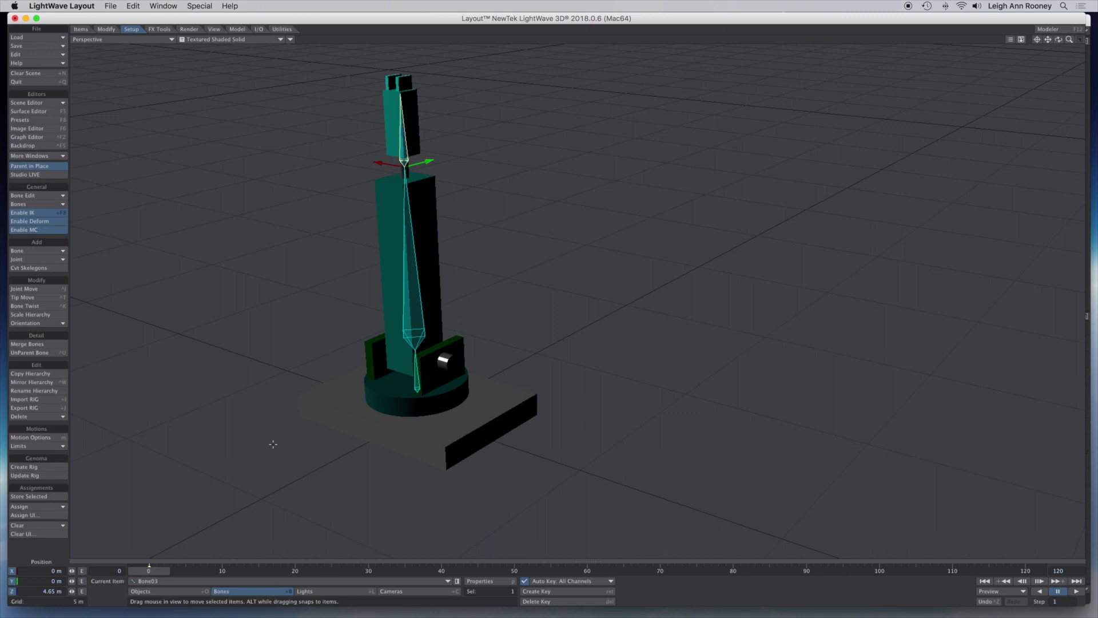
left_click(169, 580)
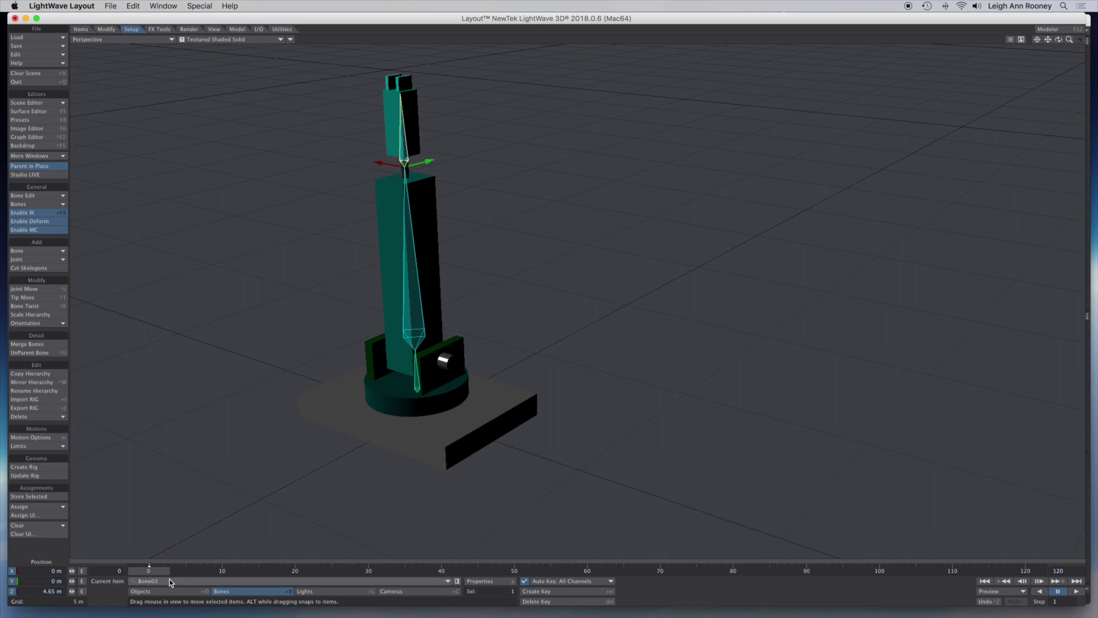
left_click_drag(173, 579, 177, 572)
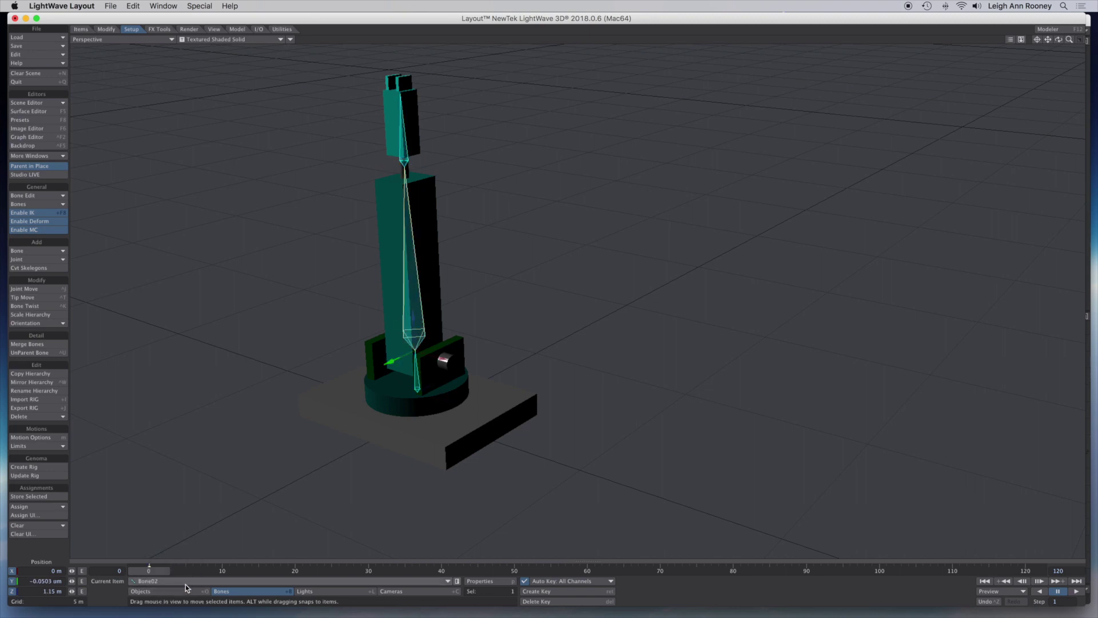
left_click_drag(187, 578, 185, 585)
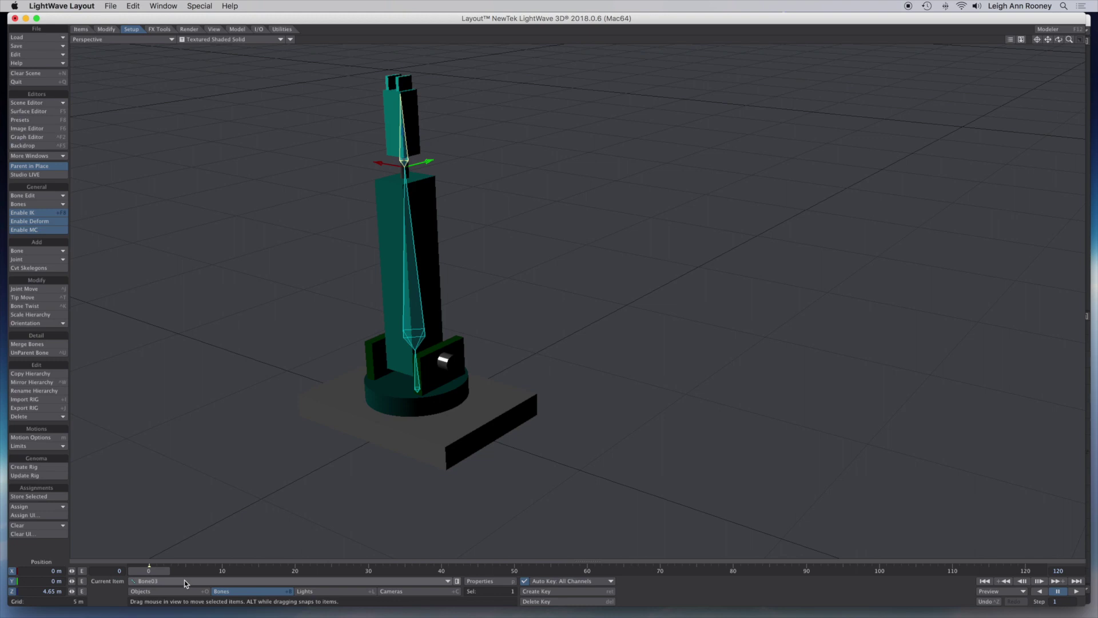
key("Up")
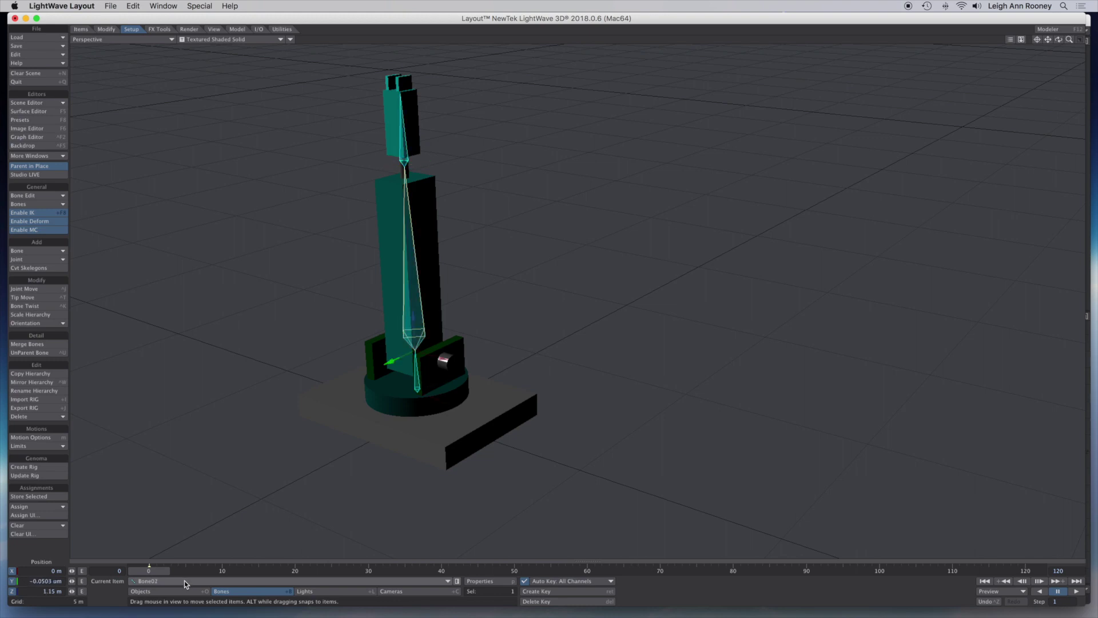
key("Up")
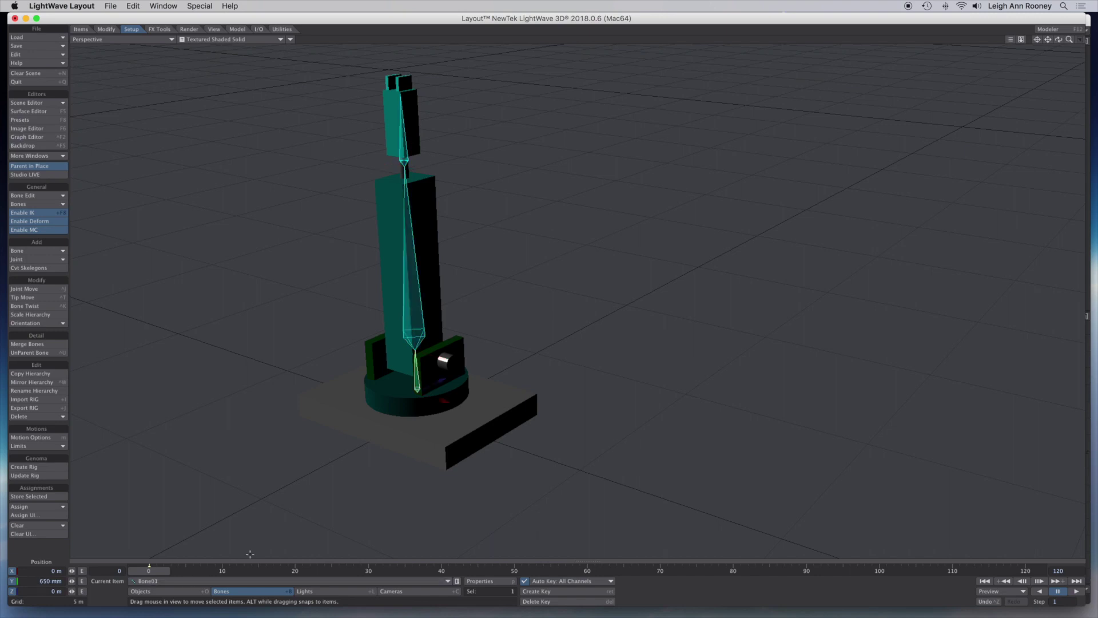
Rotate the root bone, Bone01, to a heading of about 20.7° and a pitch of about -89°
left_click(107, 29)
left_click(33, 234)
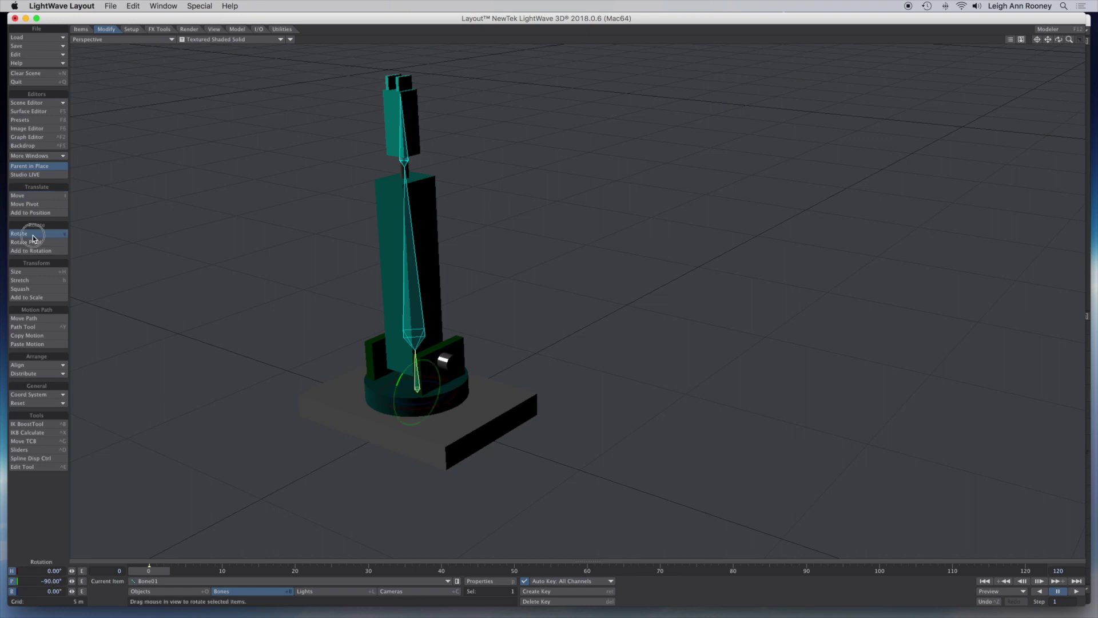
left_click(32, 195)
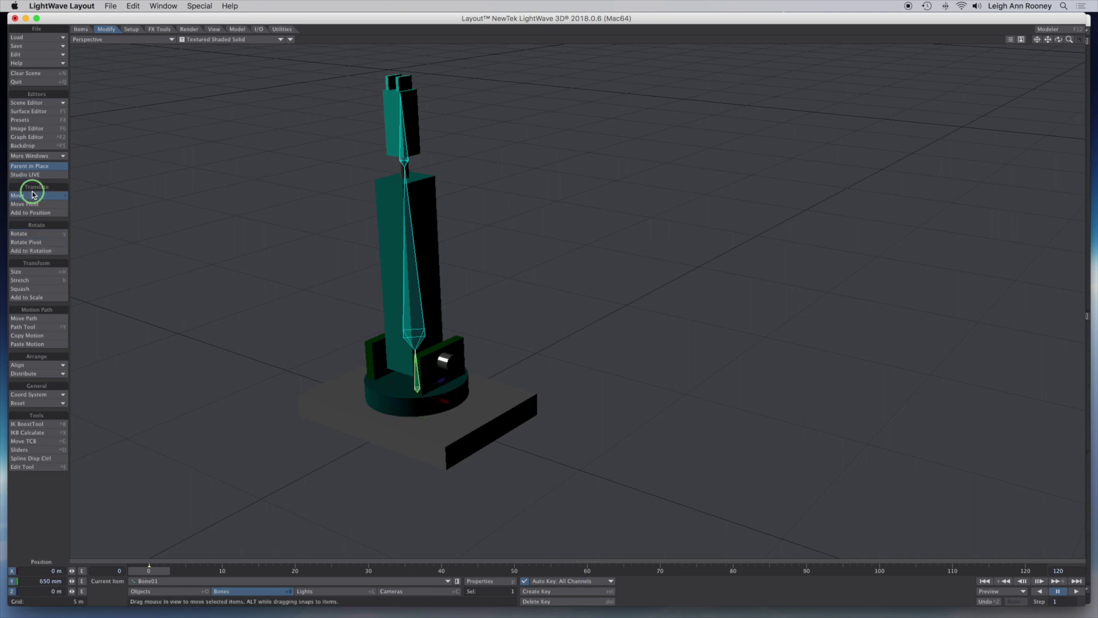
left_click(34, 233)
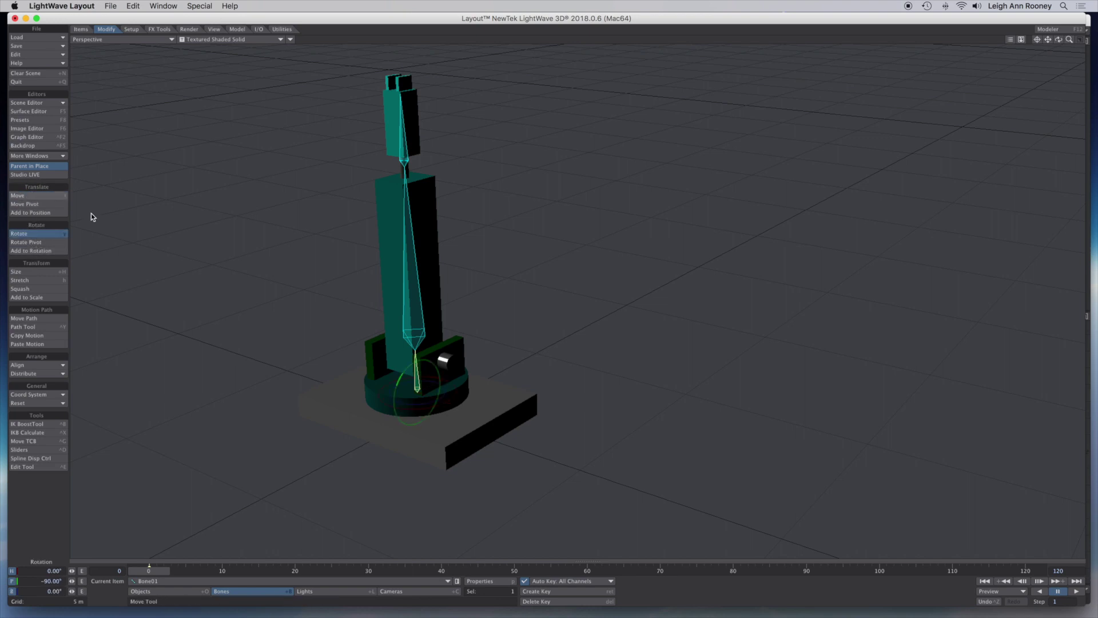
mouse_move(1058, 39)
left_mouse_down()
mouse_move(1081, 38)
mouse_move(1059, 47)
left_mouse_up()
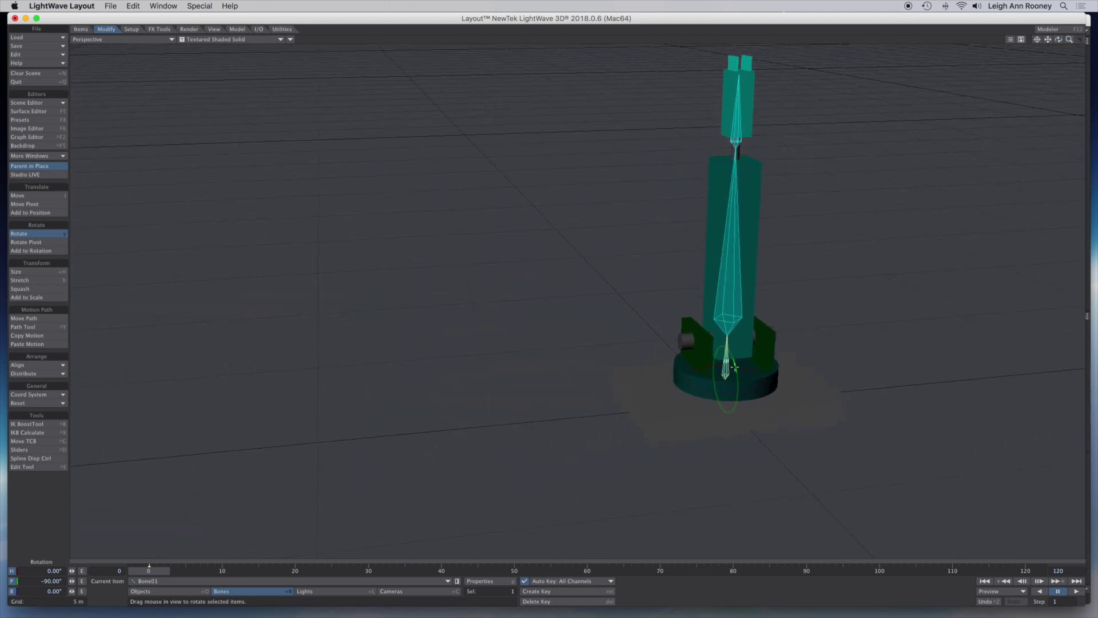
mouse_move(736, 364)
left_mouse_down()
mouse_move(742, 393)
mouse_move(734, 388)
mouse_move(760, 391)
mouse_move(739, 390)
mouse_move(755, 391)
mouse_move(744, 391)
mouse_move(751, 372)
left_mouse_up()
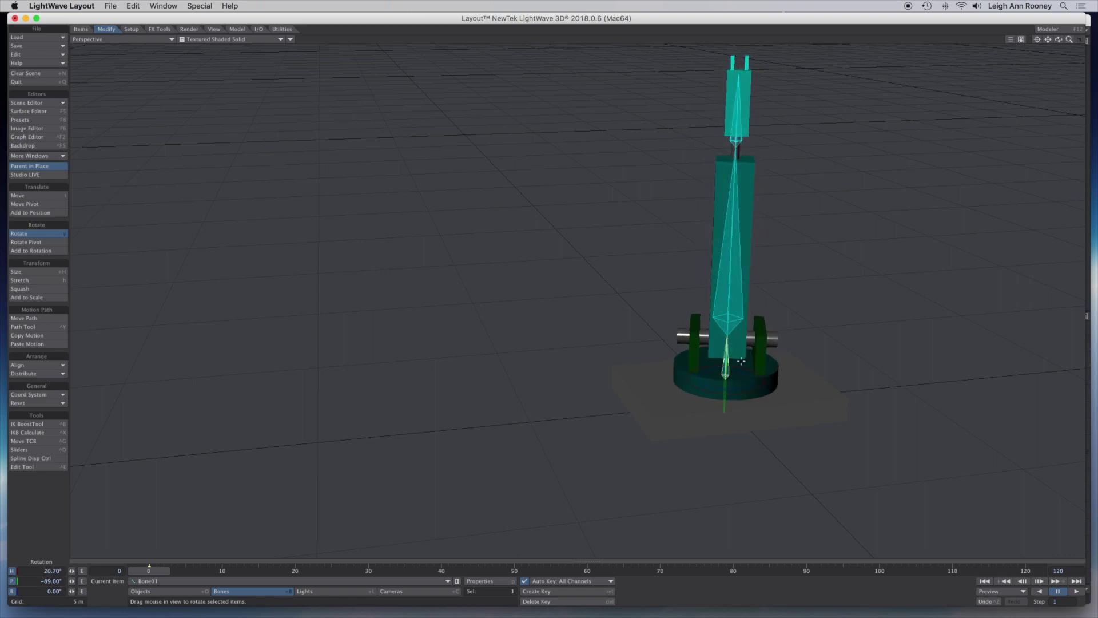
Test the robot arm's middle bone, Bone02, by rotating it to a pitch of about -20.6°
key("Down")
key("Up")
left_click(189, 582)
left_click(191, 591)
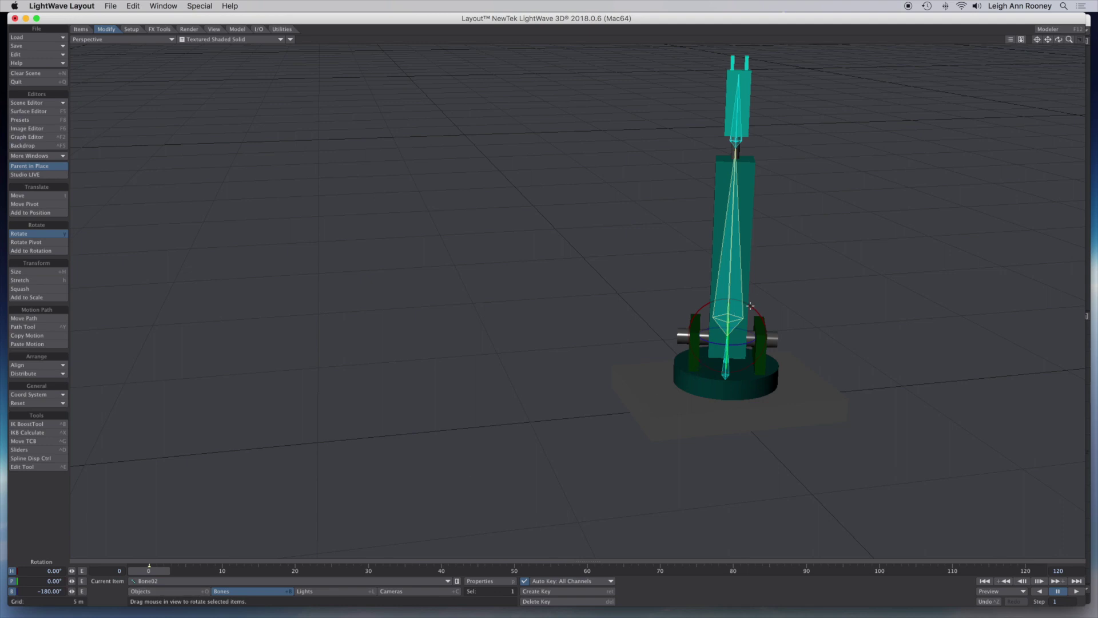
left_click_drag(1059, 41, 1042, 41)
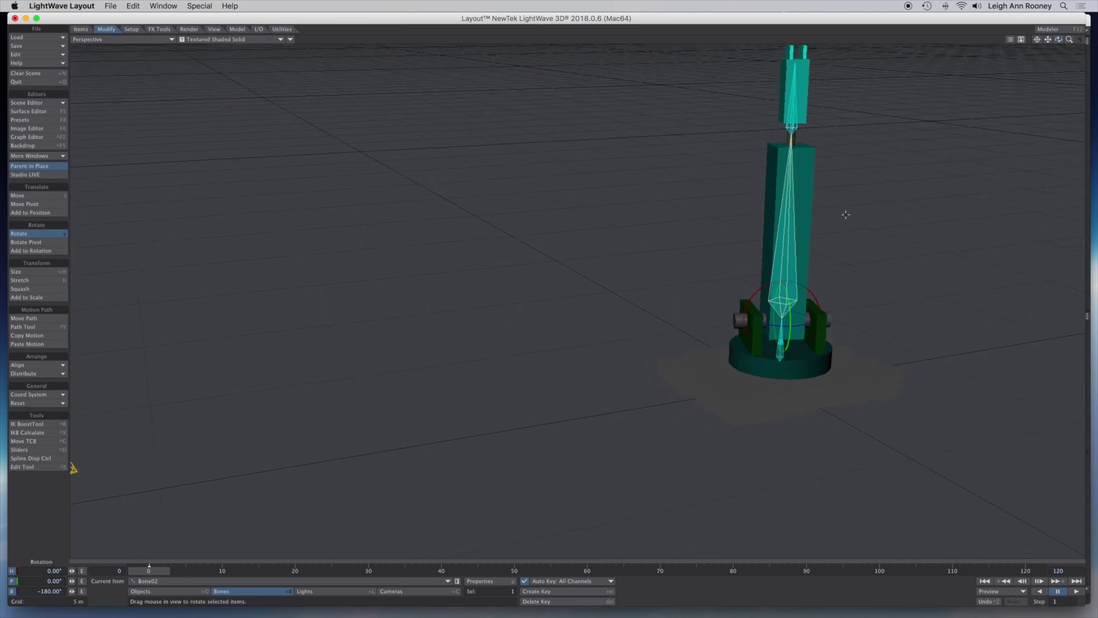
mouse_move(73, 468)
left_mouse_down()
mouse_move(73, 454)
mouse_move(73, 468)
left_mouse_up()
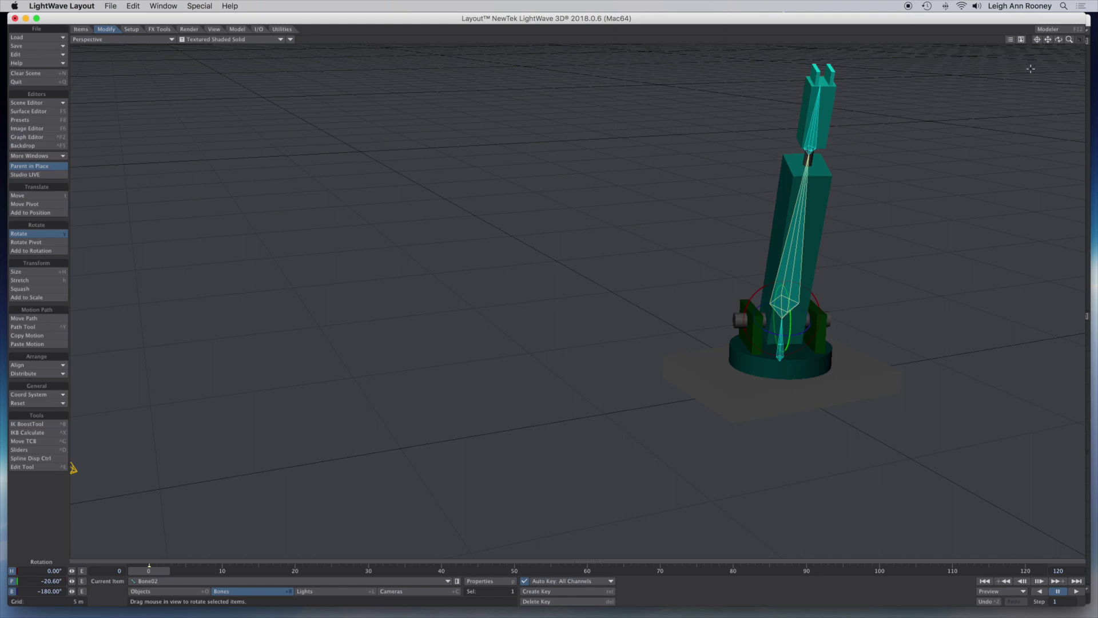
mouse_move(1068, 40)
left_mouse_down()
mouse_move(1048, 39)
mouse_move(1060, 50)
left_mouse_up()
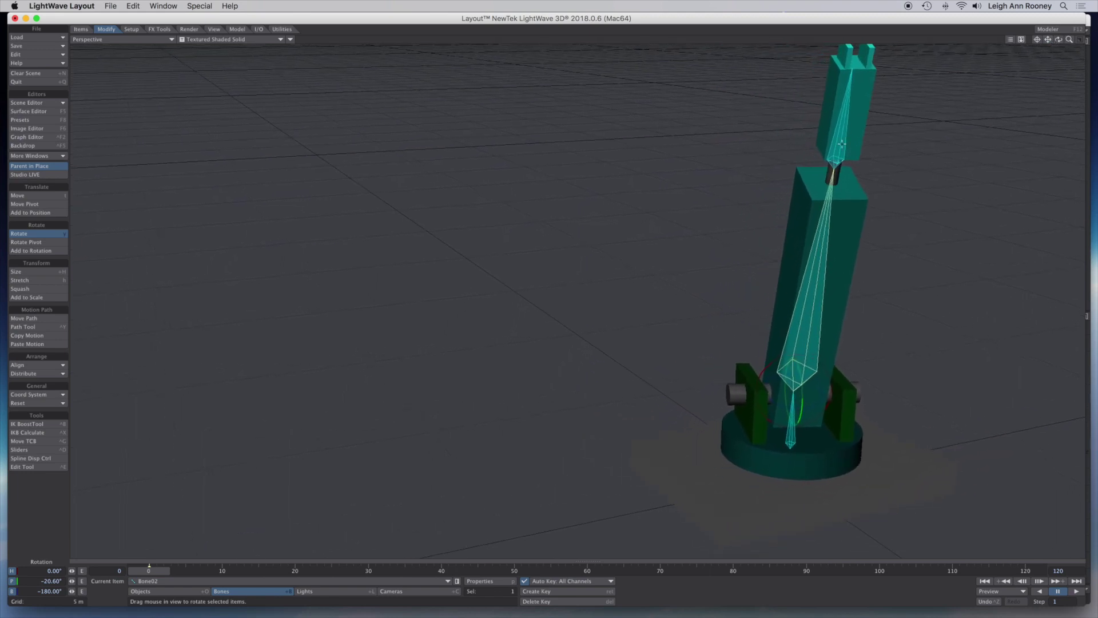
Test the upper bone, Bone03, with a bank rotation of about -33.8°, and undo the test rotations of Bone03 and Bone02
left_click(160, 581)
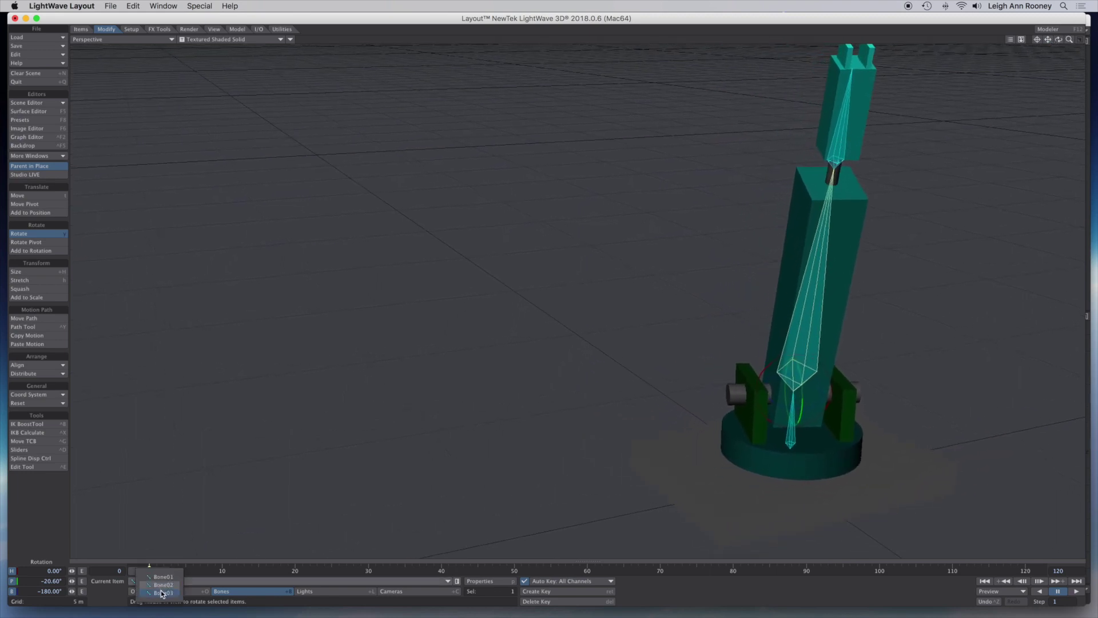
left_click(163, 595)
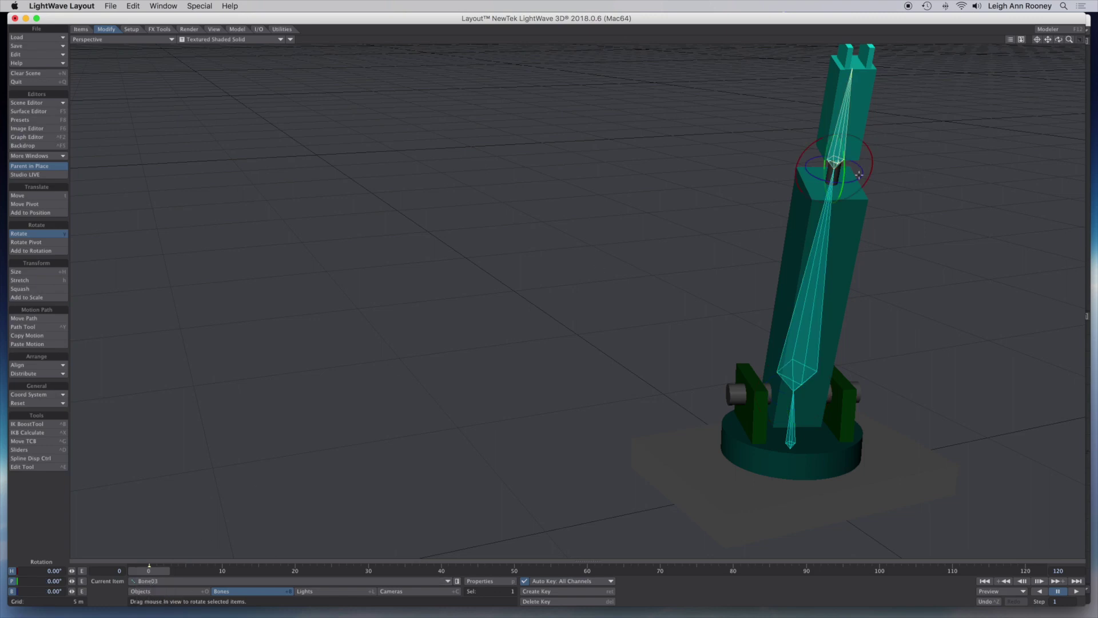
mouse_move(860, 177)
left_mouse_down()
mouse_move(837, 183)
mouse_move(860, 178)
left_mouse_up()
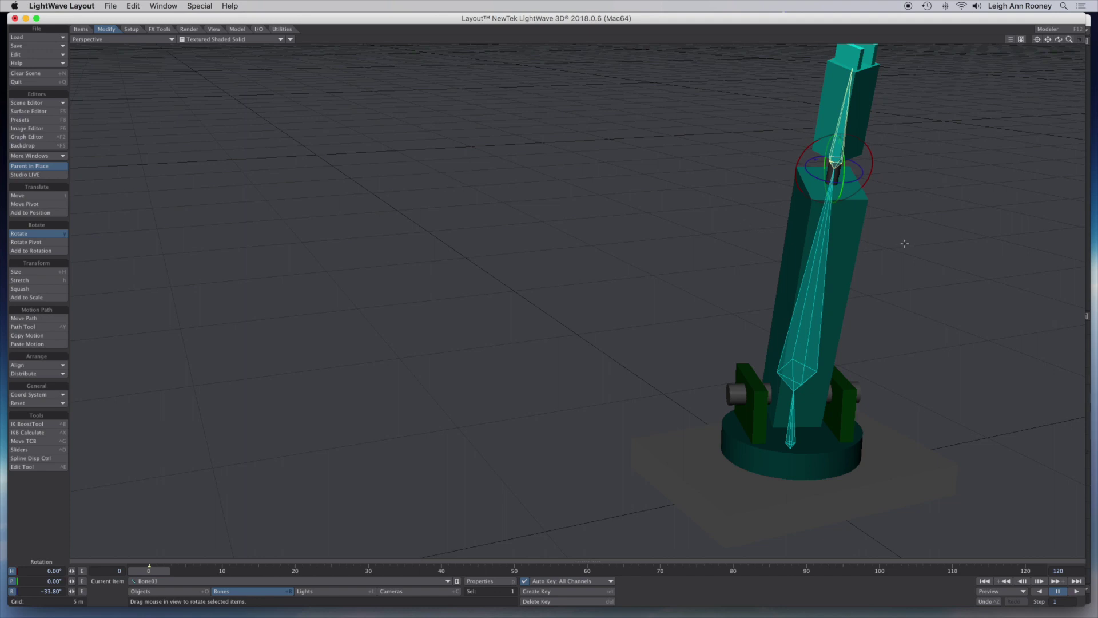
key("ctrl+z")
key("ctrl+z")
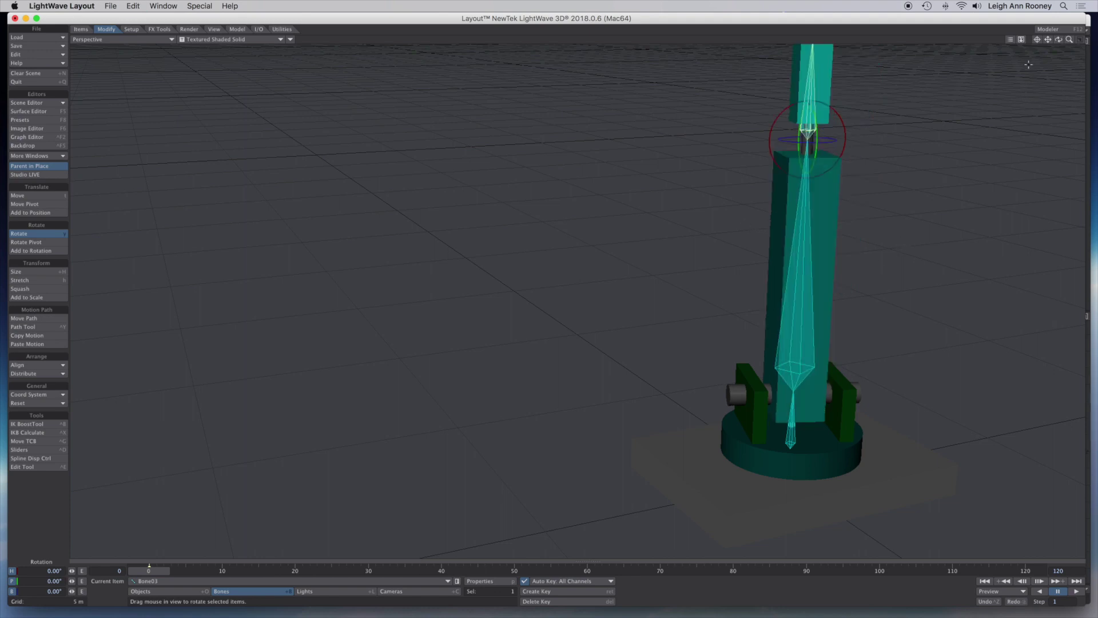
Advance to frame 10 and rotate the upper bone, Bone03, to a bank of about 104.2°
left_click_drag(1070, 39, 1069, 44)
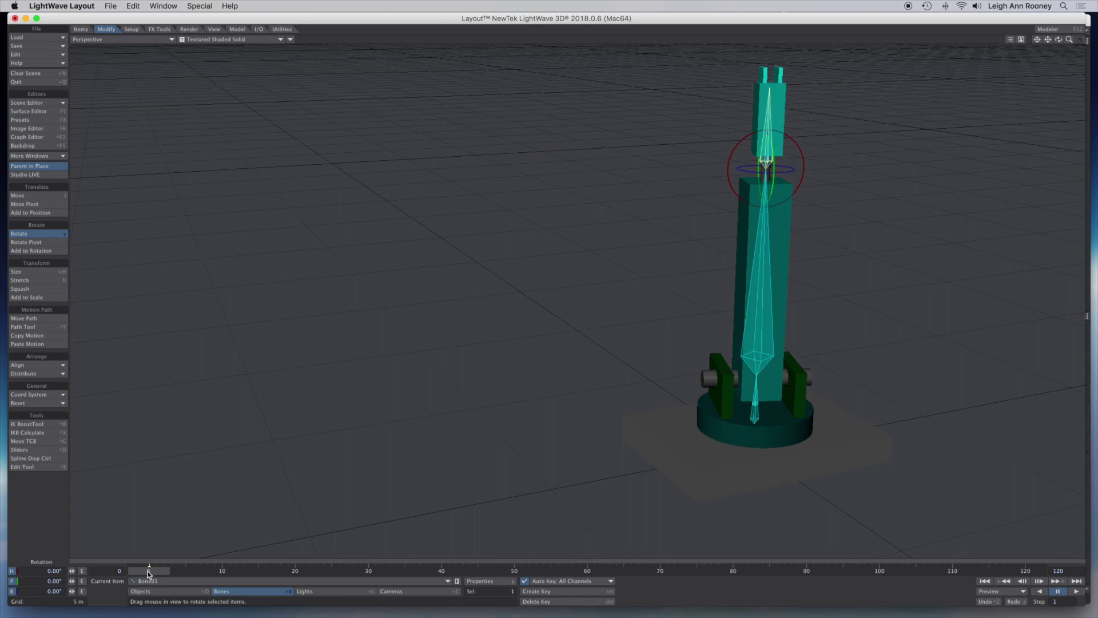
key("Right")
key("Right")
key("Right")
key("Right")
key("Right")
key("Right")
key("Right")
key("Right")
key("Right")
key("Right")
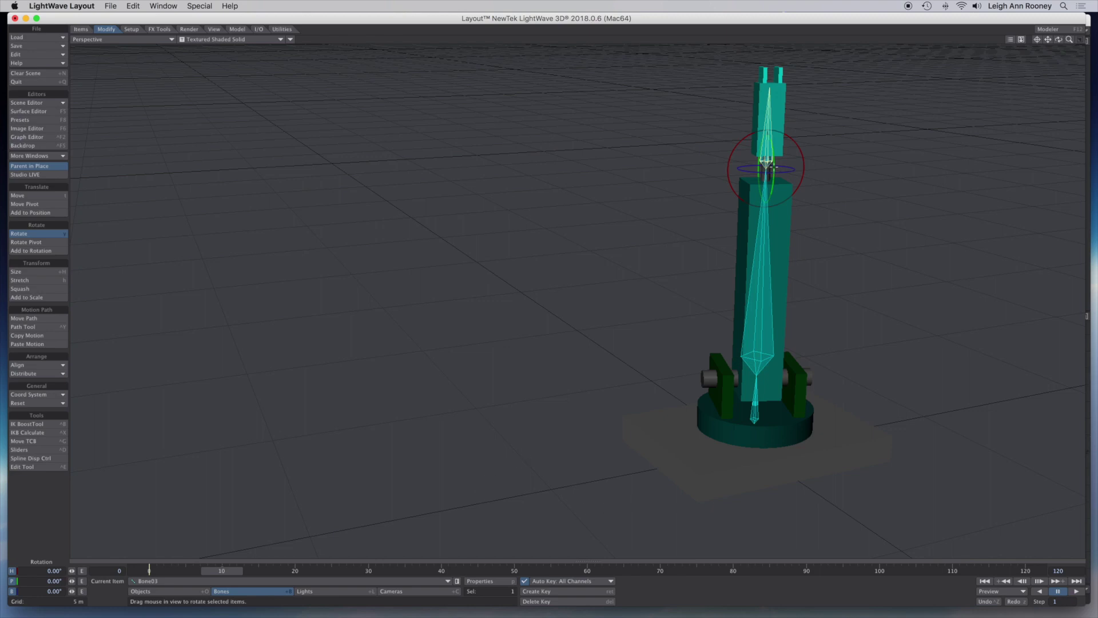
mouse_move(788, 170)
left_mouse_down()
mouse_move(811, 169)
mouse_move(794, 173)
left_mouse_up()
At frame 10, rotate the middle bone, Bone02, to a pitch of about 31.5° while keeping its bank at -180°
left_click(138, 581)
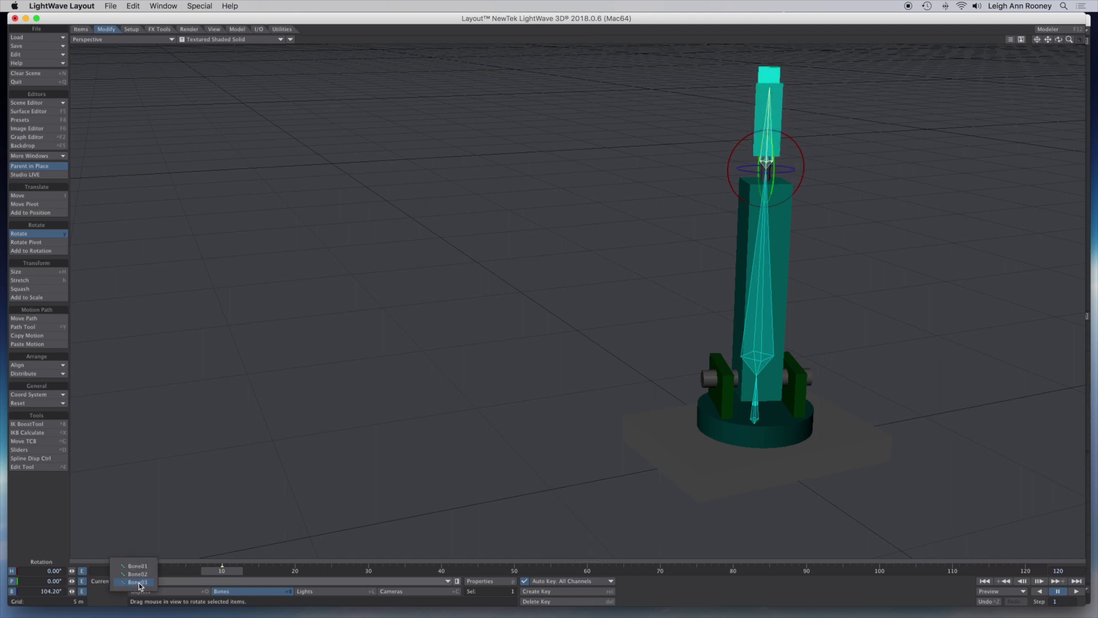
left_click(137, 574)
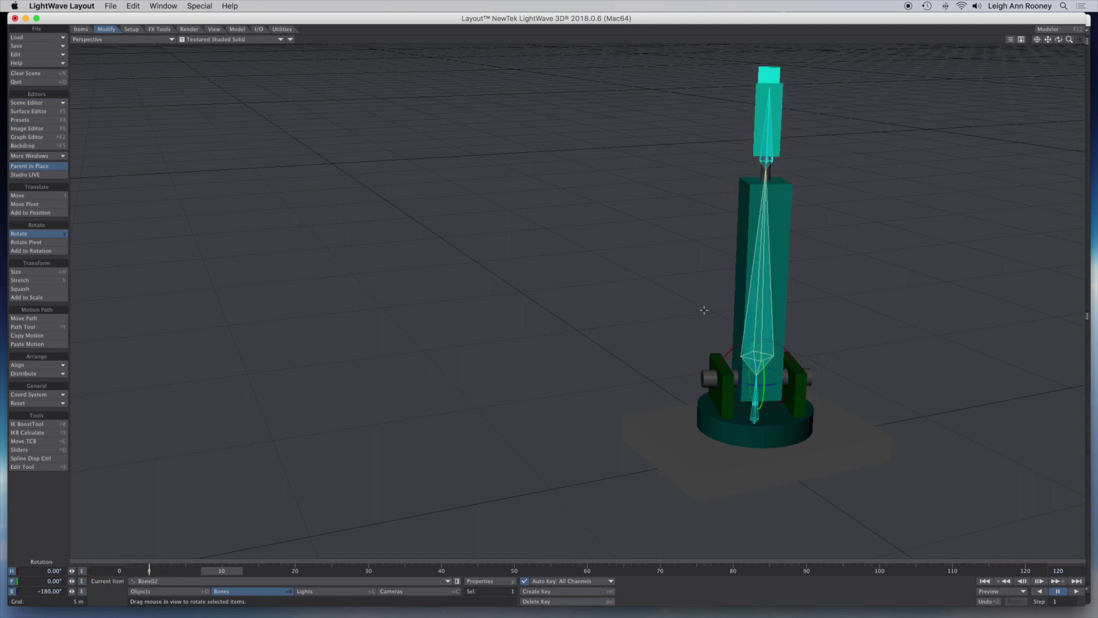
left_click_drag(769, 382, 765, 382)
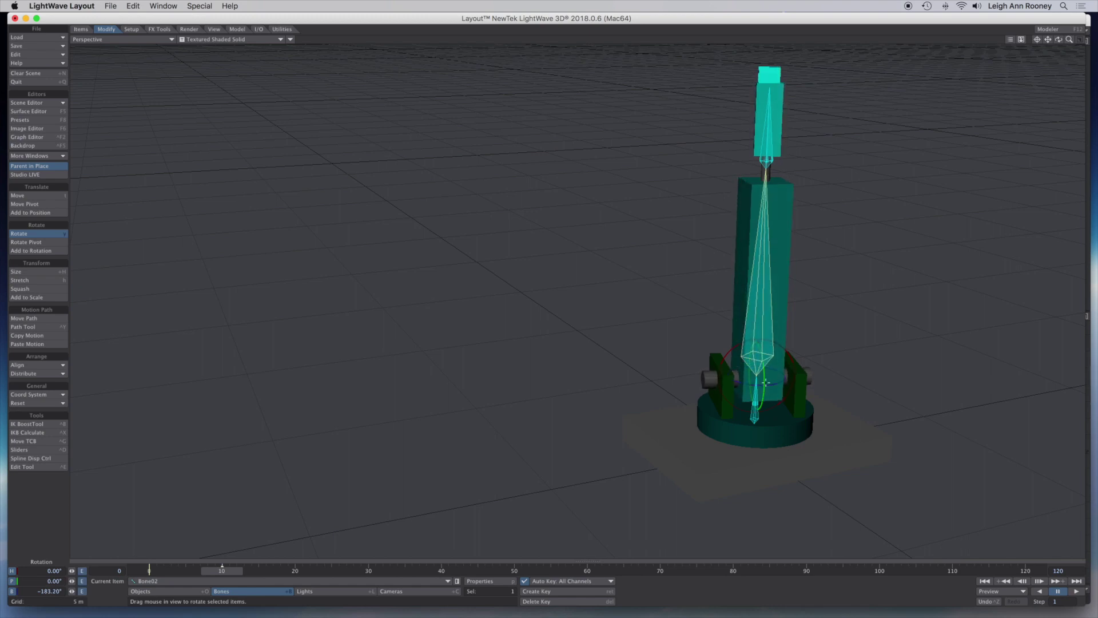
key("ctrl+z")
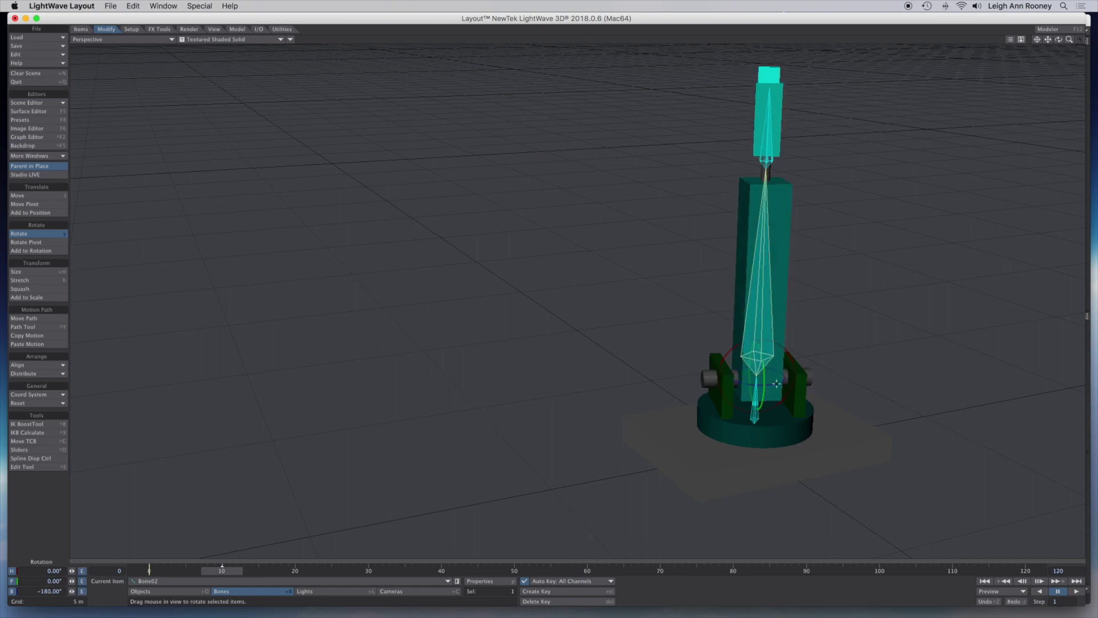
left_click_drag(764, 374, 764, 406)
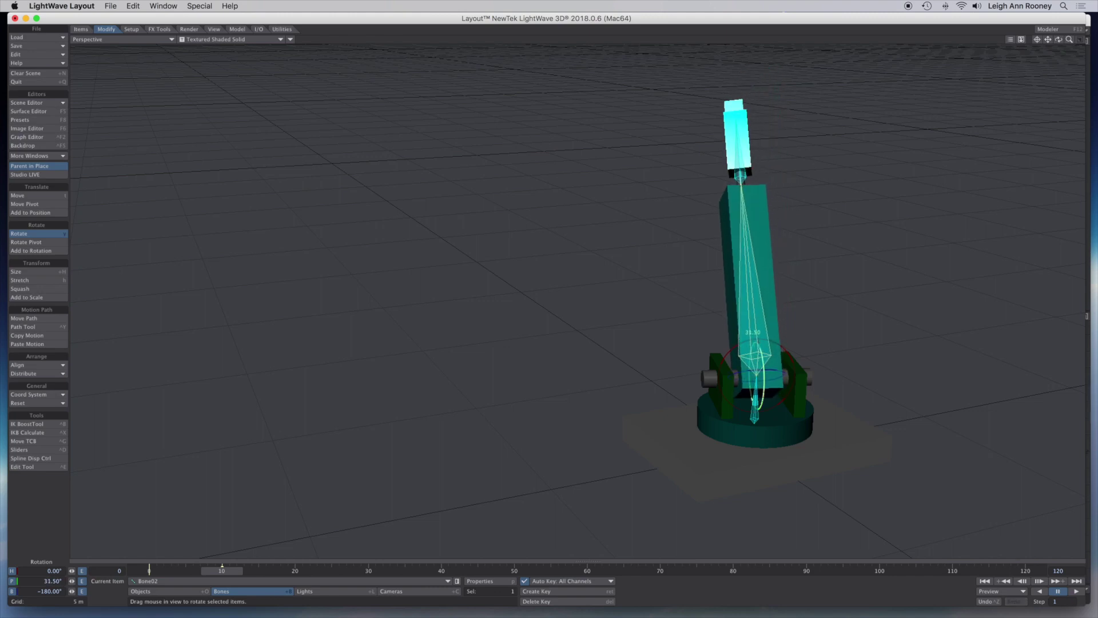
Make Bone01 the current item and rotate it to a heading of about -62.9° at frame 10
left_click(240, 581)
left_click(243, 572)
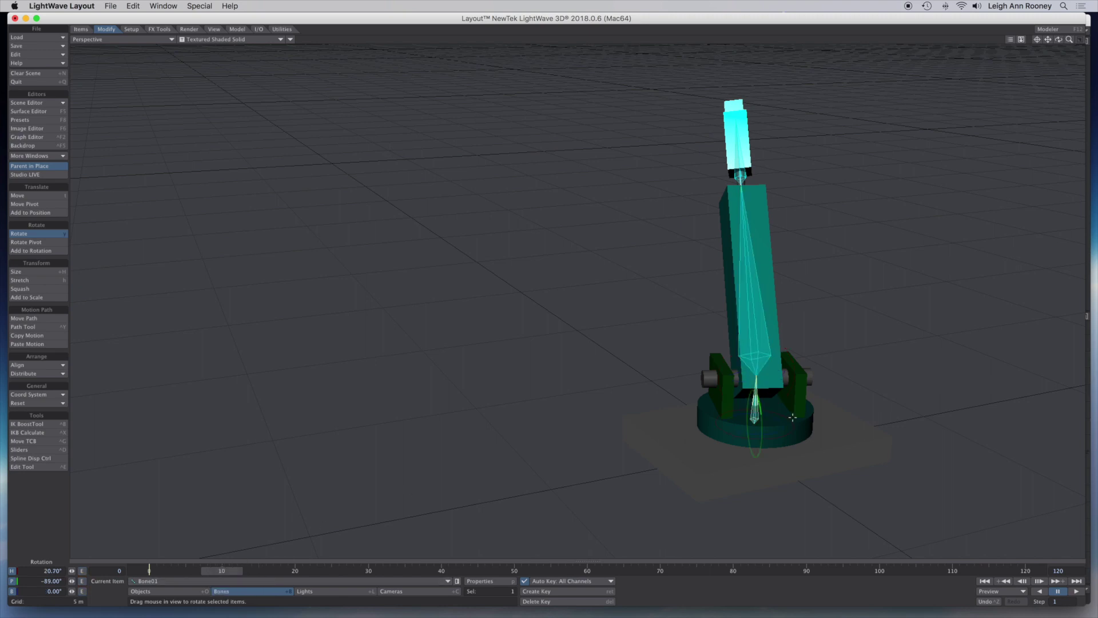
left_click_drag(786, 436, 697, 421)
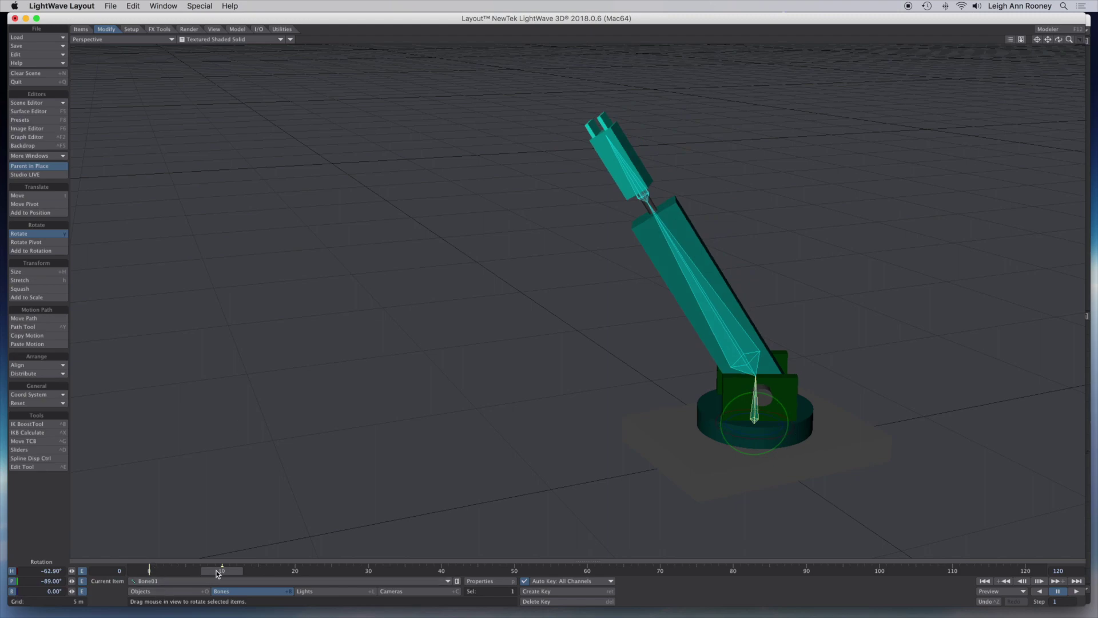
At frame 30, rotate Bone01 to a heading of about -125.1° and tilt Bone02 farther over in pitch
left_click(152, 571)
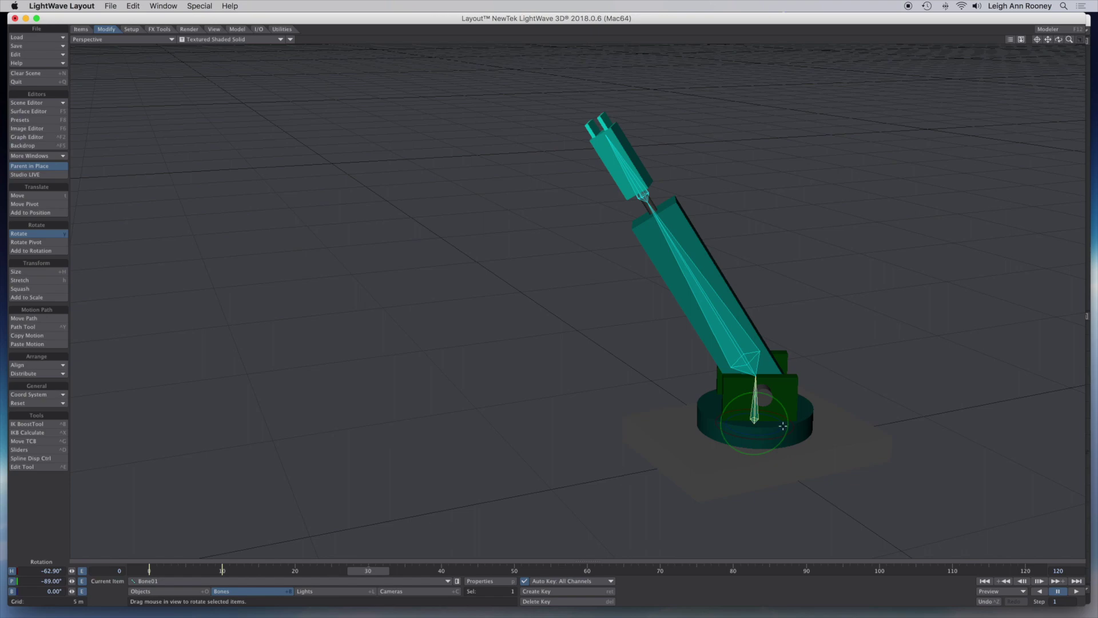
mouse_move(738, 437)
left_mouse_down()
mouse_move(704, 436)
mouse_move(741, 436)
left_mouse_up()
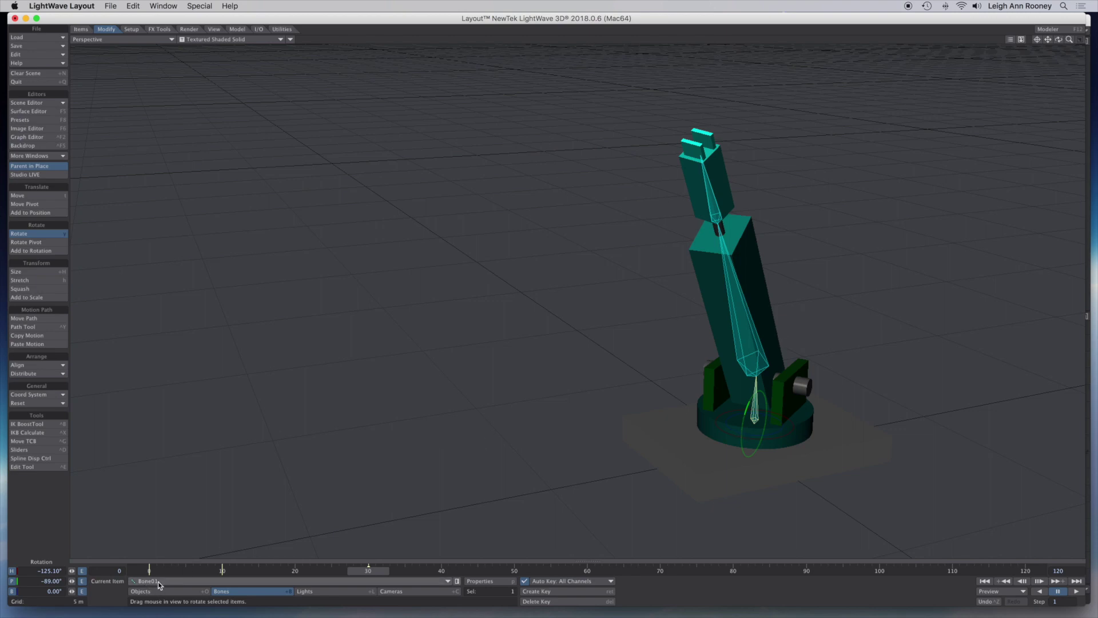
key("Down")
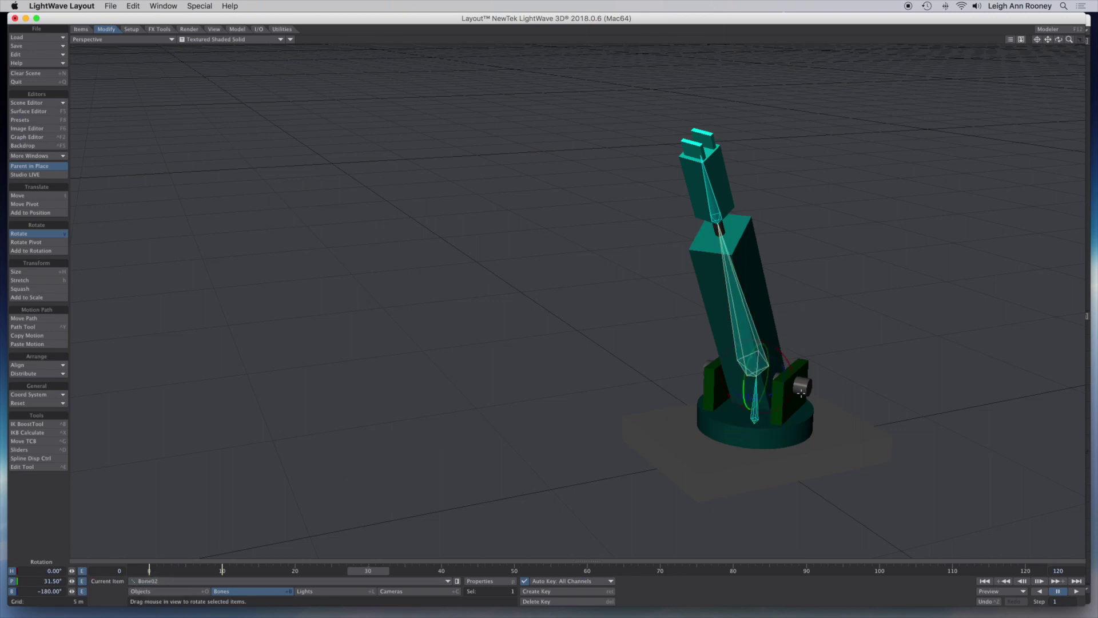
left_click_drag(747, 378, 741, 357)
Make Bone03 the current item and rotate it to a bank of about 194.3° at frame 30
left_click(268, 580)
left_click(272, 576)
left_click(257, 591)
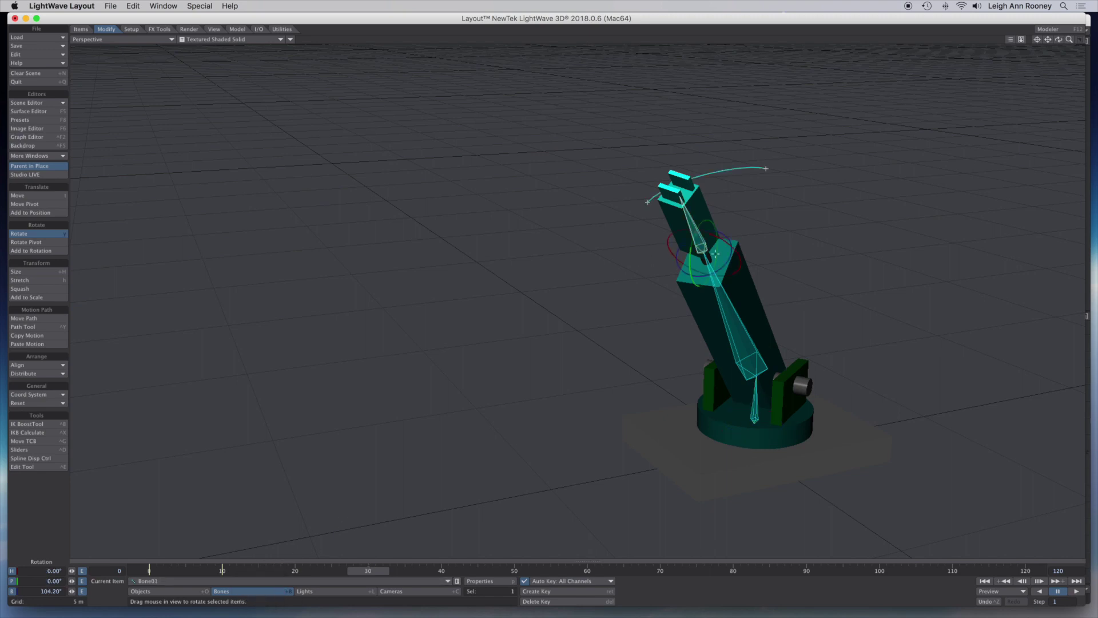
right_click_drag(704, 257, 737, 257)
mouse_move(723, 233)
right_mouse_down()
mouse_move(691, 229)
mouse_move(724, 221)
right_mouse_up()
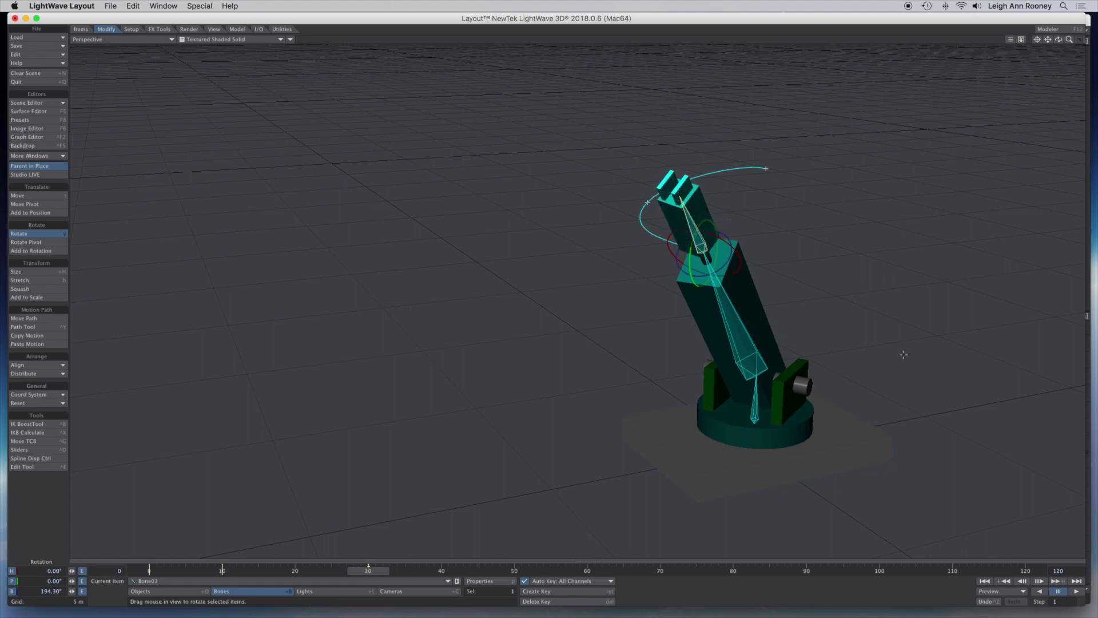
Scrub back through the keyed frames to review the arm's motion, and set the timeline's end frame to 210
mouse_move(368, 570)
left_mouse_down()
mouse_move(156, 570)
mouse_move(441, 570)
mouse_move(149, 570)
mouse_move(413, 571)
mouse_move(338, 570)
mouse_move(353, 571)
left_mouse_up()
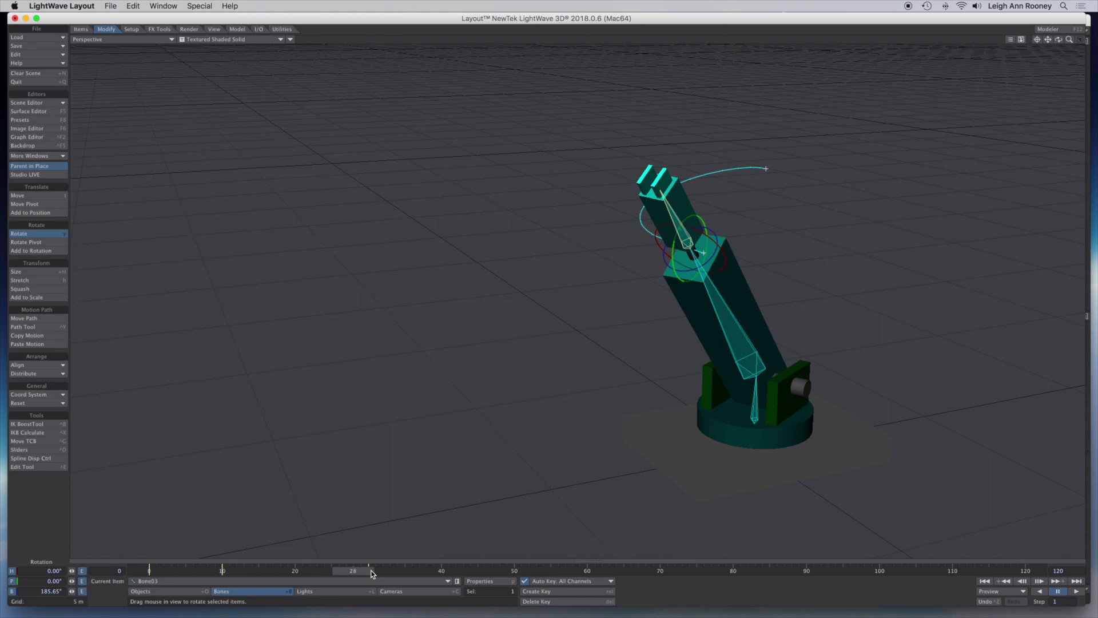
left_click_drag(365, 571, 292, 571)
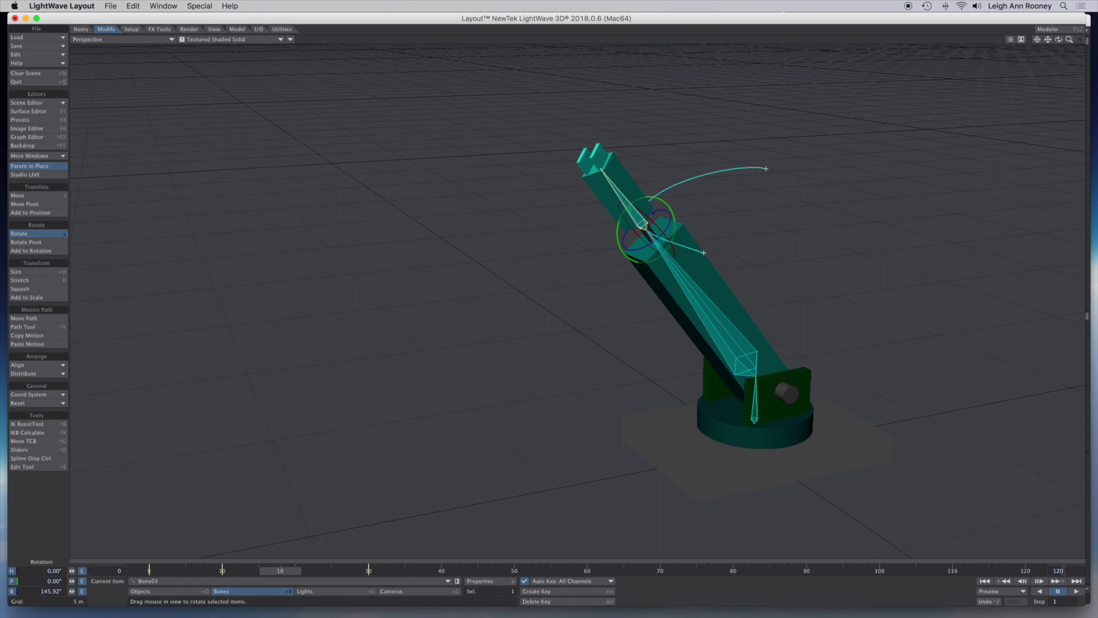
double_click(1062, 570)
type("210")
key("Return")
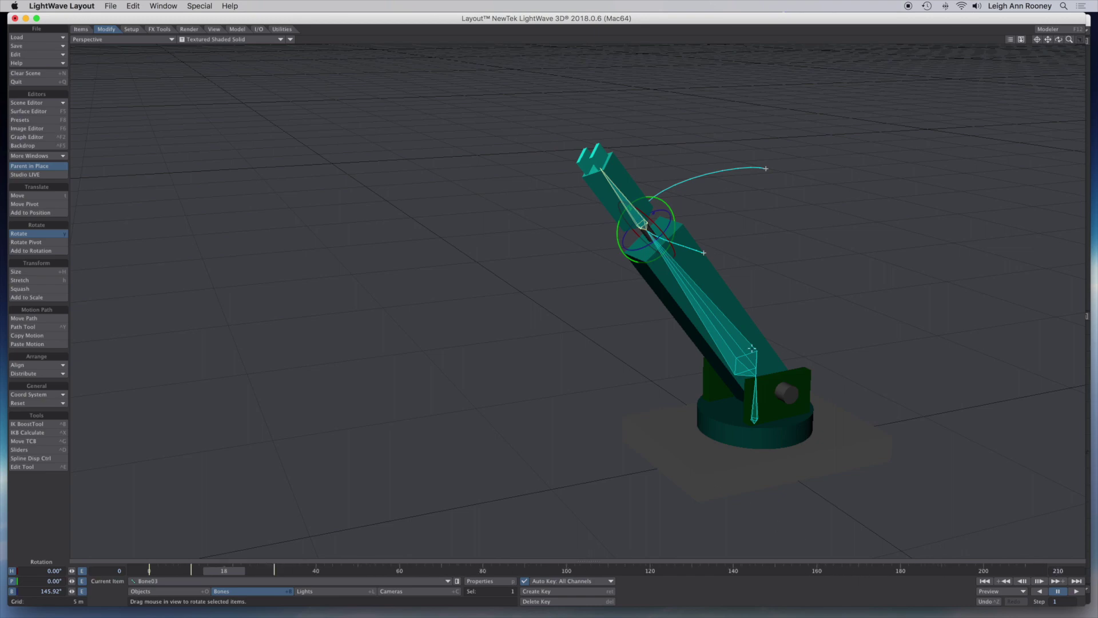